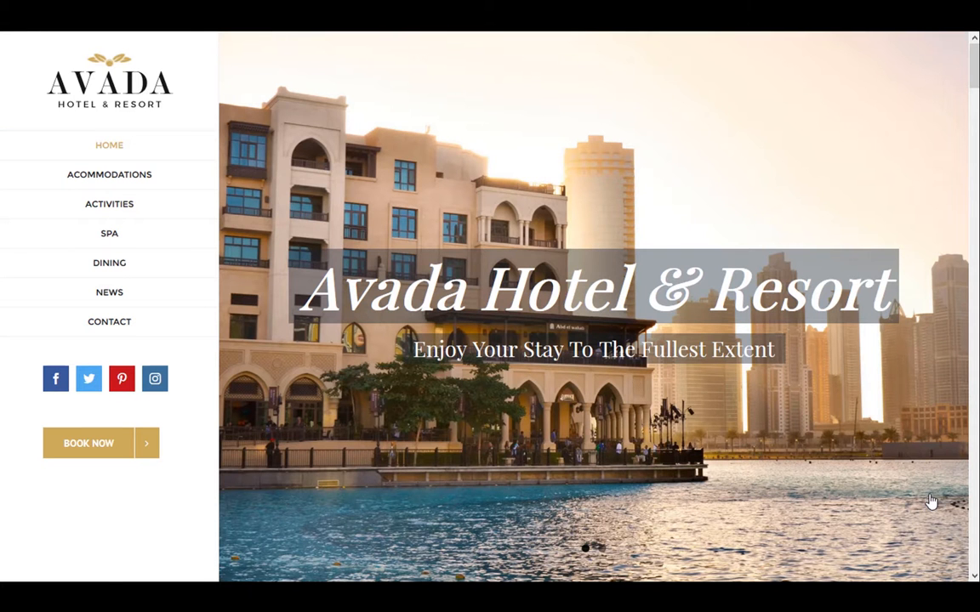
Open the WordPress admin login page of the hotel site at resortsnew.wpengine.com/wp-admin in full screen
mouse_move(272, 32)
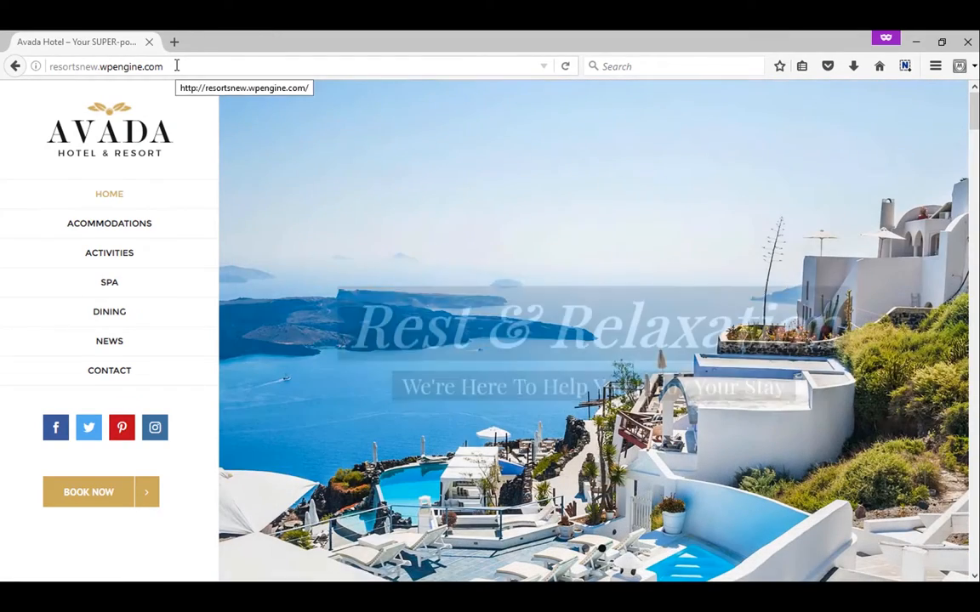
click(183, 67)
click(187, 66)
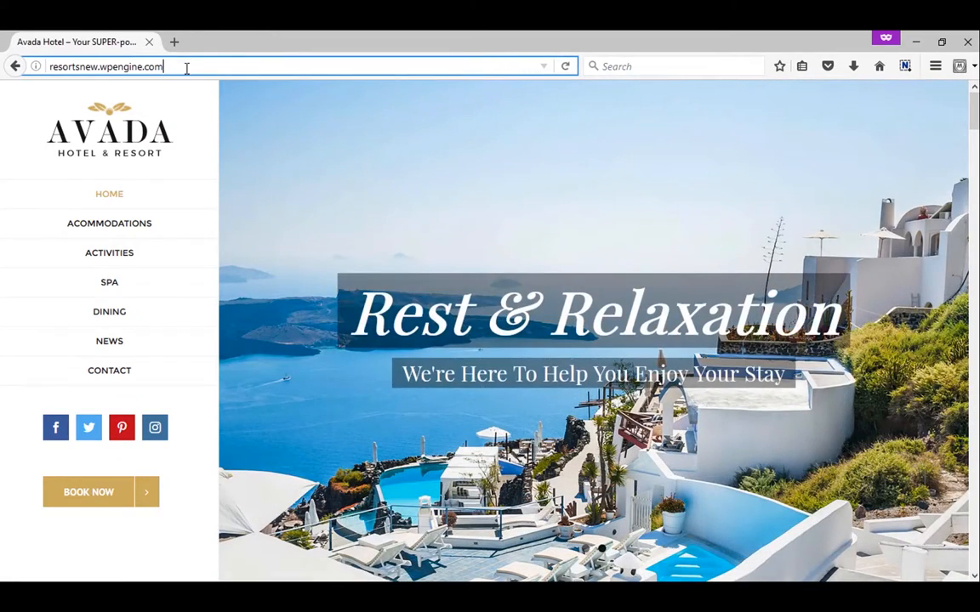
text(/wp-admin)
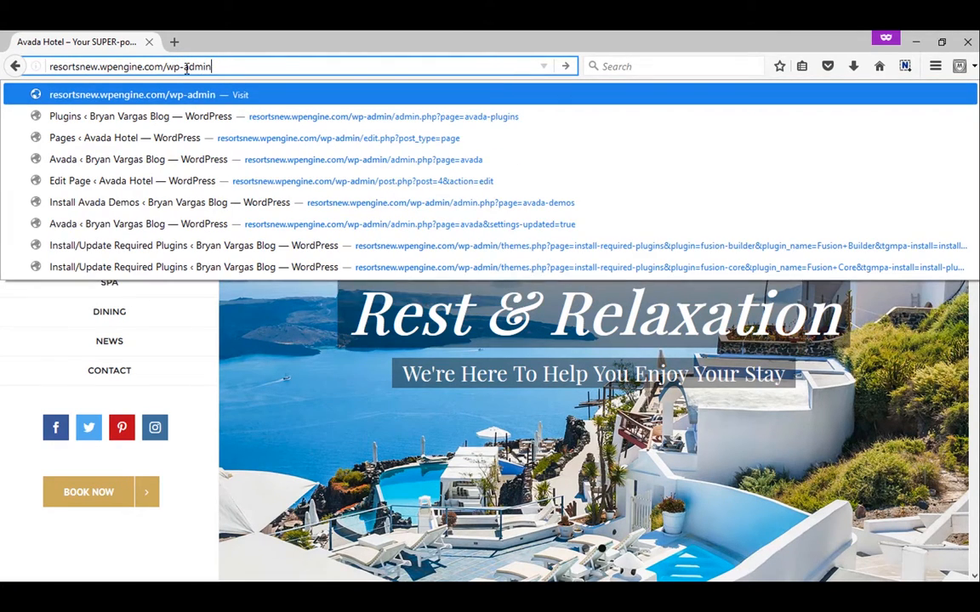
key(Return)
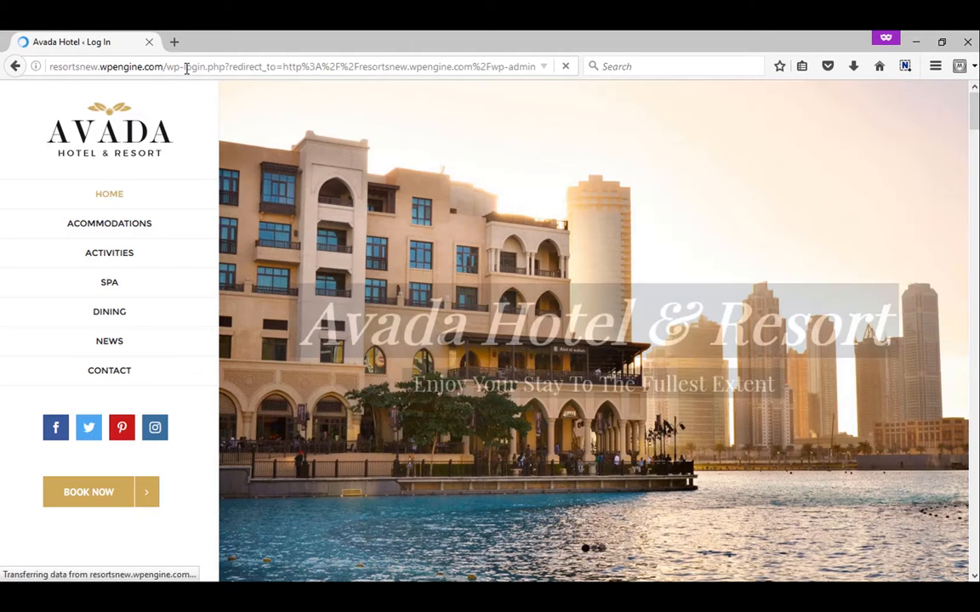
key(F11)
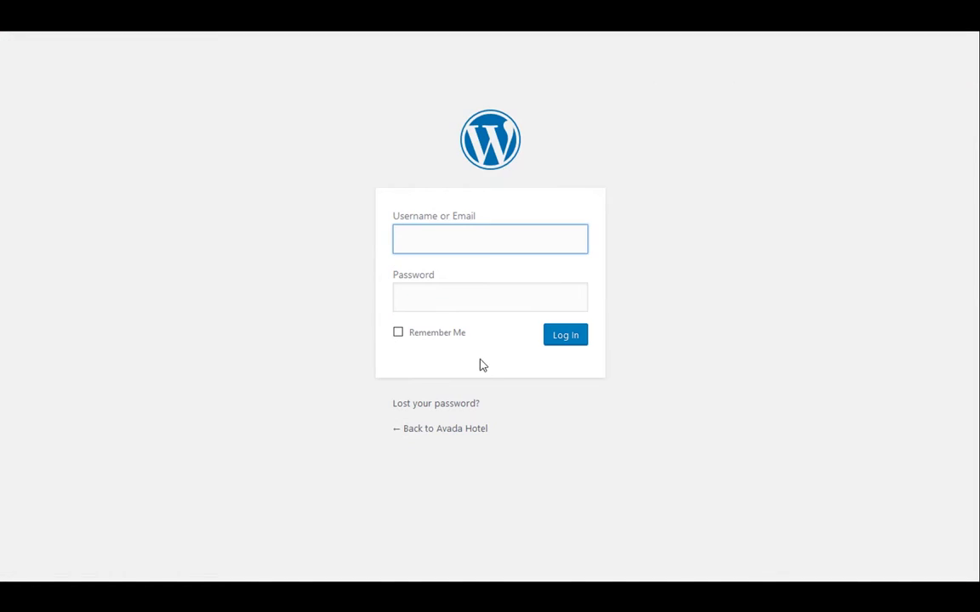
Log in to the site's admin area with the saved username and account password
click(431, 242)
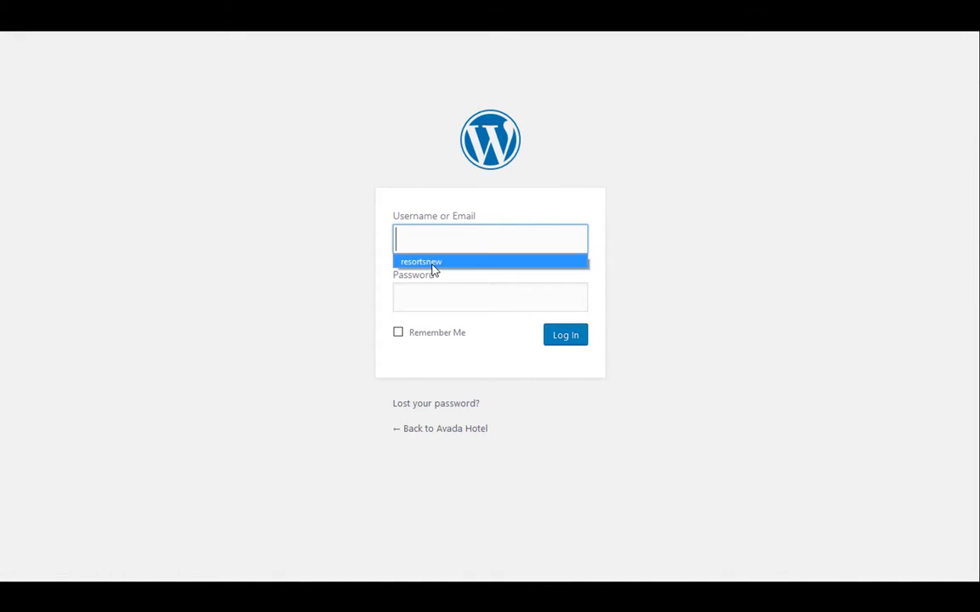
click(432, 261)
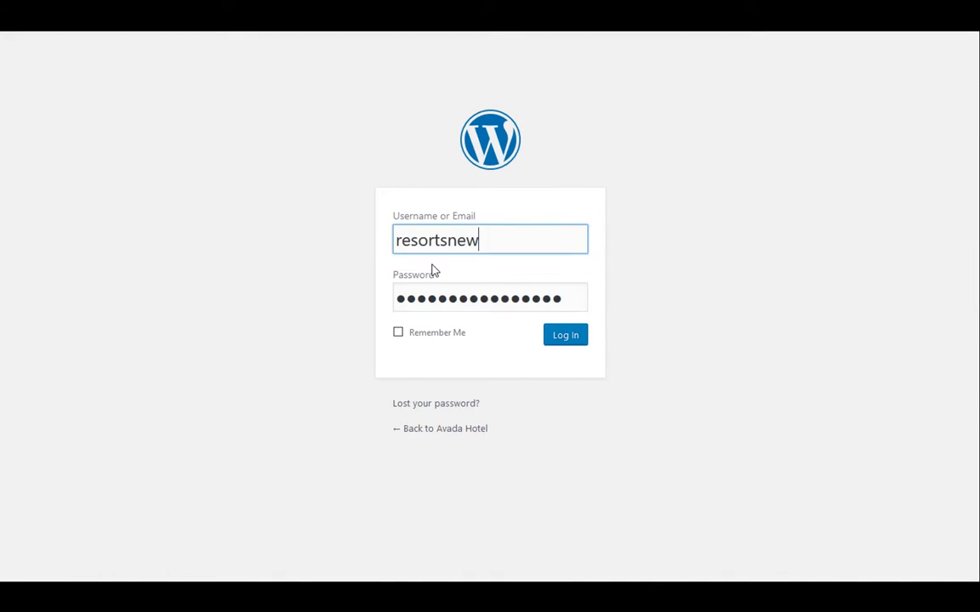
click(560, 340)
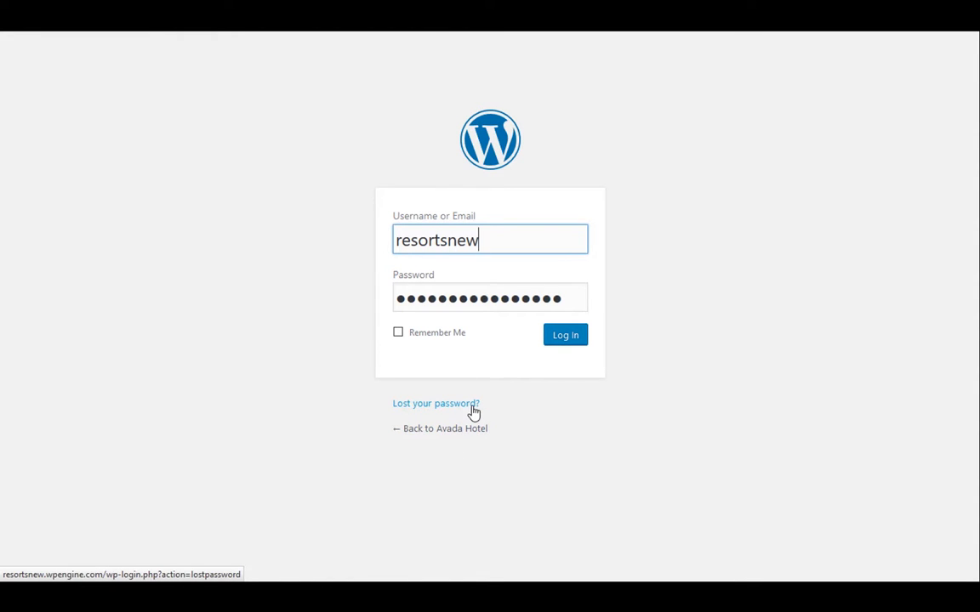
click(565, 344)
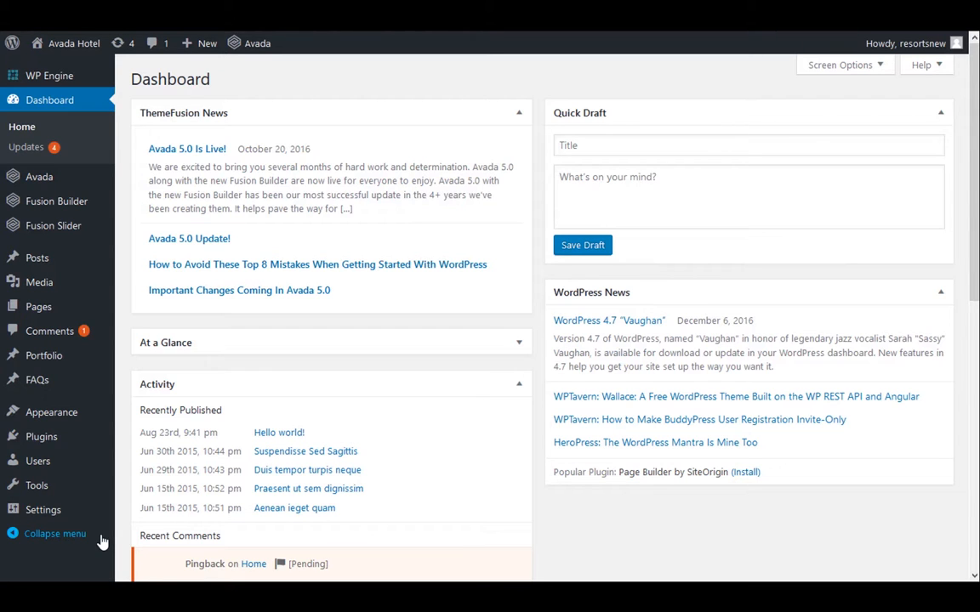
Open the list of all site pages and search it for "contact"
click(37, 311)
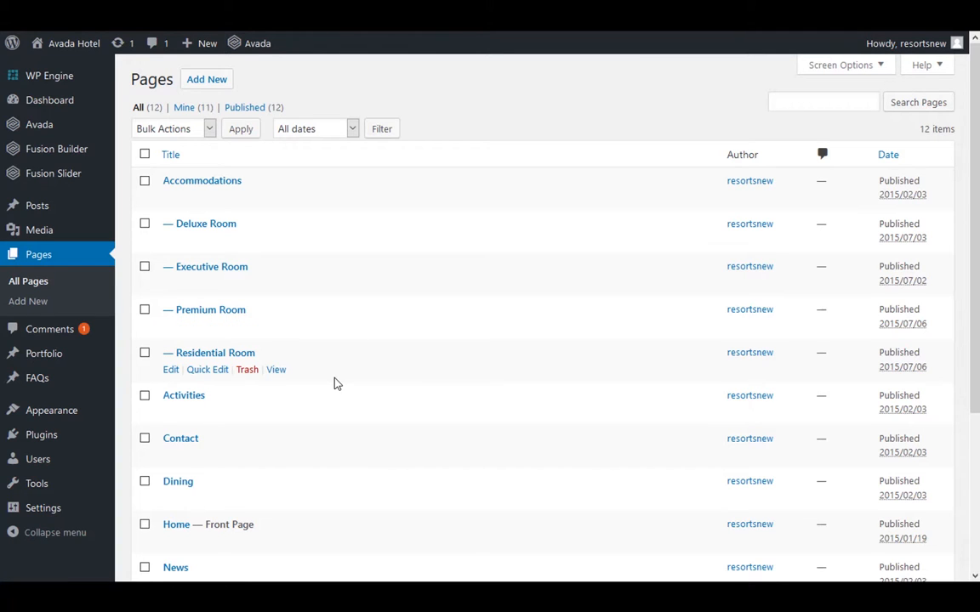
click(195, 184)
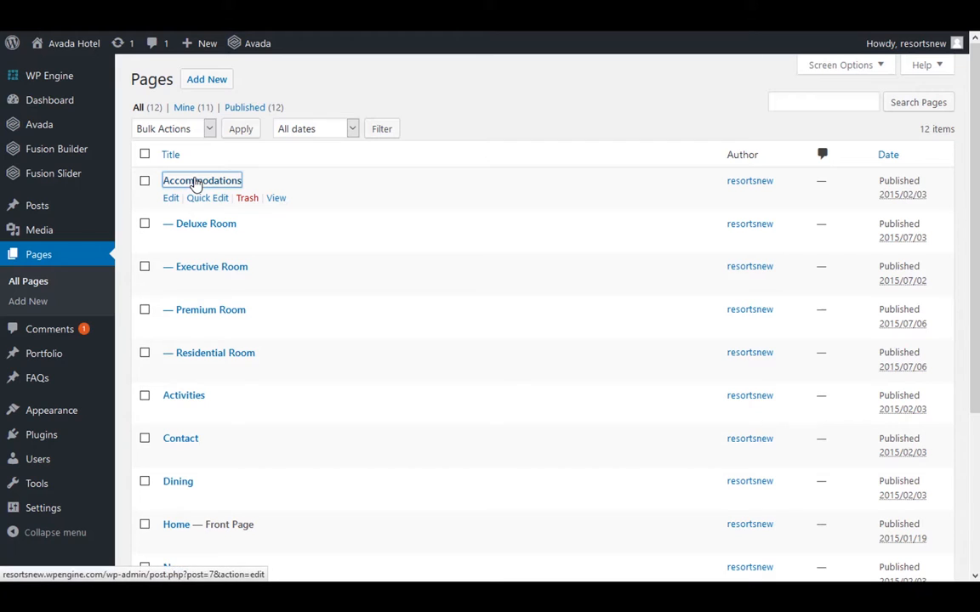
click(220, 85)
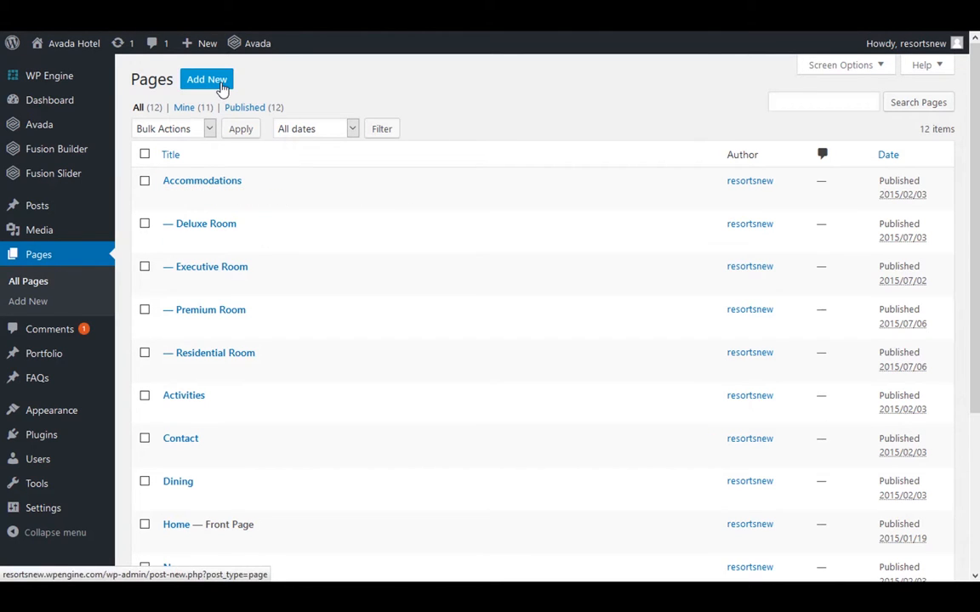
click(798, 100)
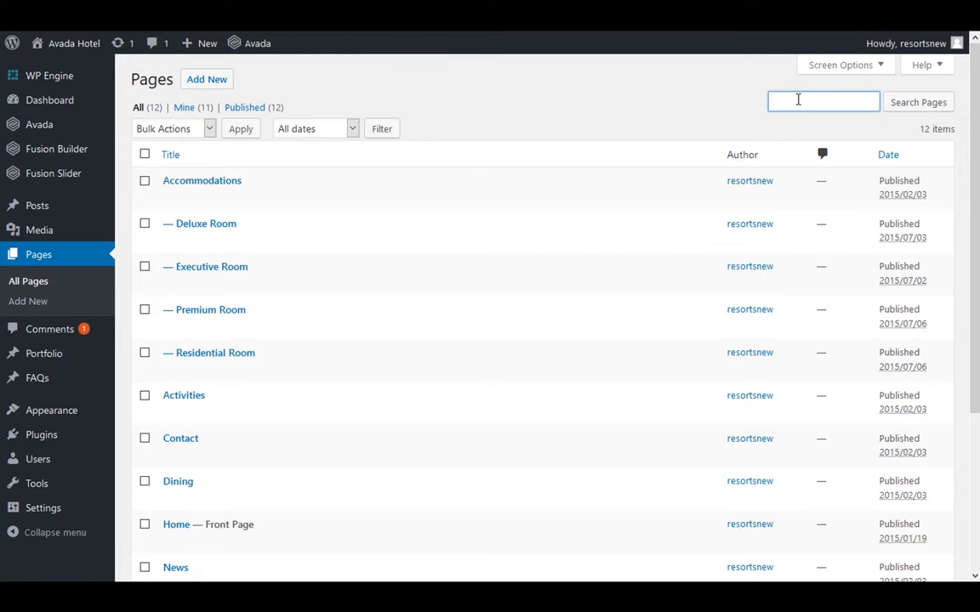
text(contact)
click(902, 104)
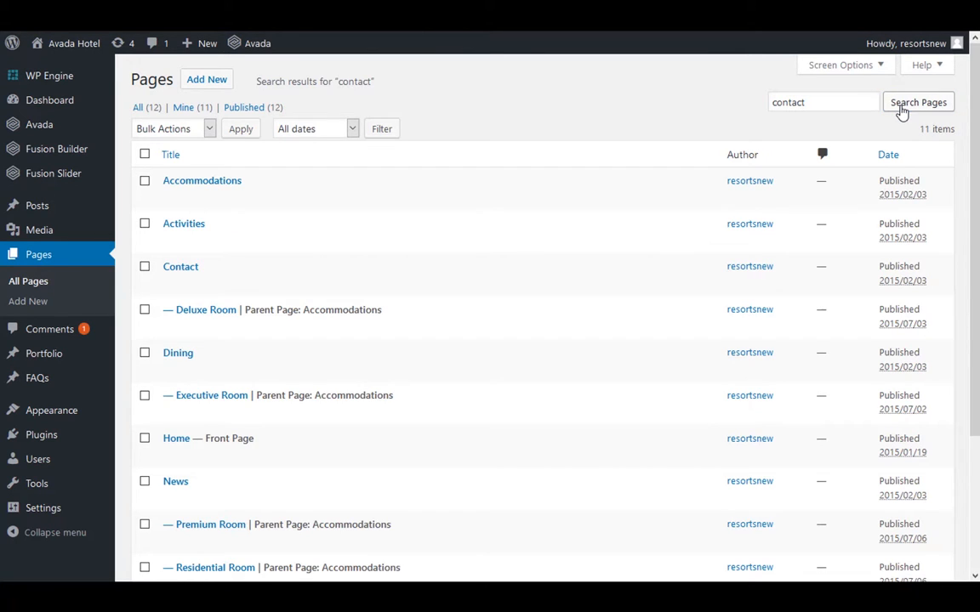
Visit the live site, go to its Dining page and open that page for editing
mouse_move(74, 51)
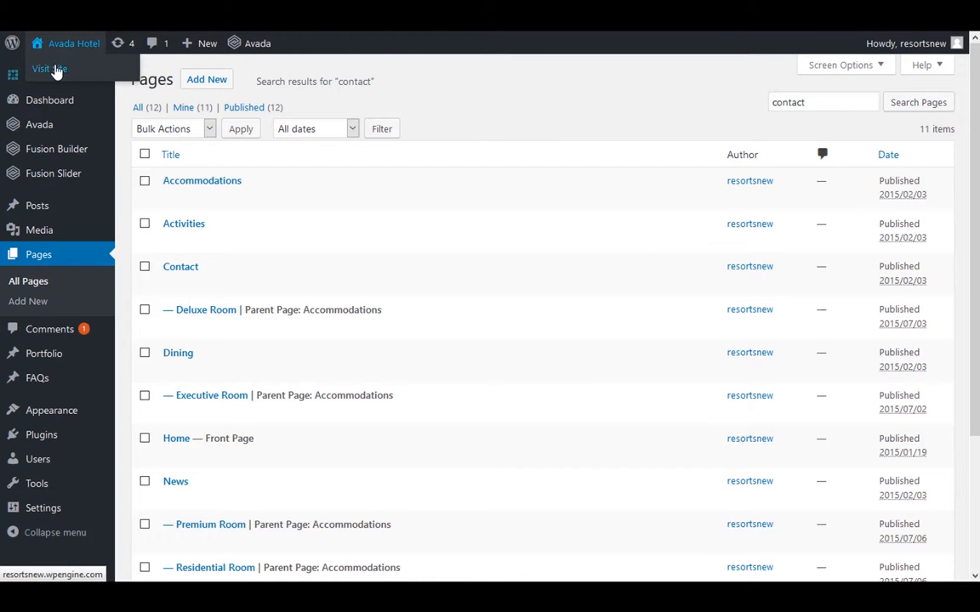
click(72, 53)
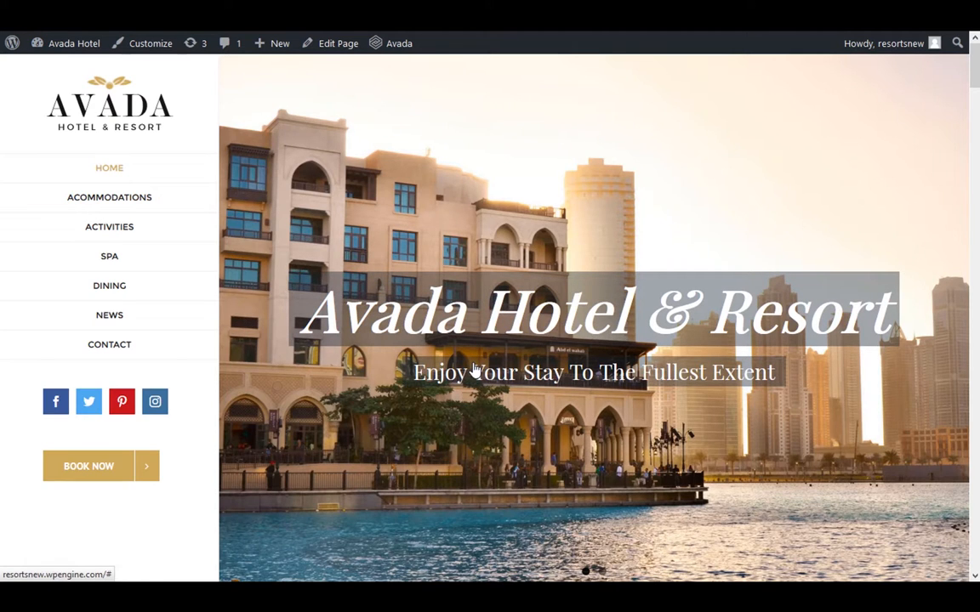
click(109, 286)
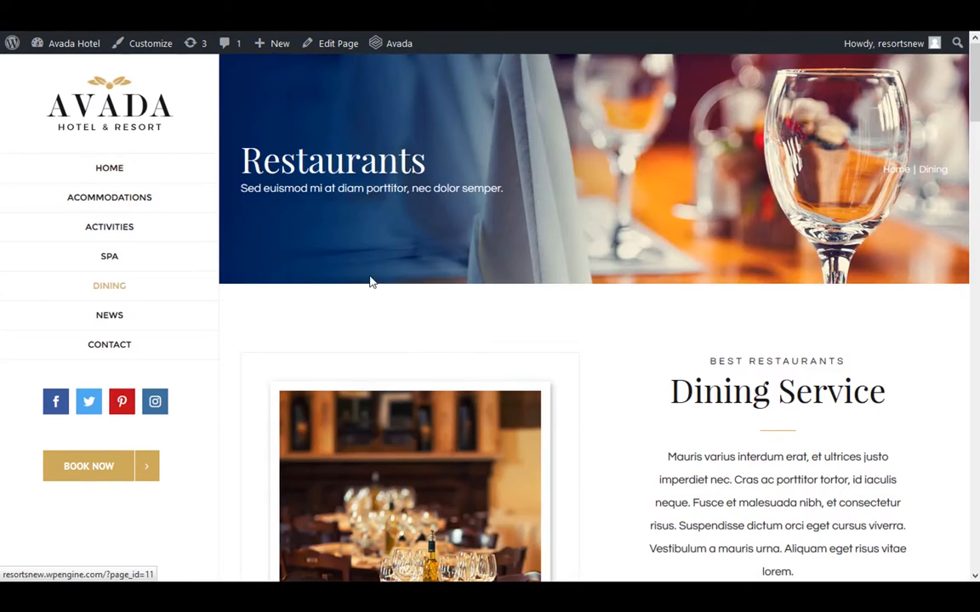
click(339, 46)
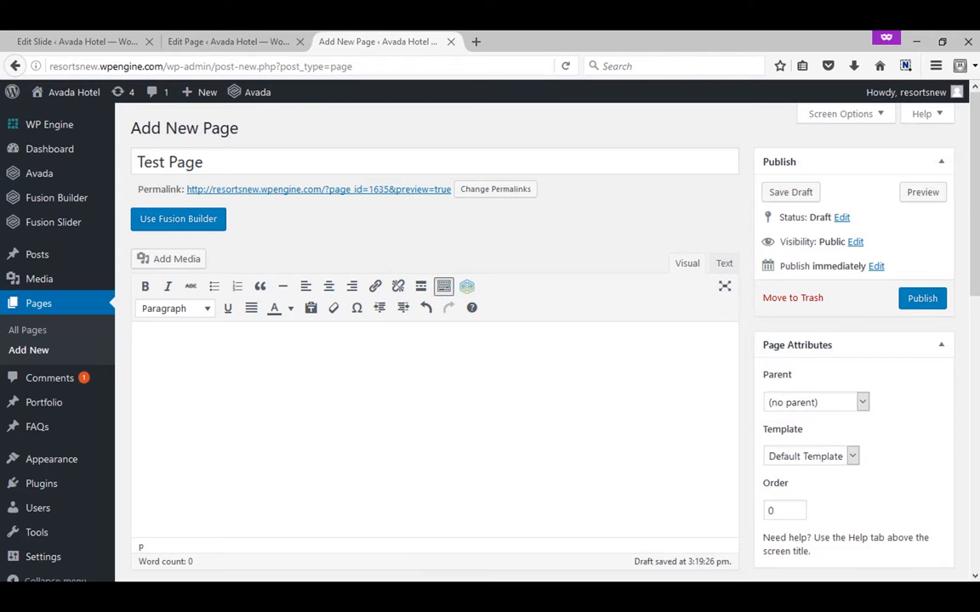
Switch the new Test Page to Fusion Builder and insert an empty container
key(F11)
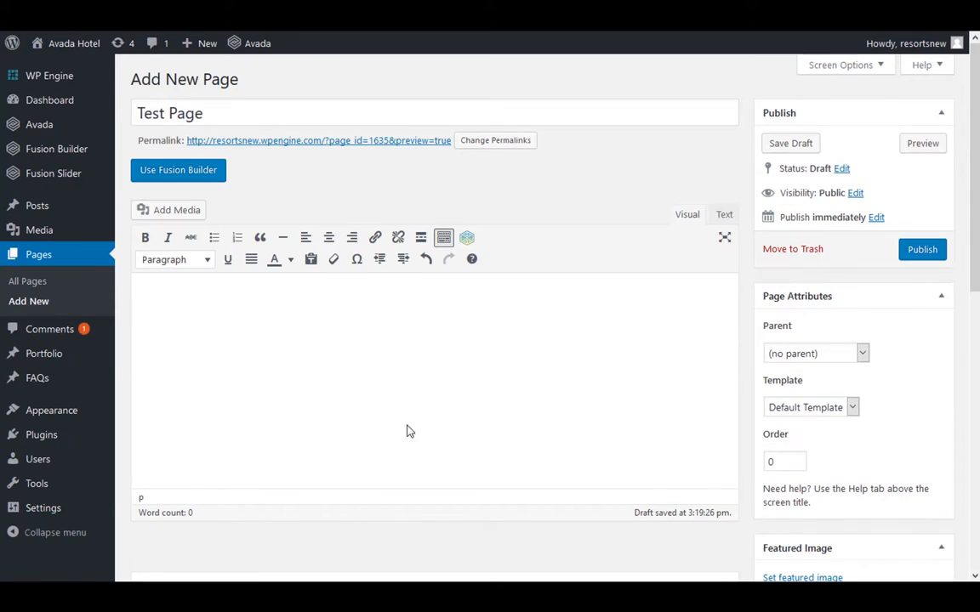
click(182, 174)
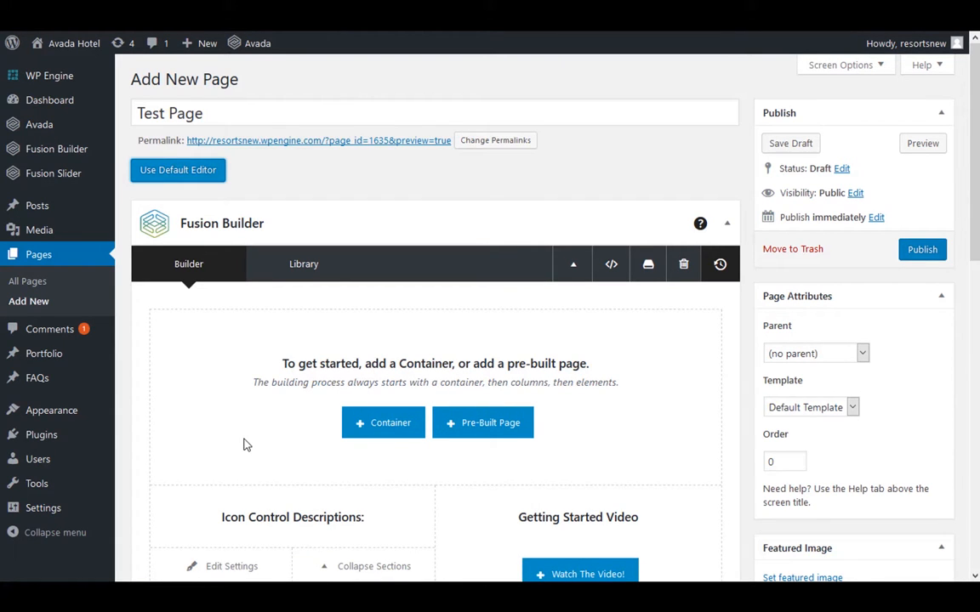
click(372, 429)
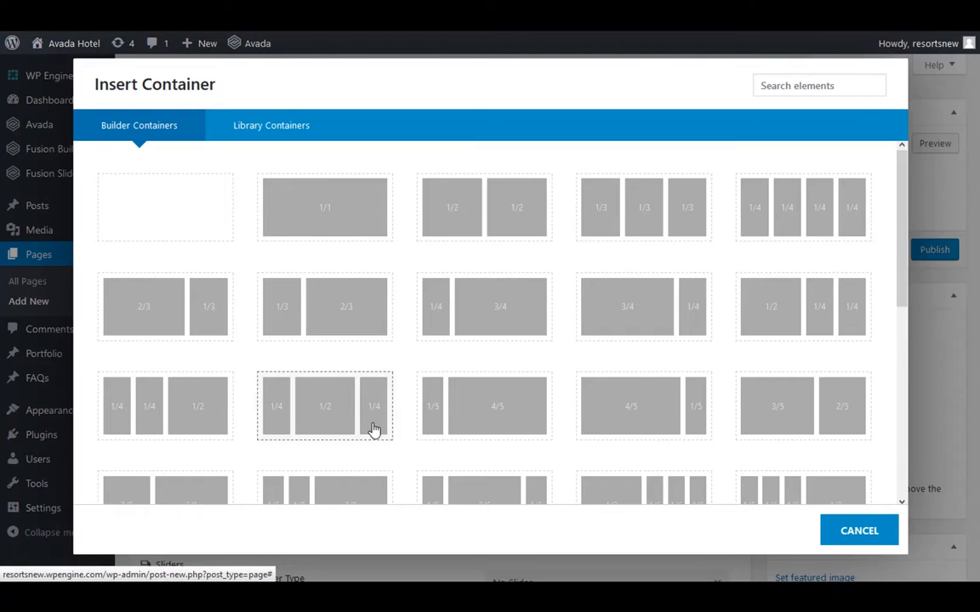
click(212, 223)
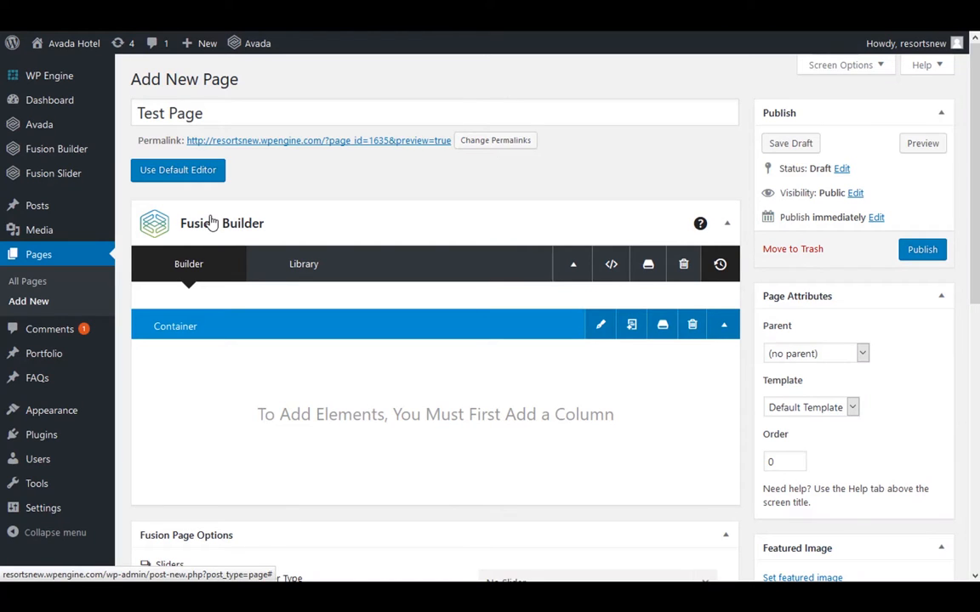
Insert a 1/2 + 1/2 two-column layout into the empty container
mouse_move(311, 411)
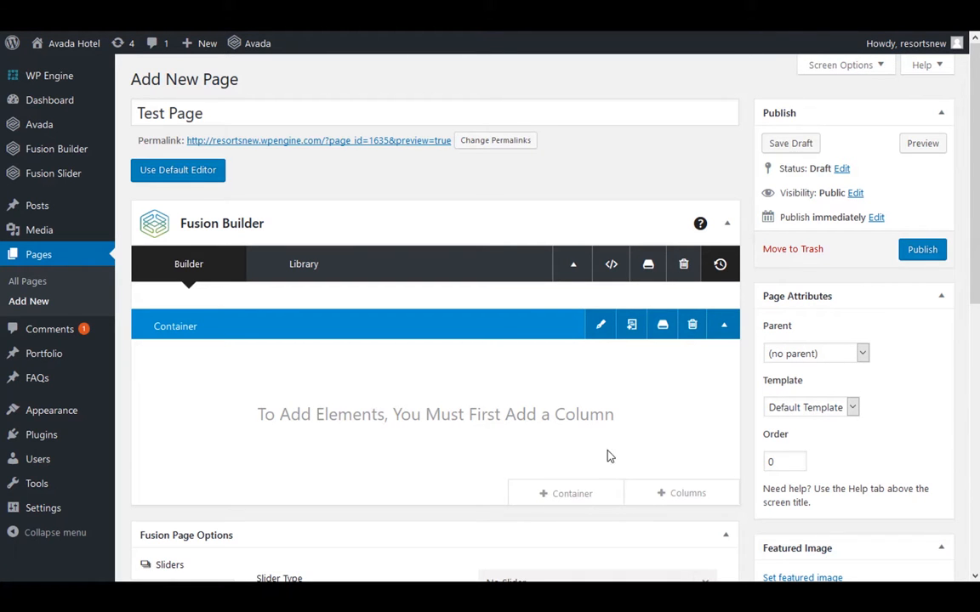
click(656, 496)
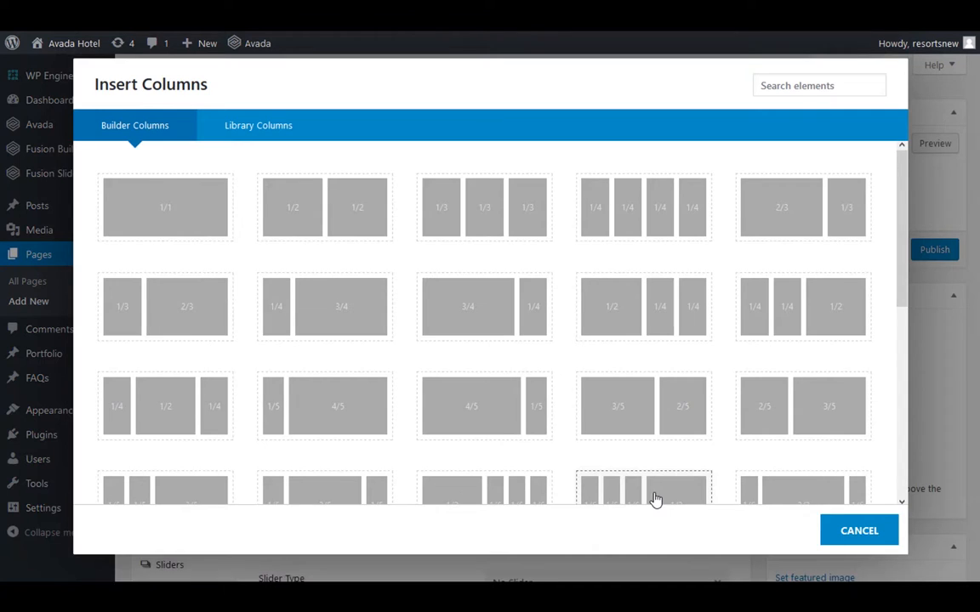
click(338, 236)
Add a Text Block element to the first half-width column
click(384, 436)
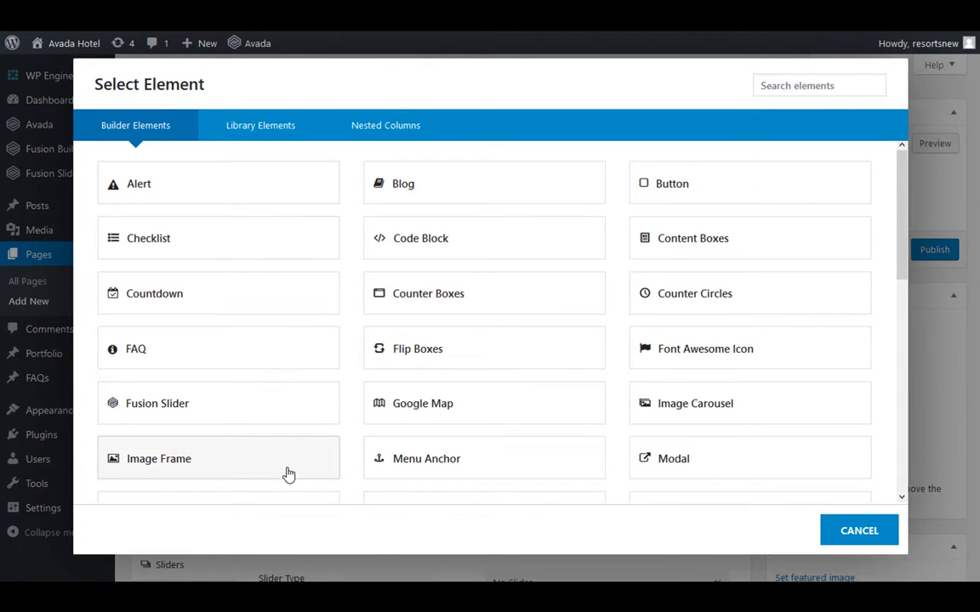
scroll(288, 474, down, 5)
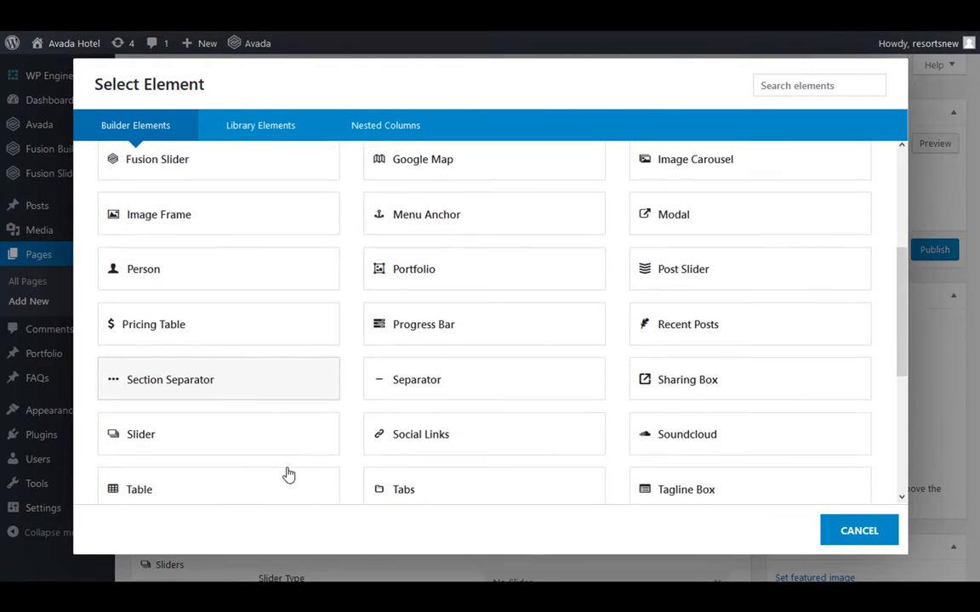
scroll(288, 474, down, 3)
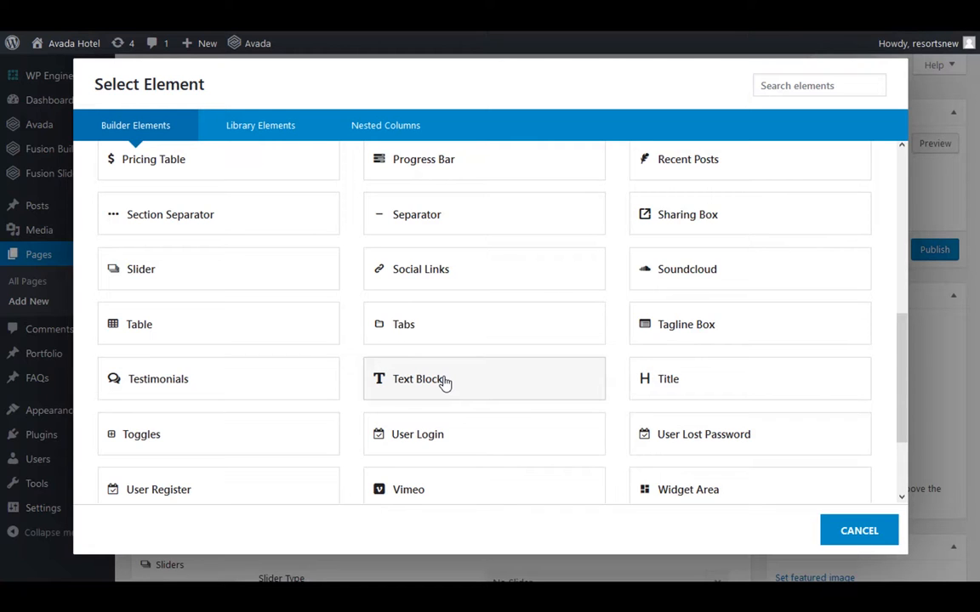
click(445, 382)
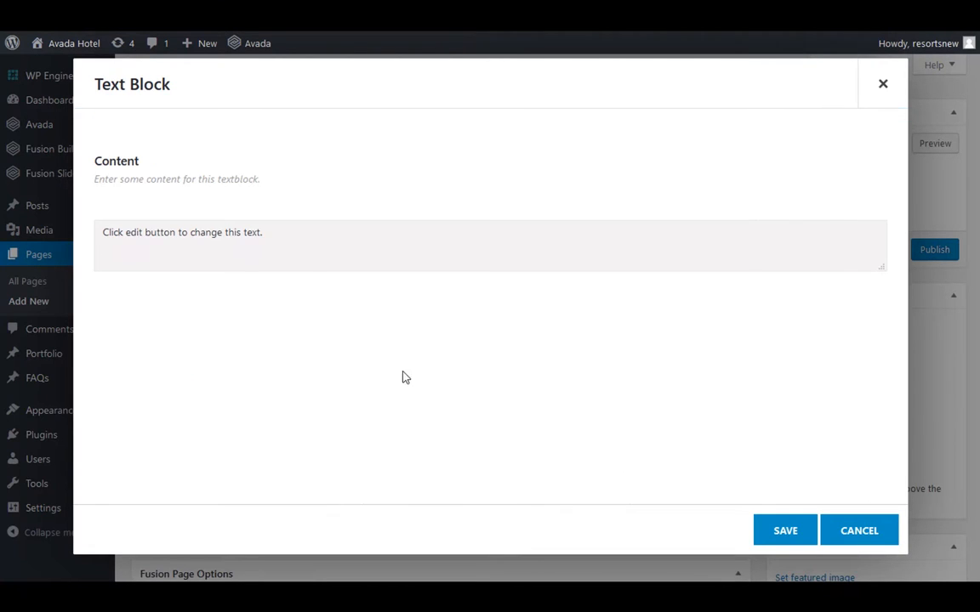
Enter "Title" as Heading 1 in the text block and paste the copied lorem ipsum paragraph beneath it
click(265, 342)
click(157, 281)
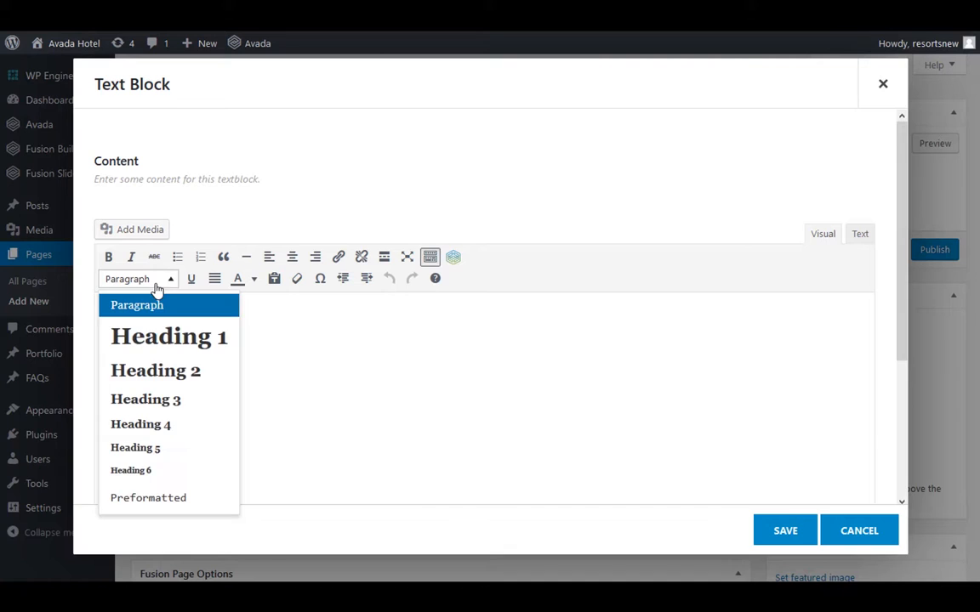
click(158, 339)
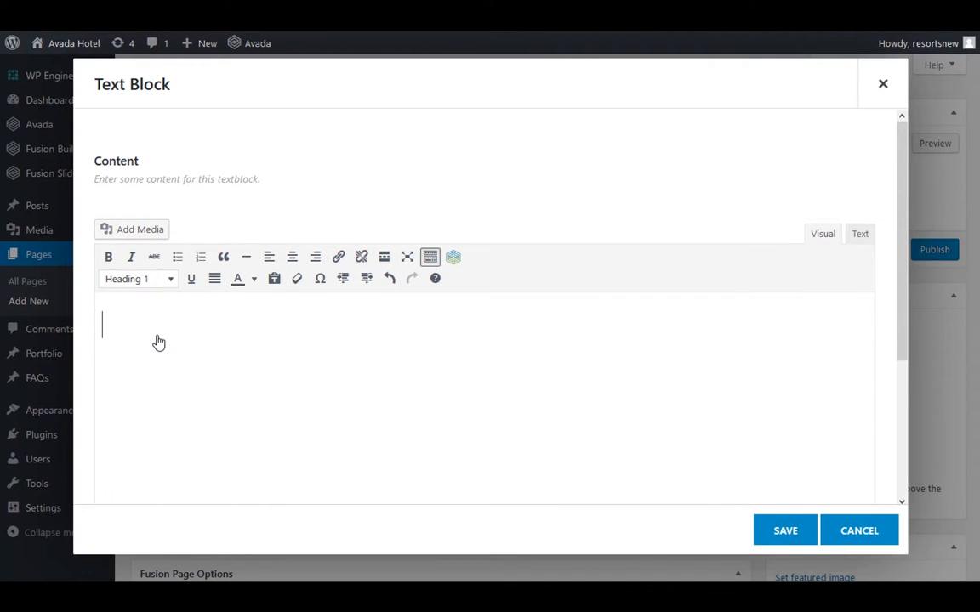
text(Title)
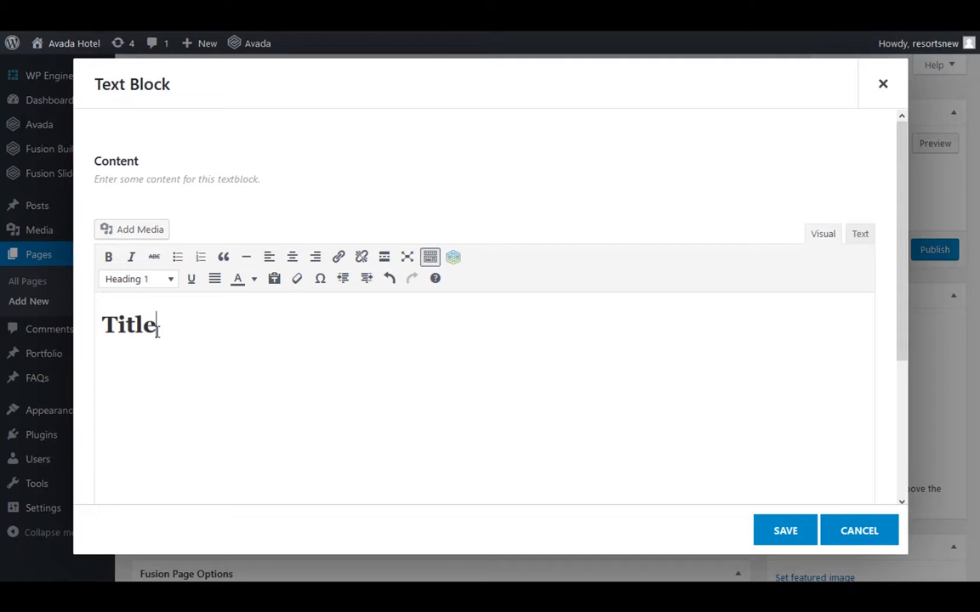
key(Return)
right_click(134, 372)
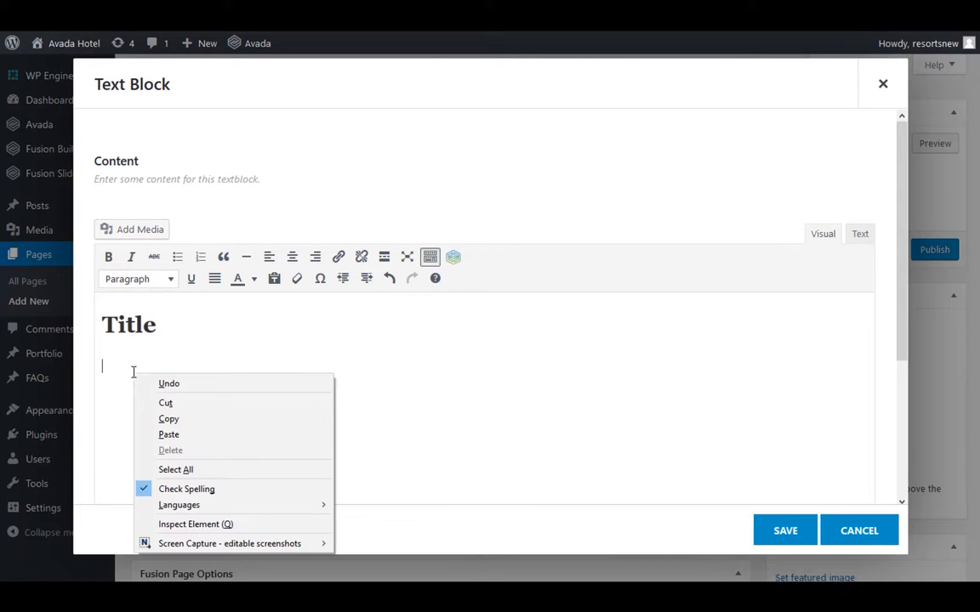
click(187, 435)
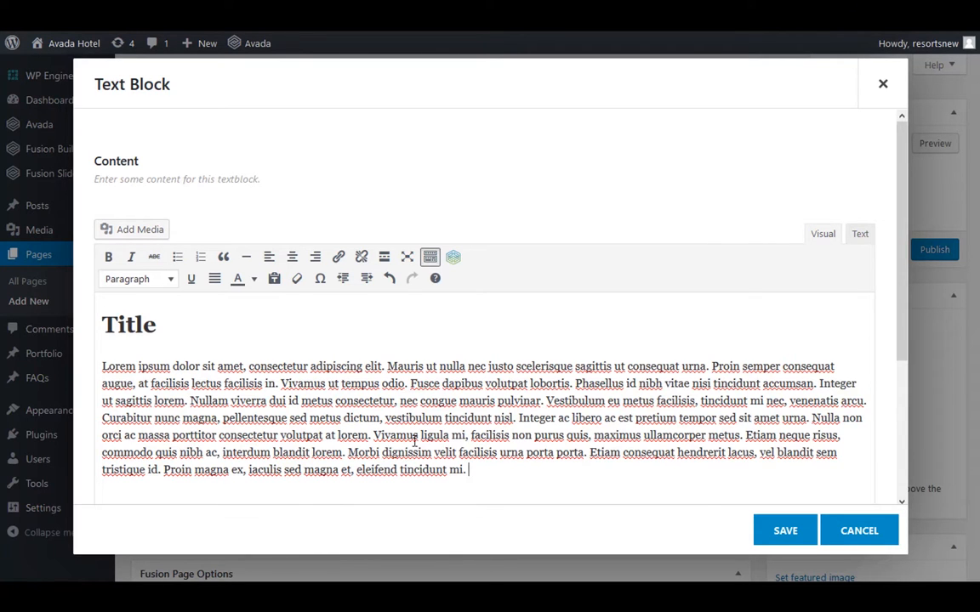
Save the text block and preview the Test Page
scroll(629, 434, down, 1)
click(785, 532)
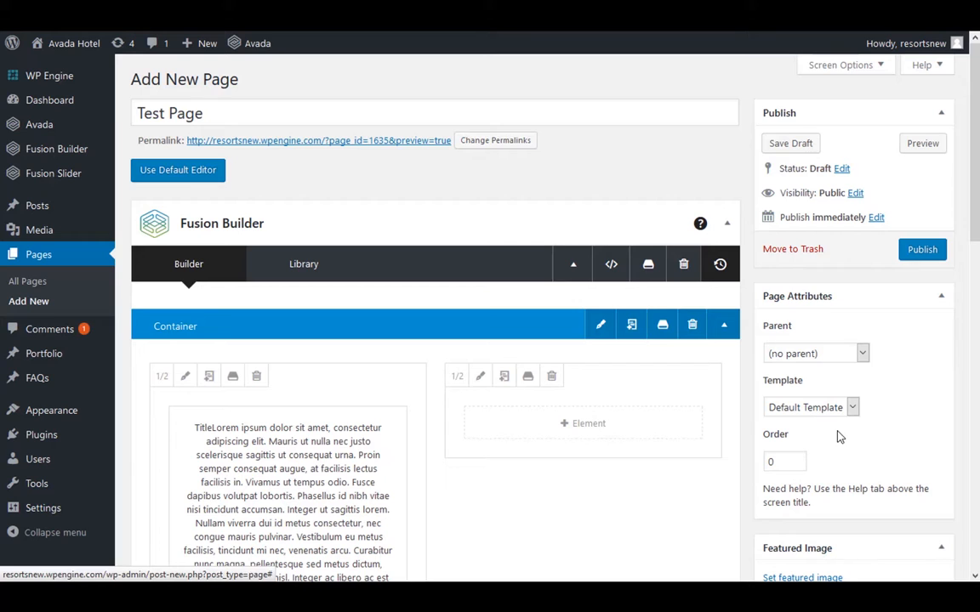
click(925, 145)
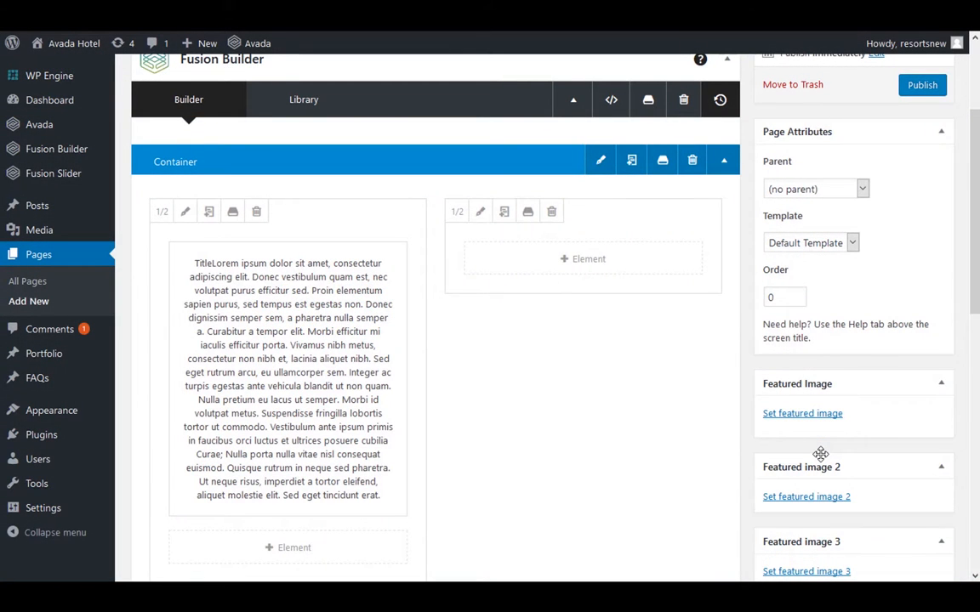
Add an Image Frame element to the second half-width column
click(565, 266)
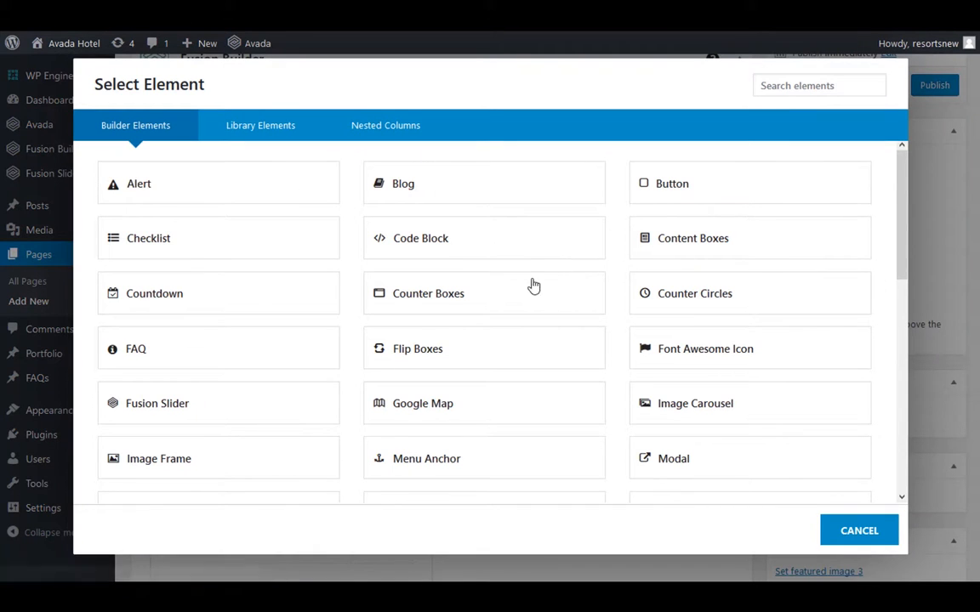
click(156, 465)
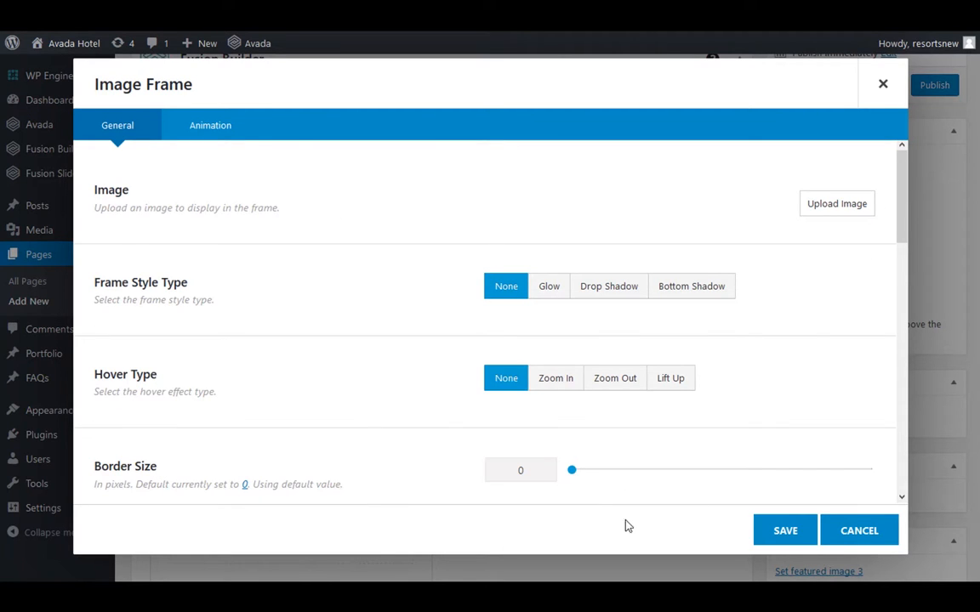
Try to upload fog-1535201_1920.jpg and arkansas-143701_1280.jpg from the Pictures folder for the image frame
click(819, 210)
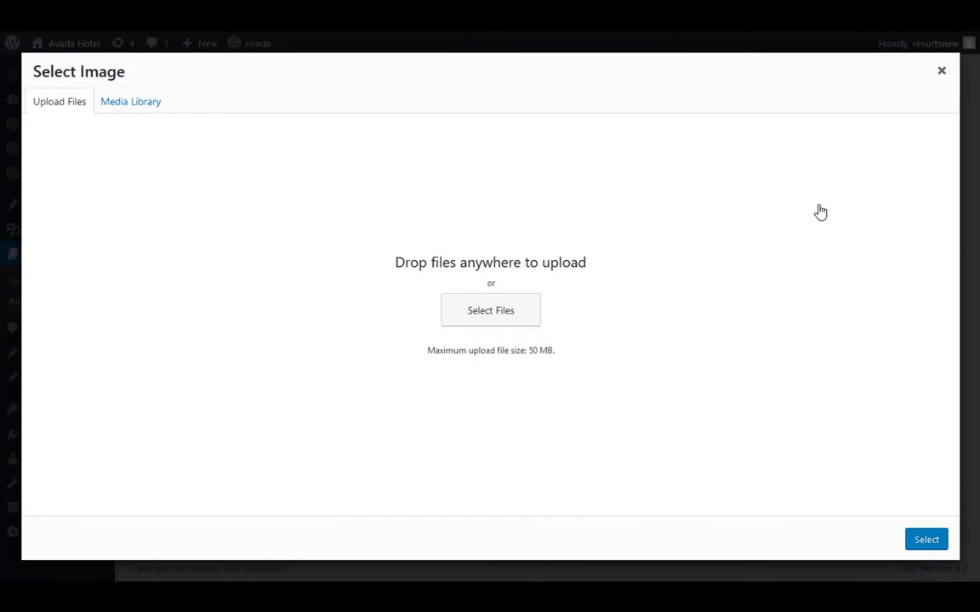
click(508, 313)
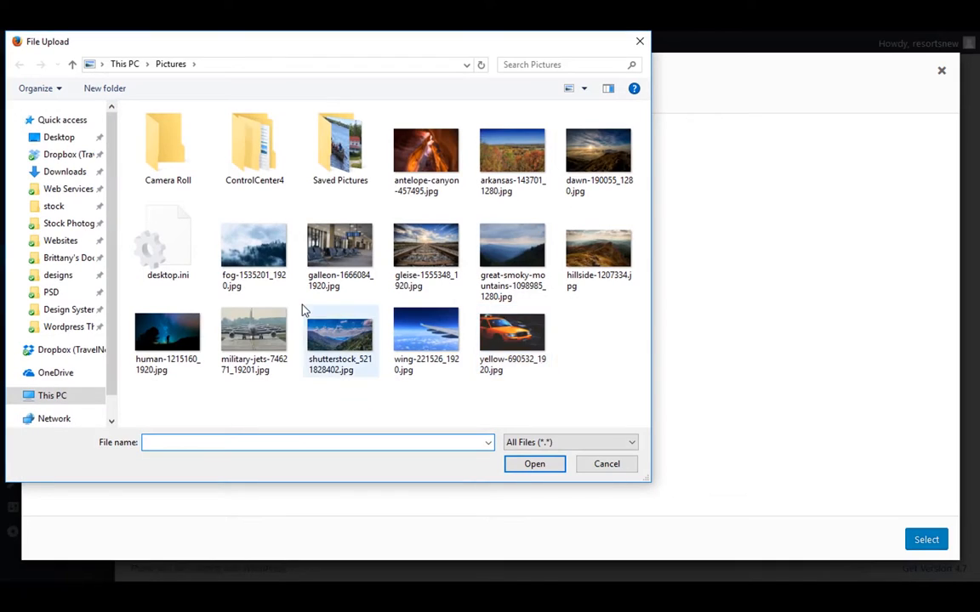
click(243, 223)
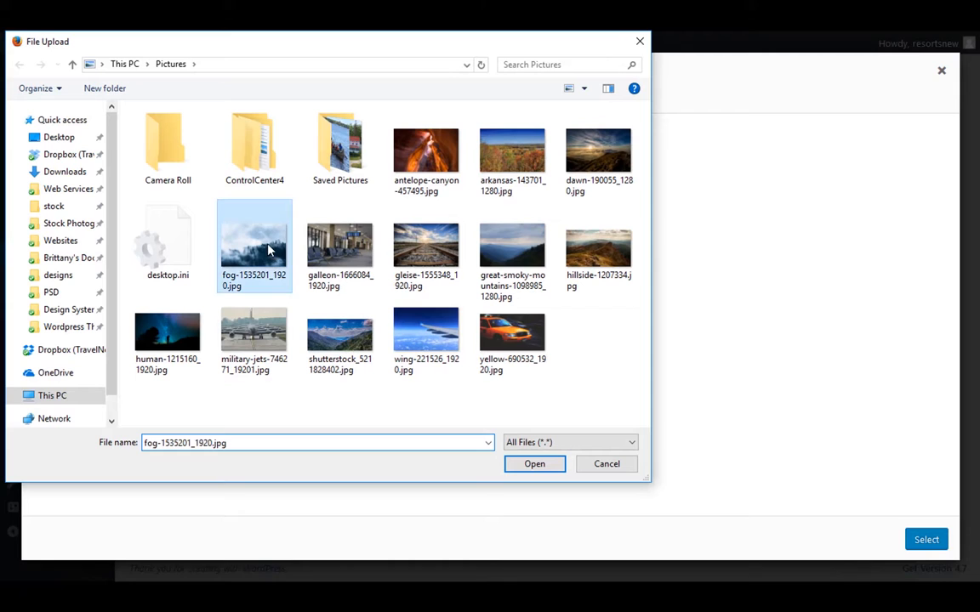
click(538, 466)
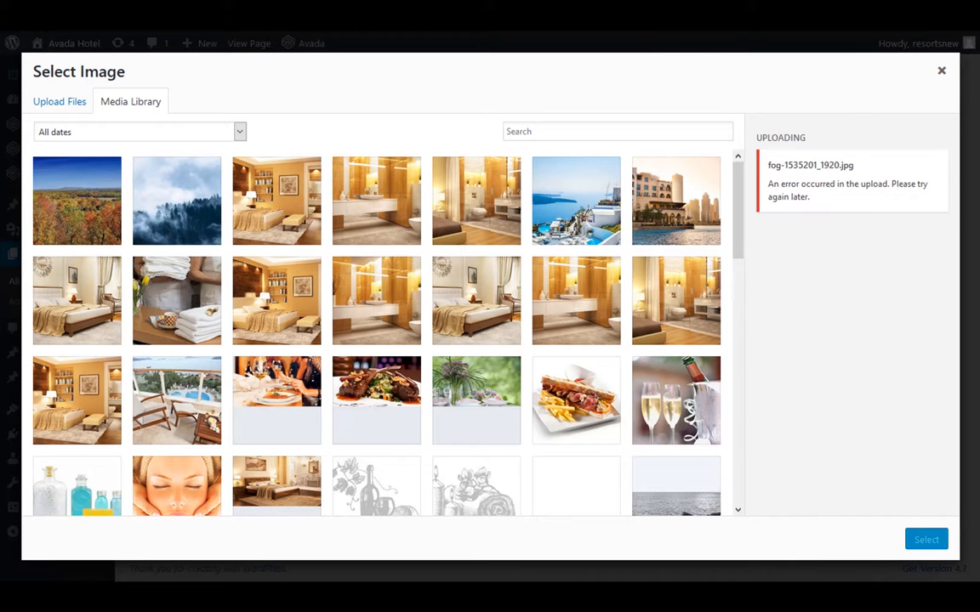
drag(978, 408, 120, 246)
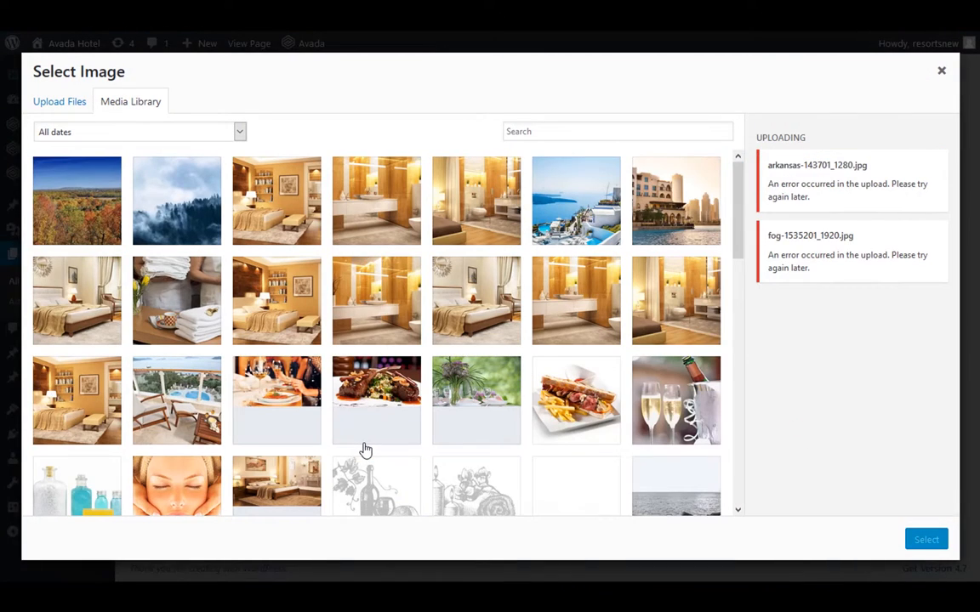
Choose the foggy forest picture from the media library as the image frame's image
click(134, 187)
click(922, 542)
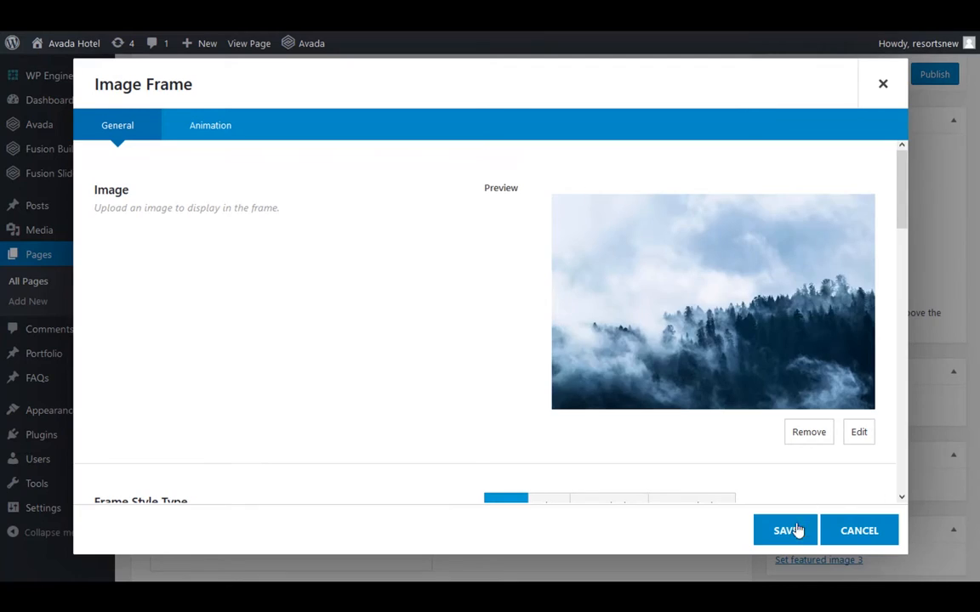
Set the image frame's hover type to Zoom In and its alignment to Center
scroll(762, 460, down, 1)
scroll(752, 446, down, 2)
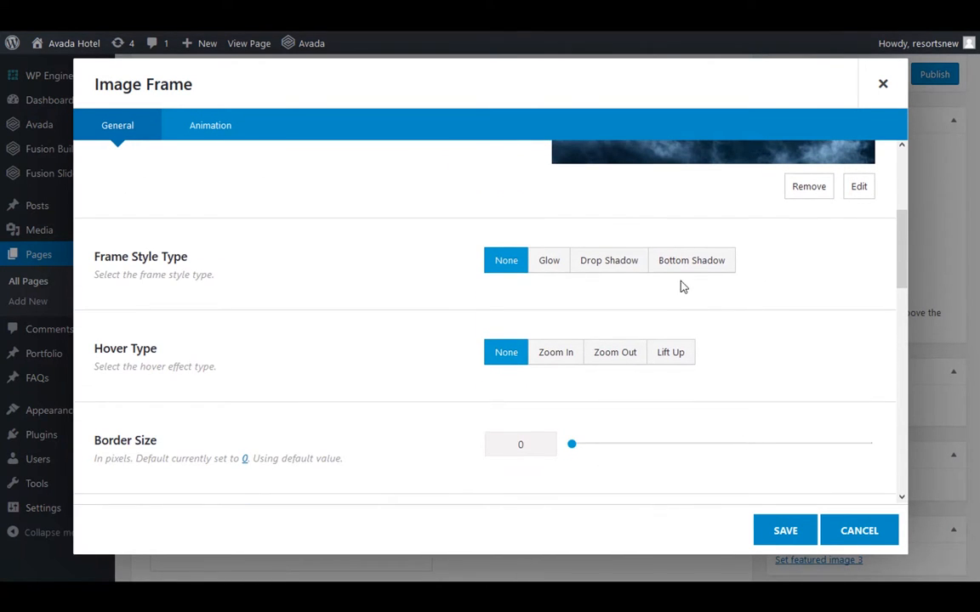
scroll(746, 361, down, 2)
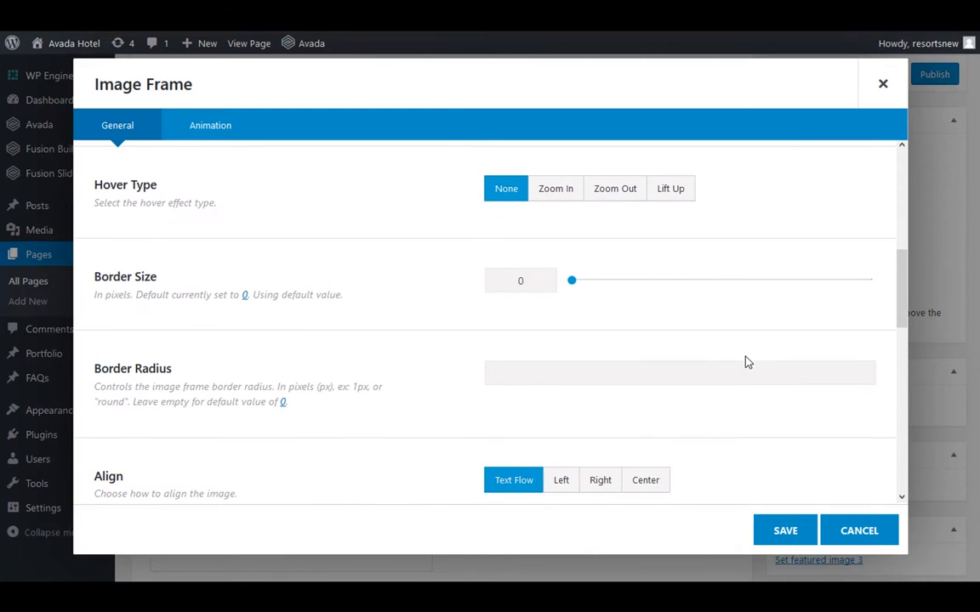
click(548, 199)
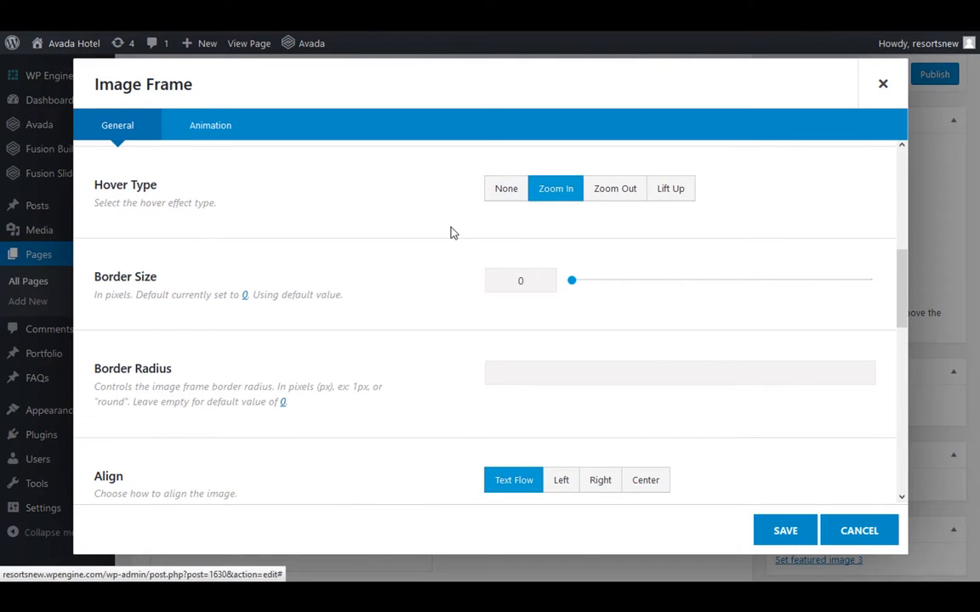
scroll(451, 232, down, 2)
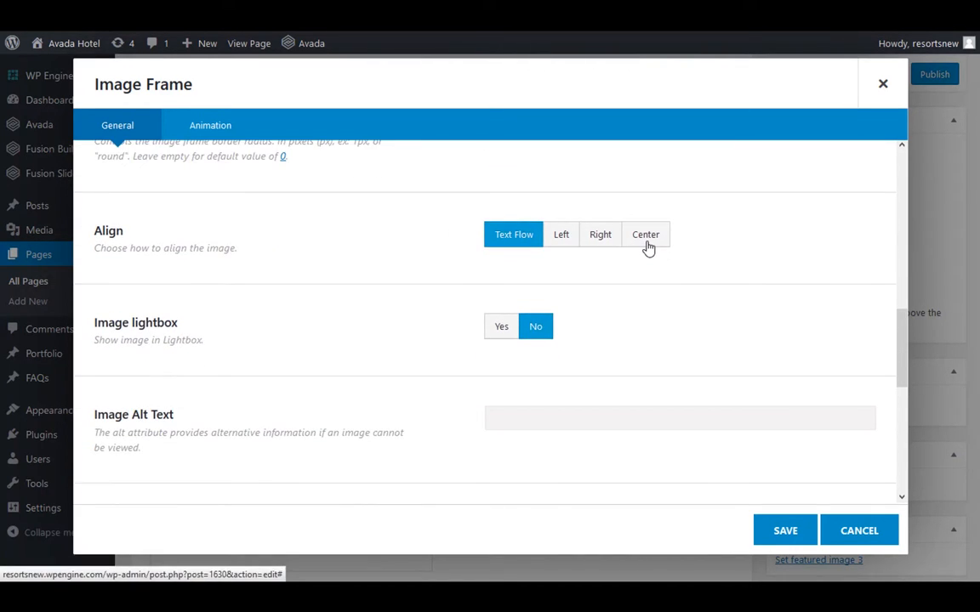
click(647, 246)
scroll(653, 302, down, 1)
scroll(653, 302, down, 1)
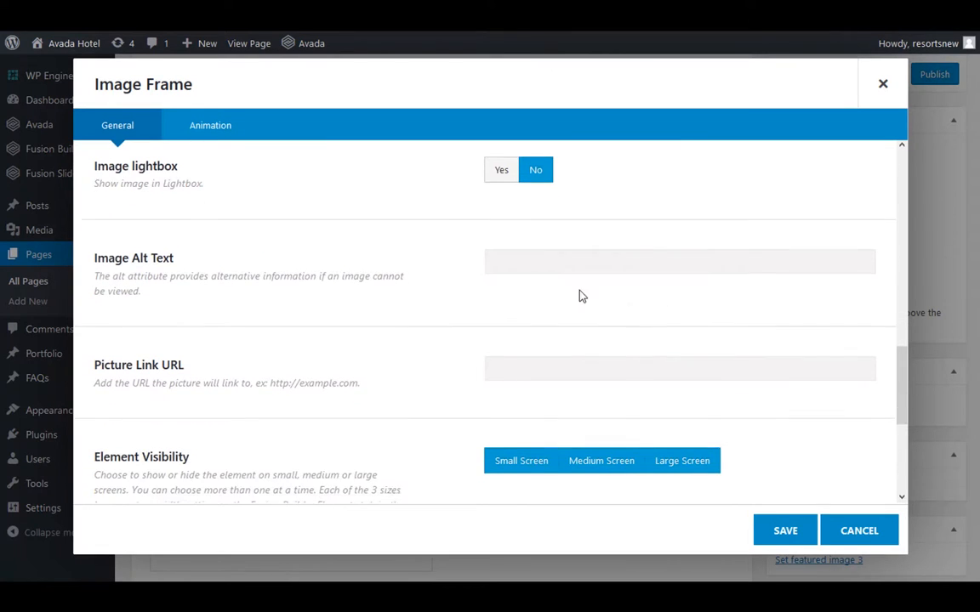
Link the picture to /home and set the link target to _blank
scroll(516, 263, down, 1)
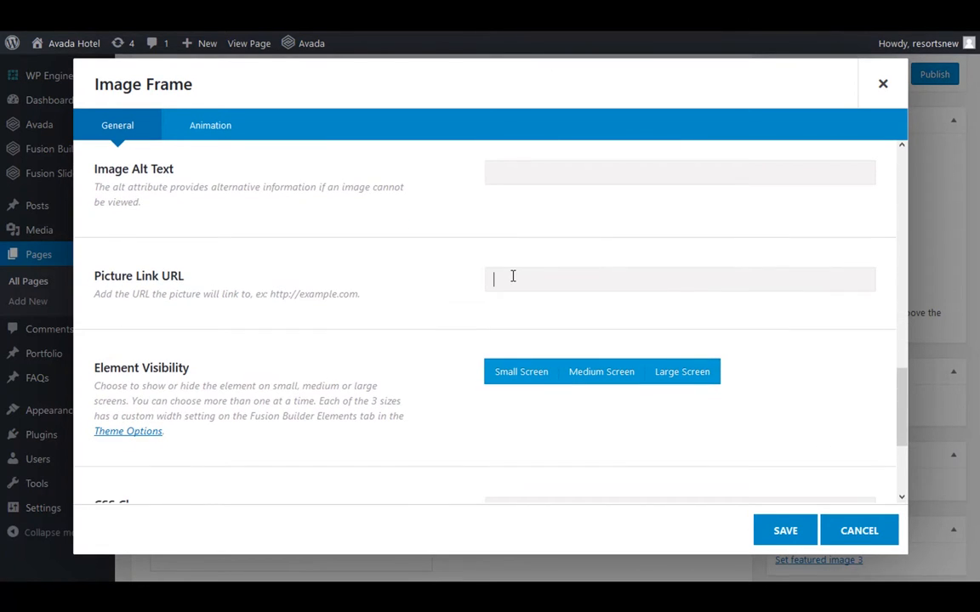
click(513, 277)
text(/home)
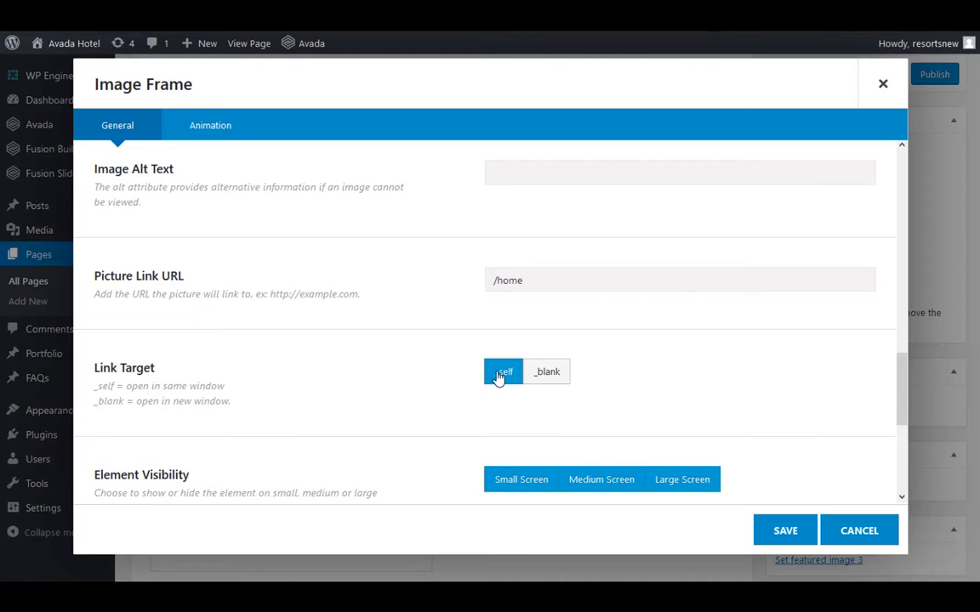
click(554, 376)
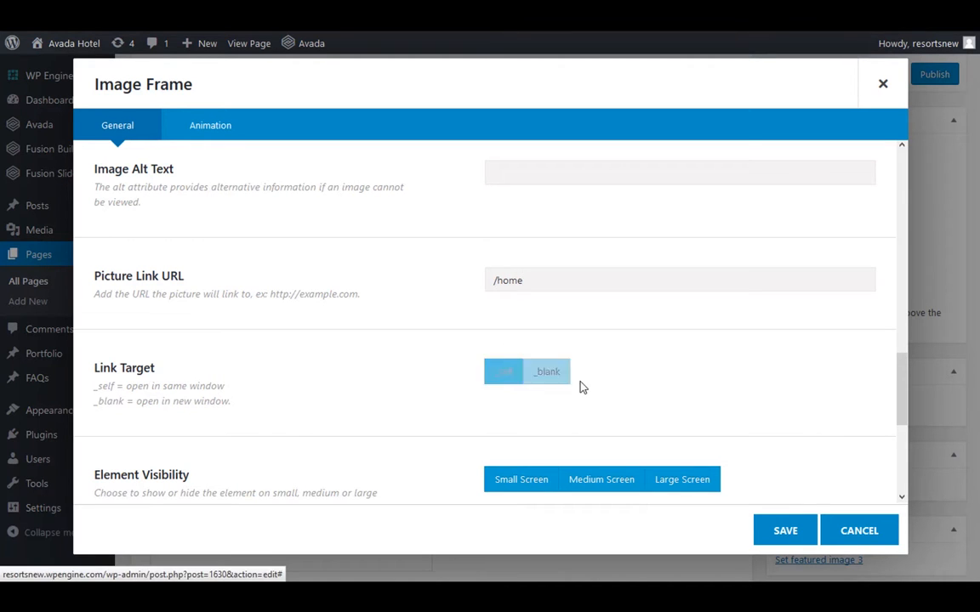
scroll(640, 381, down, 1)
scroll(641, 381, down, 2)
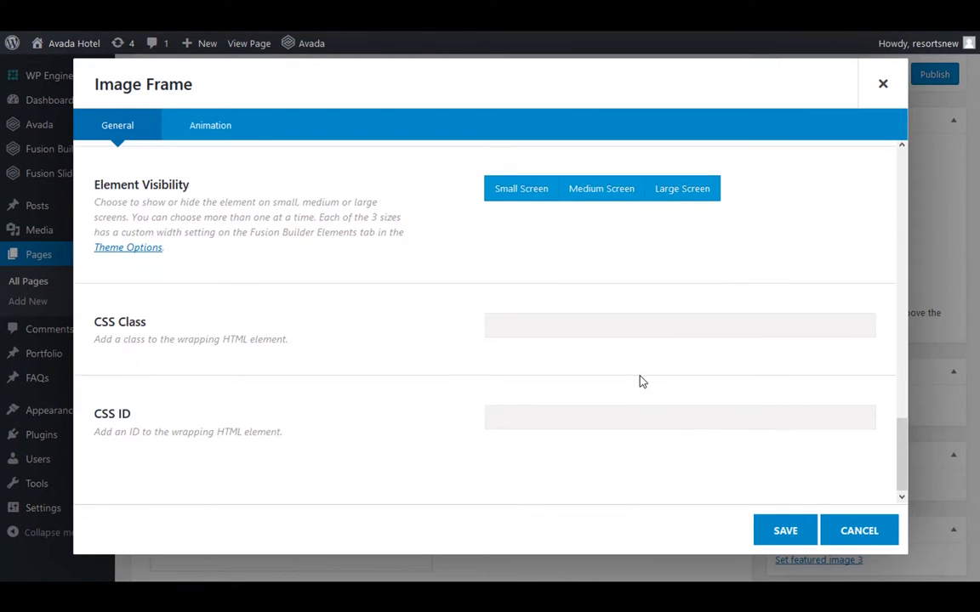
Save the image frame and preview the Test Page with it
click(784, 531)
scroll(820, 459, up, 3)
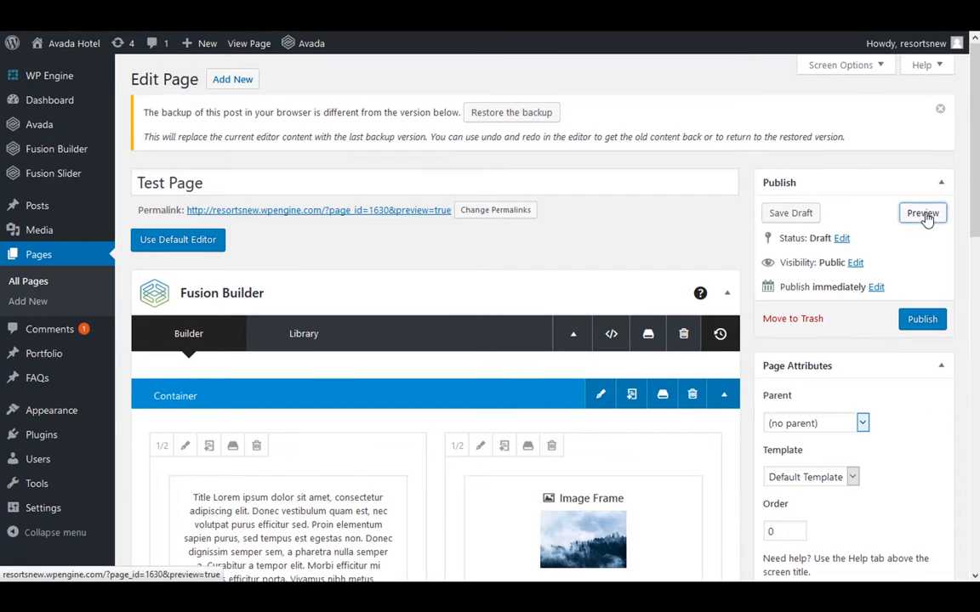
click(926, 217)
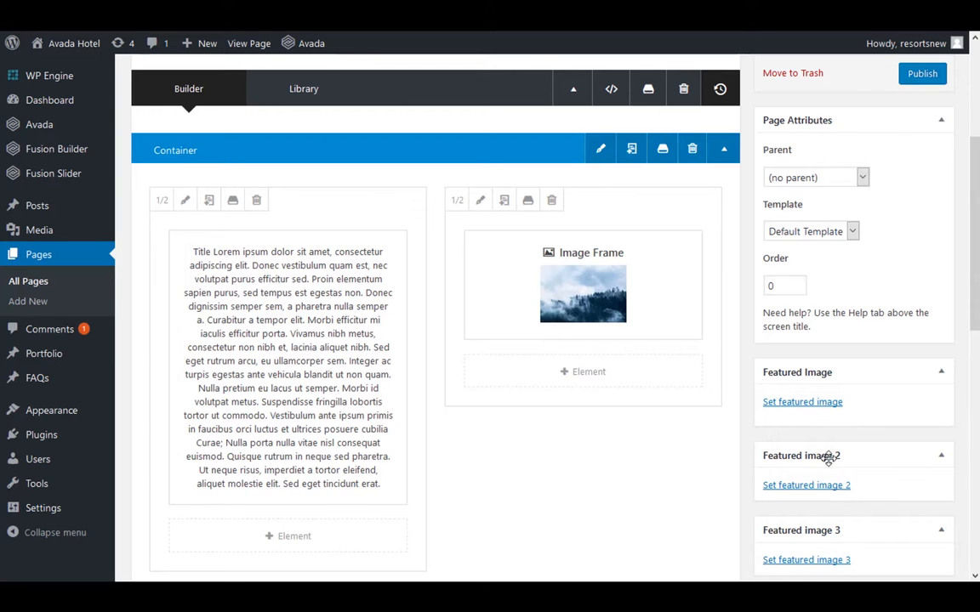
Add a Slider element below the image frame in the second half-width column
click(655, 381)
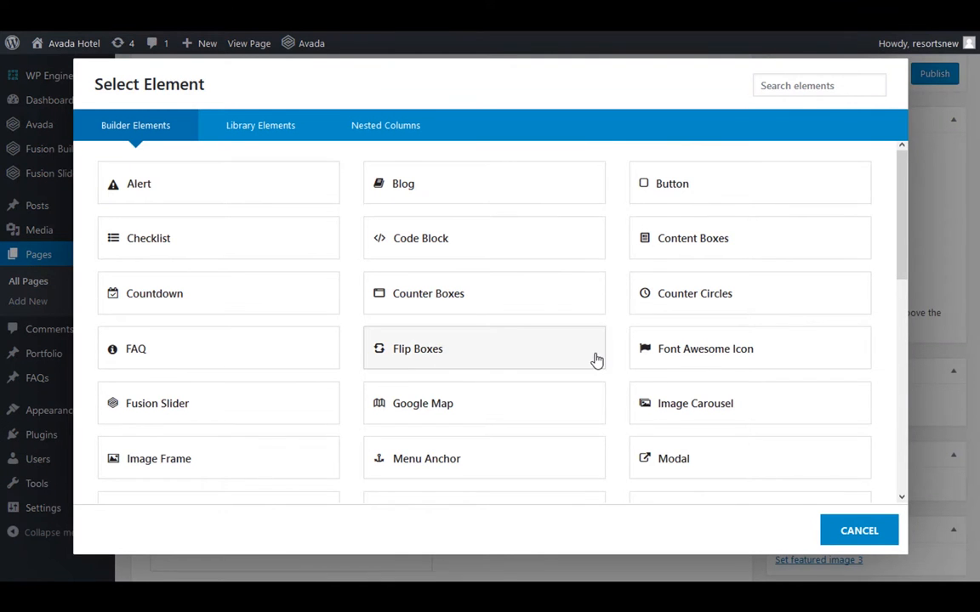
scroll(575, 354, down, 2)
scroll(575, 355, down, 3)
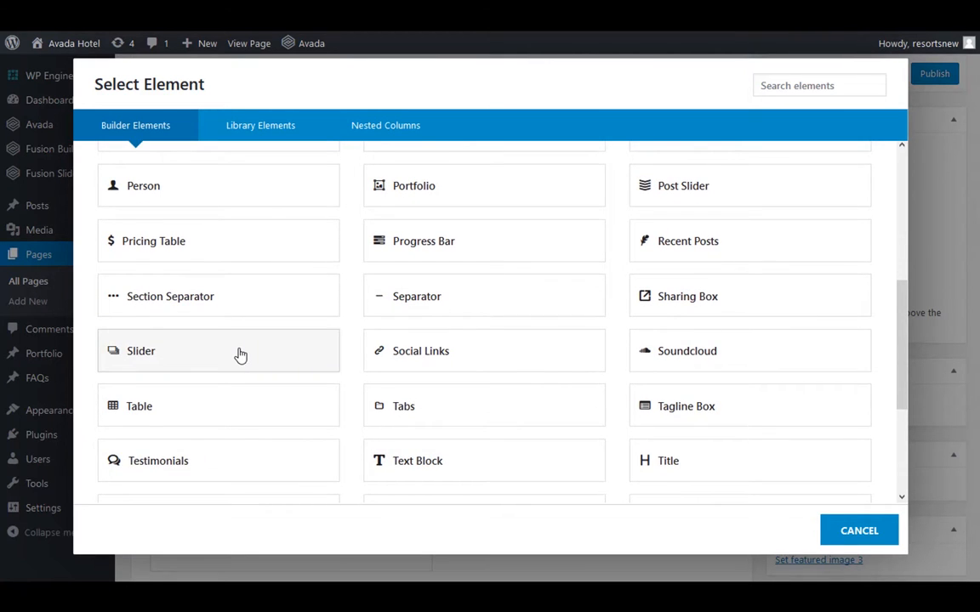
click(239, 355)
click(674, 157)
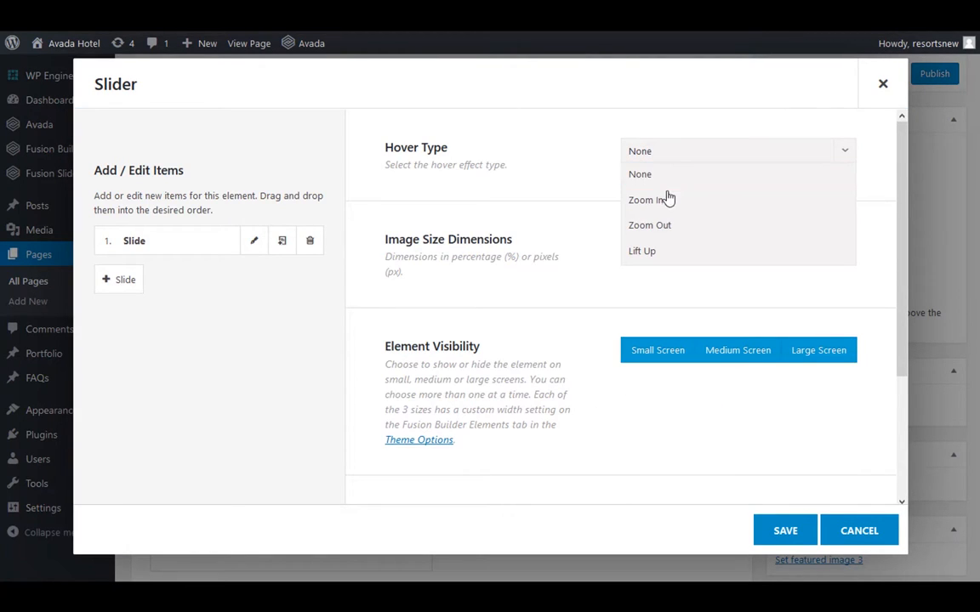
click(522, 194)
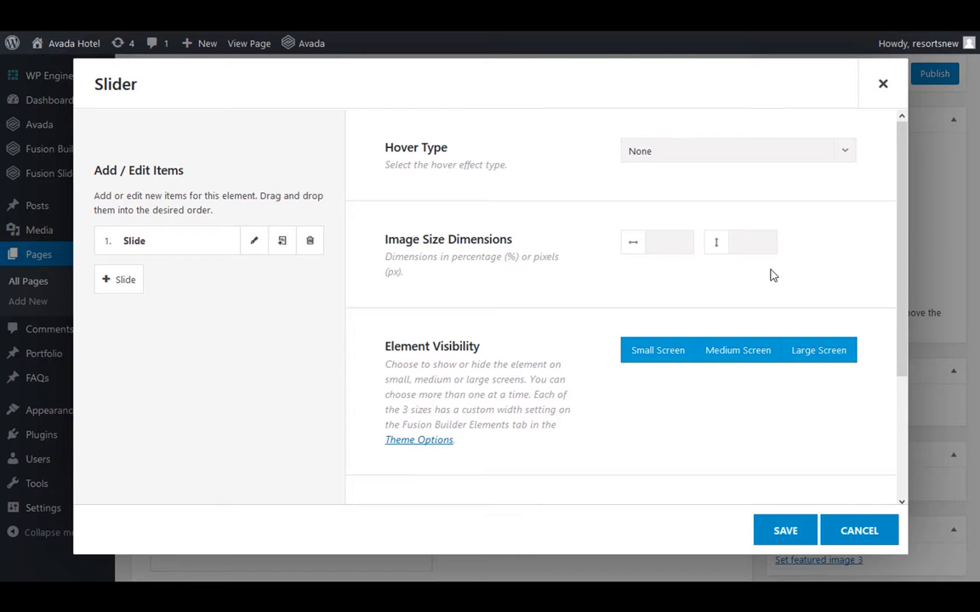
scroll(770, 275, down, 2)
scroll(770, 275, up, 2)
Give the slider's first slide the fog-1535201_1920.jpg image from the media library and save the slide
click(253, 245)
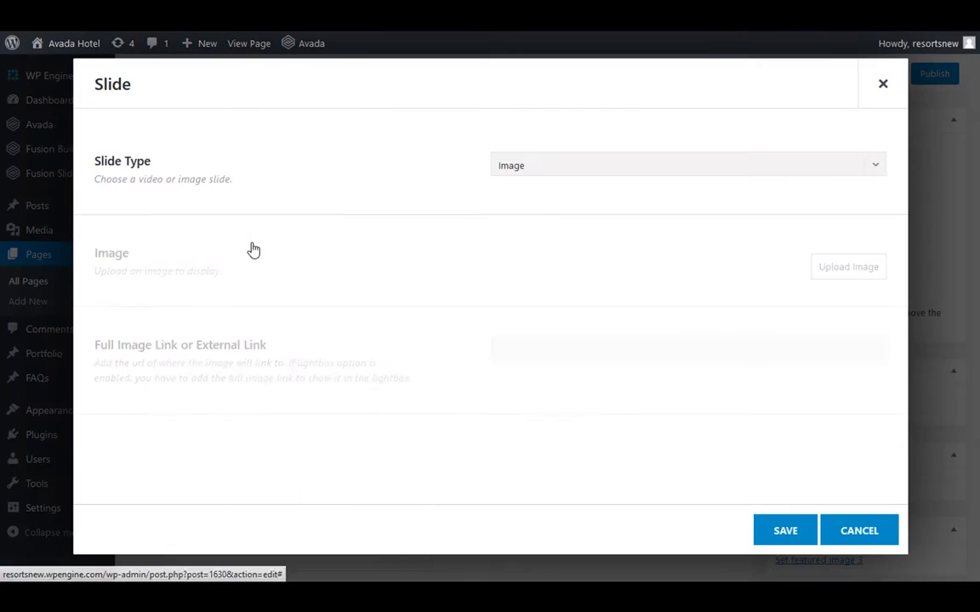
click(560, 167)
click(740, 291)
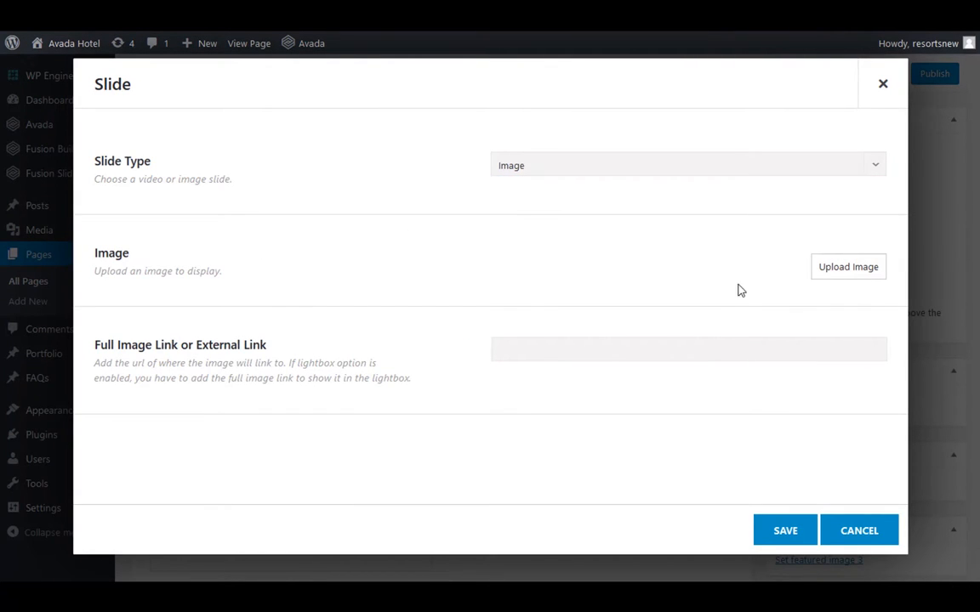
click(849, 274)
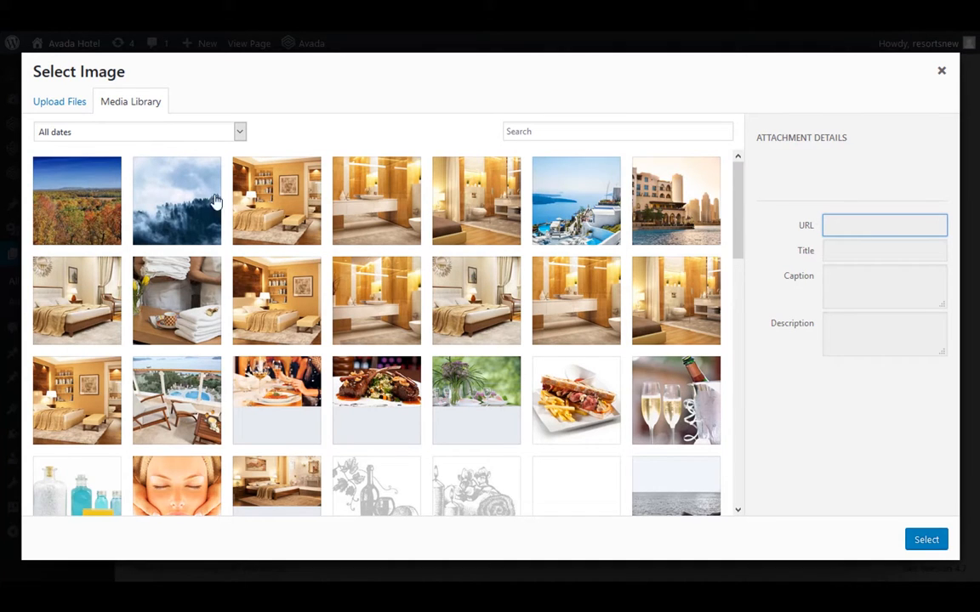
click(151, 185)
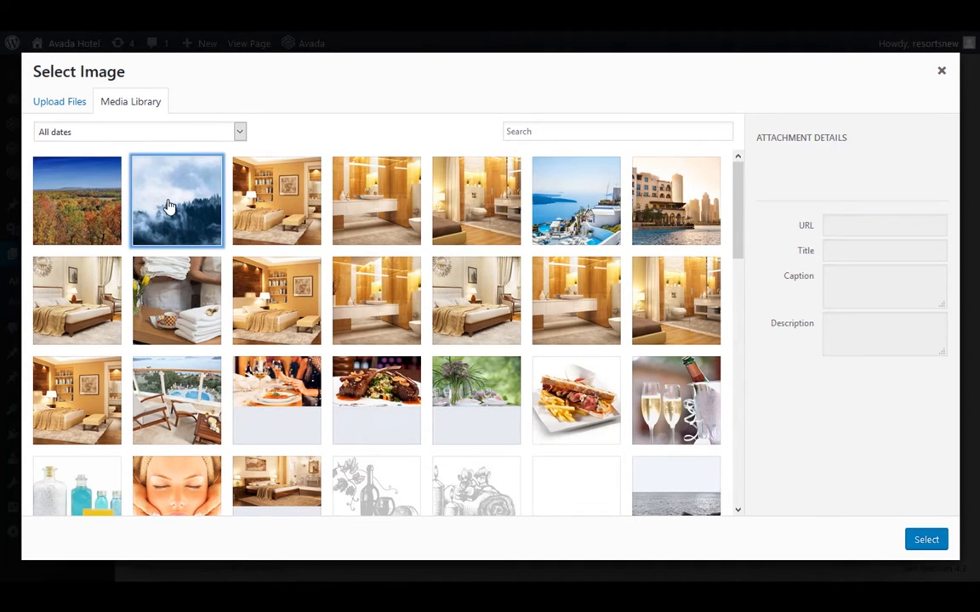
click(926, 544)
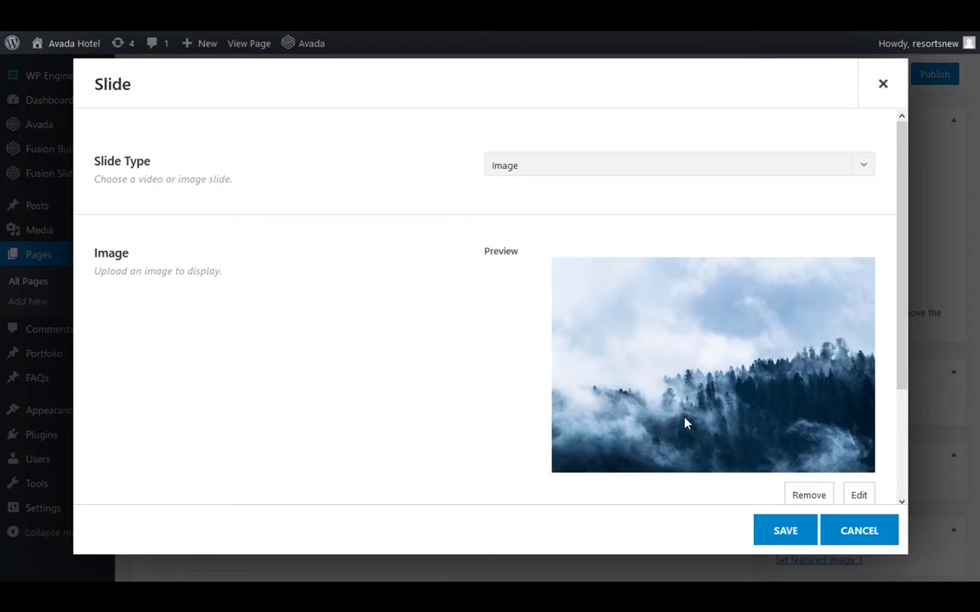
scroll(691, 405, down, 3)
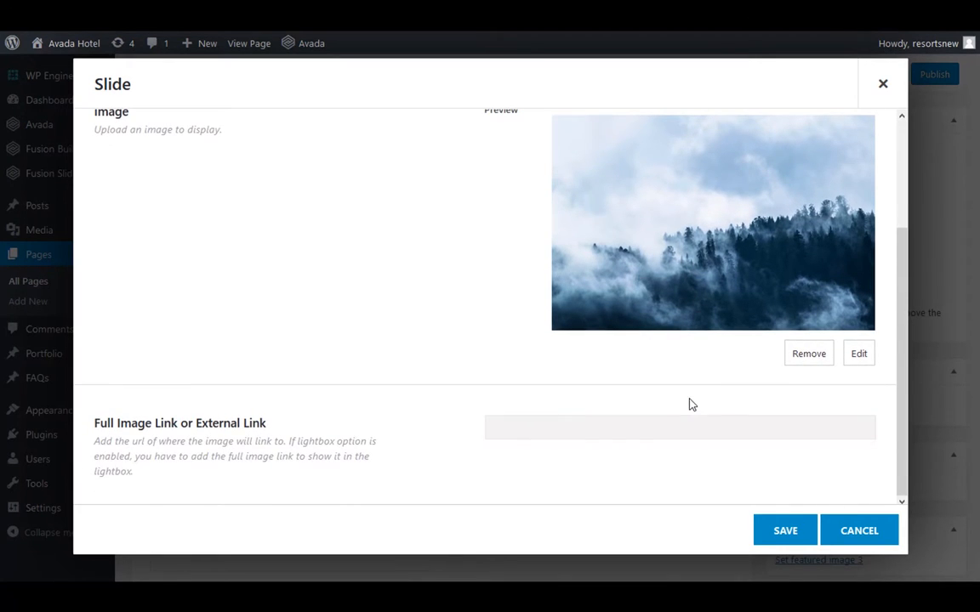
click(783, 536)
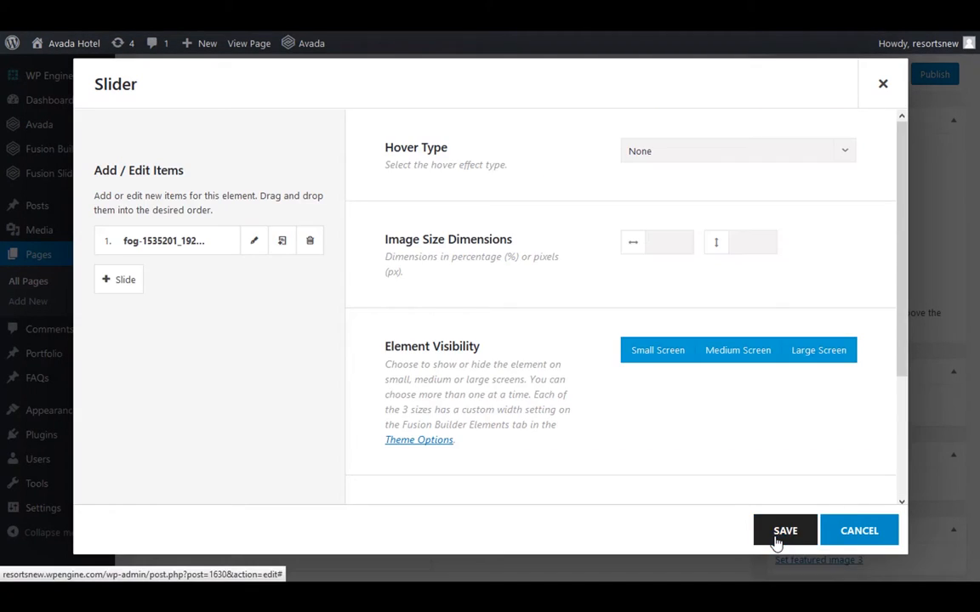
Add a second slide with the arkansas-143701_1280.jpg image from the media library and save the slide
click(121, 289)
click(252, 279)
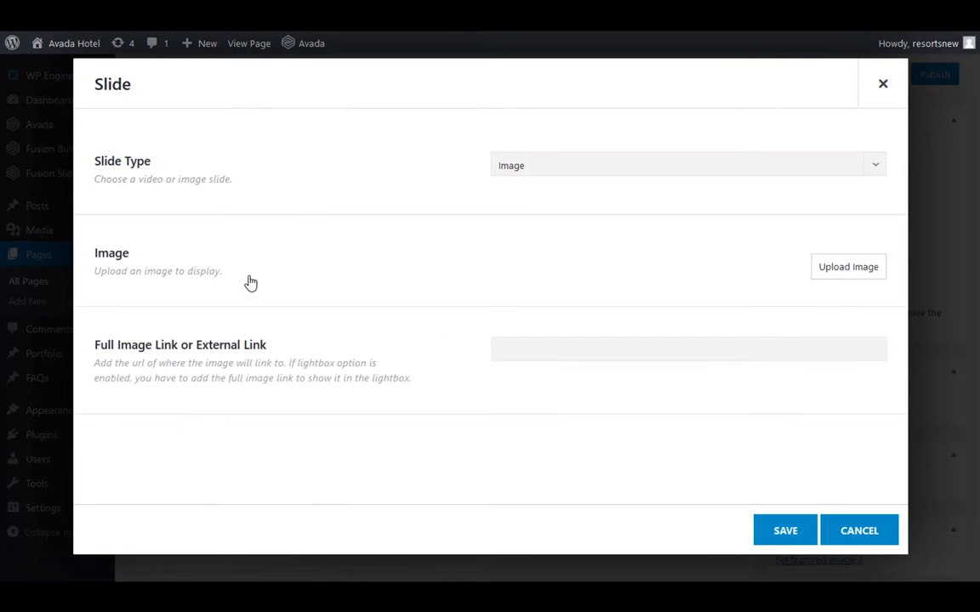
click(850, 268)
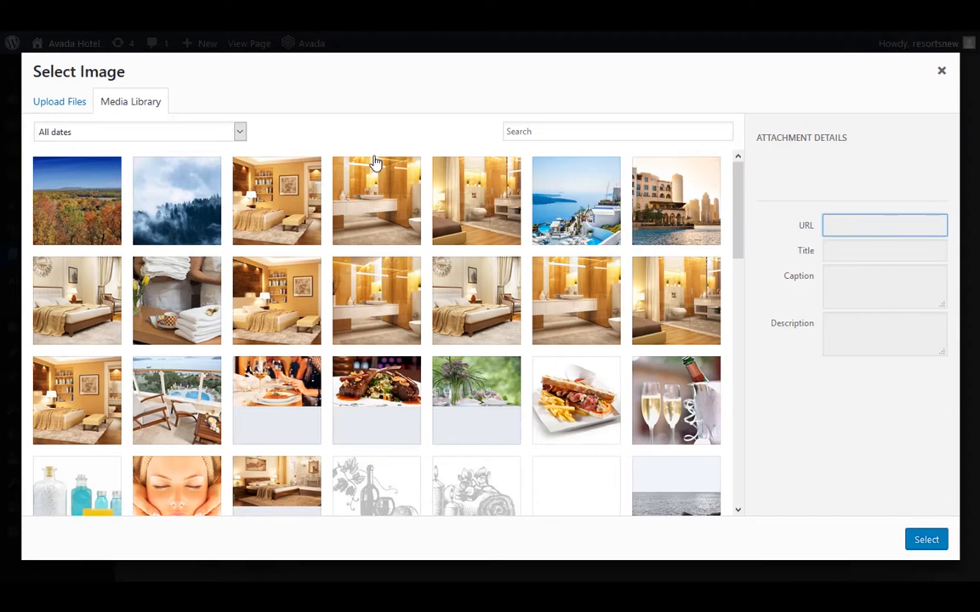
click(114, 204)
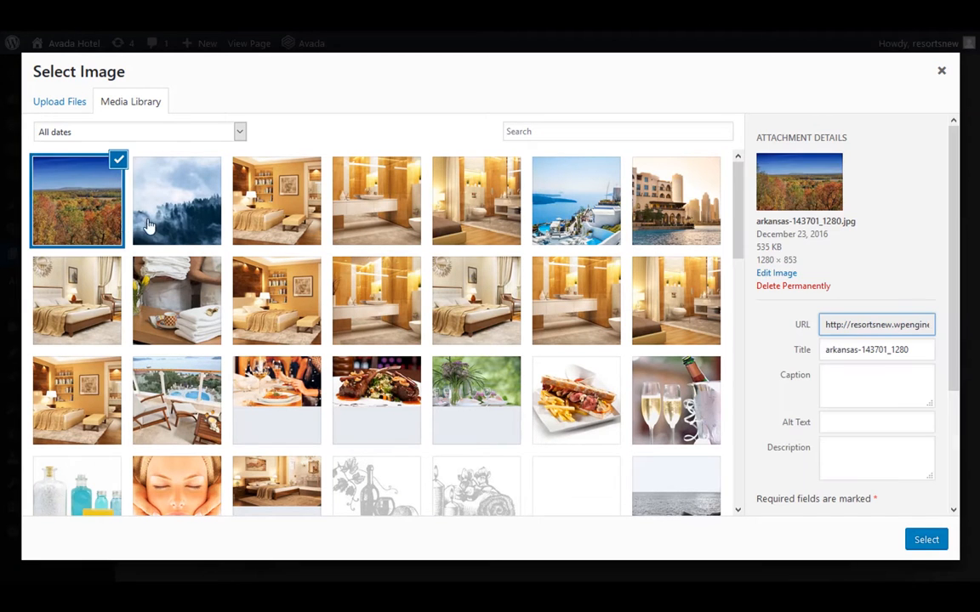
click(934, 549)
scroll(650, 273, down, 3)
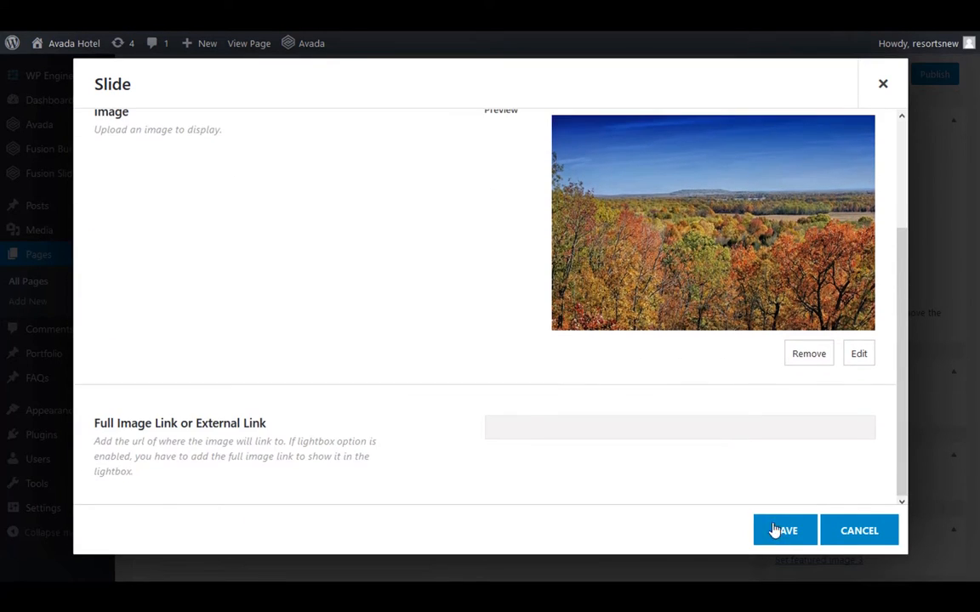
click(779, 530)
scroll(624, 449, down, 3)
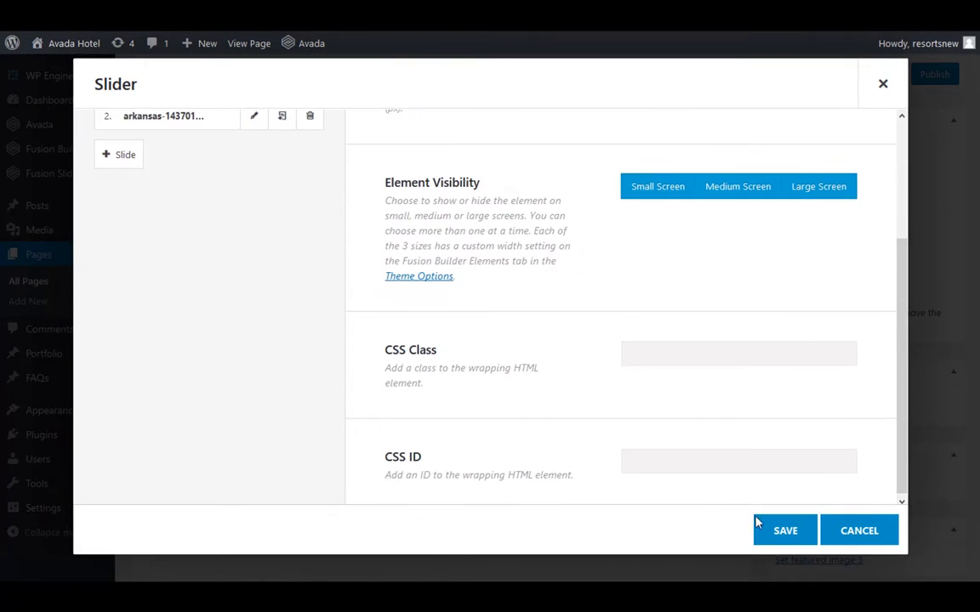
Save the slider element, preview the Test Page and step through the slider's slides
click(770, 528)
scroll(853, 399, up, 4)
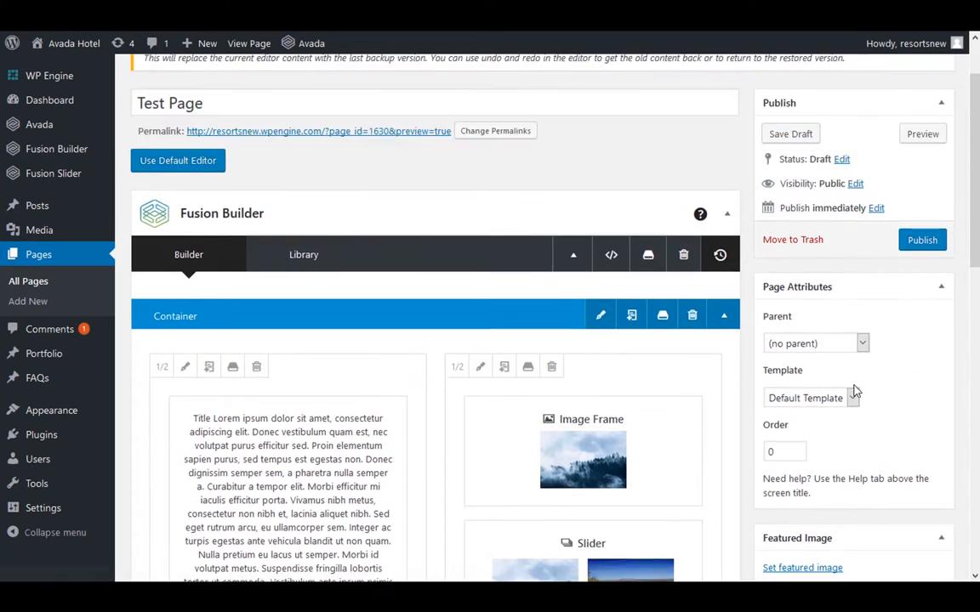
scroll(855, 392, up, 2)
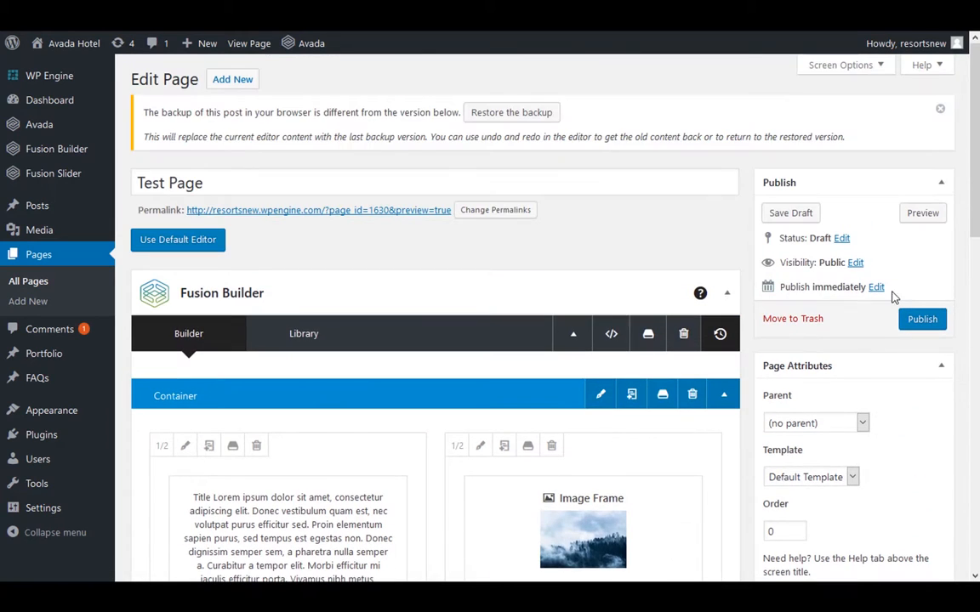
click(922, 213)
key(F11)
scroll(543, 458, down, 4)
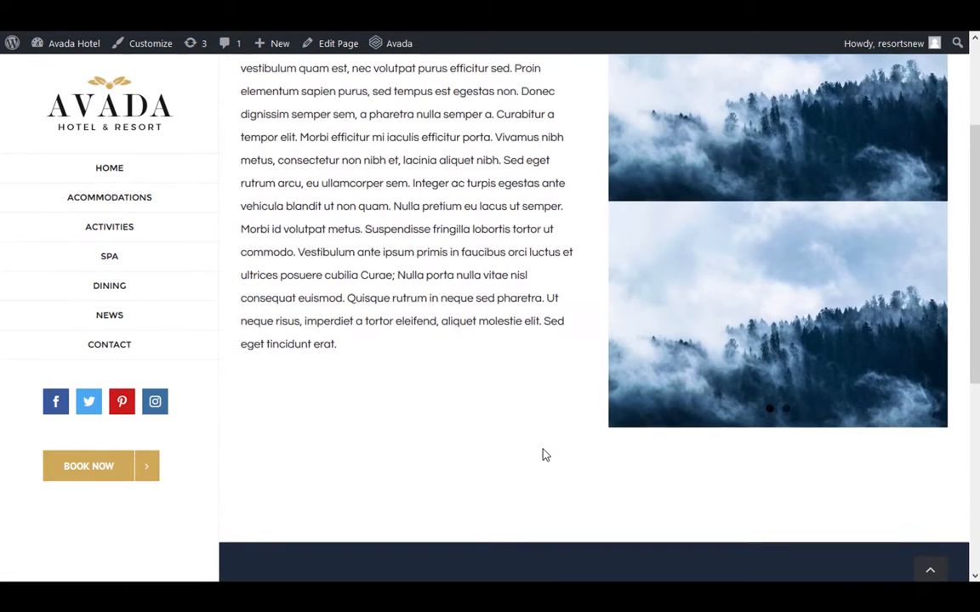
click(936, 314)
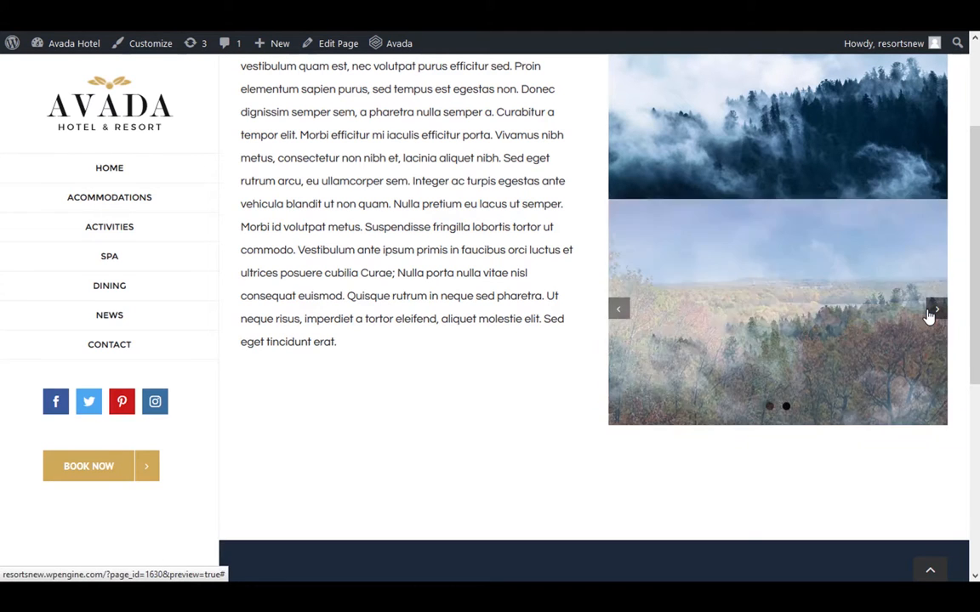
click(936, 313)
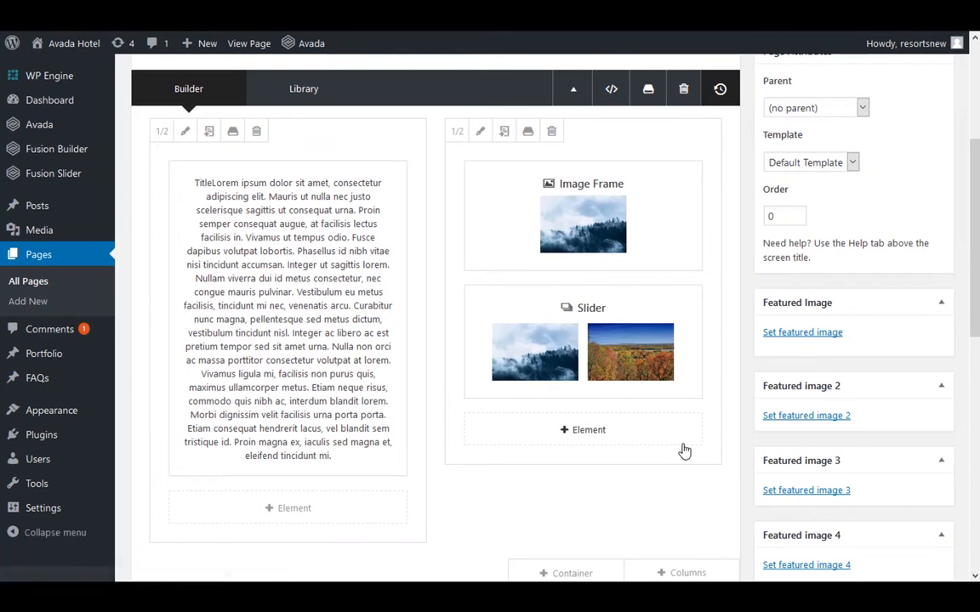
In the Test Page's Fusion Page Options, set the slider type to Fusion Slider and select Main Slider
scroll(685, 451, down, 5)
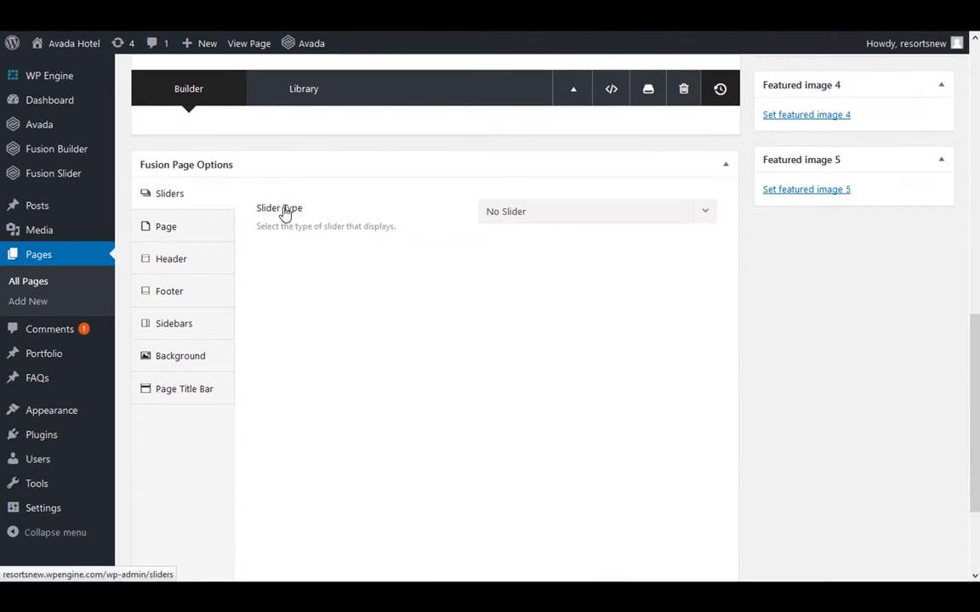
click(497, 221)
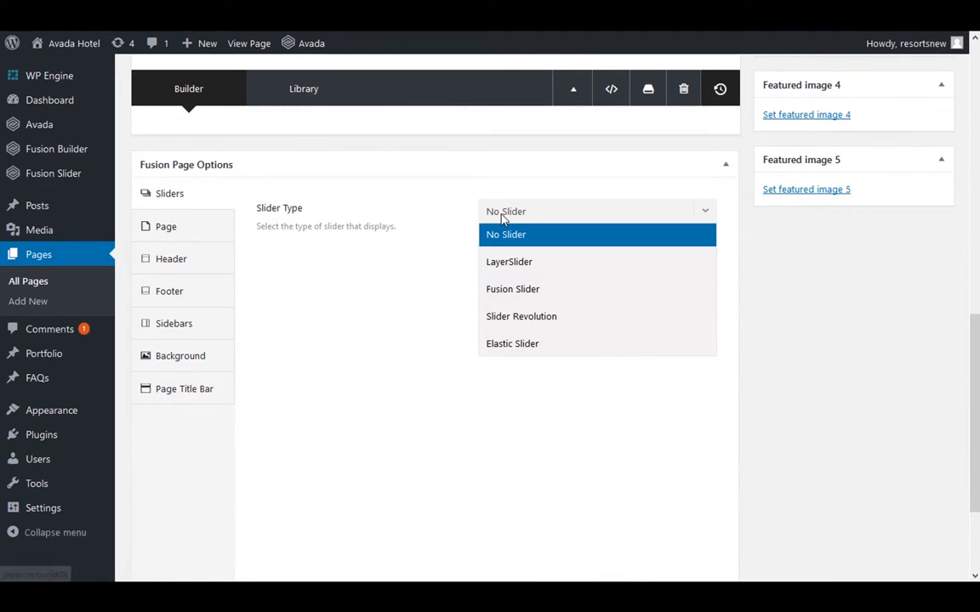
click(509, 292)
click(511, 269)
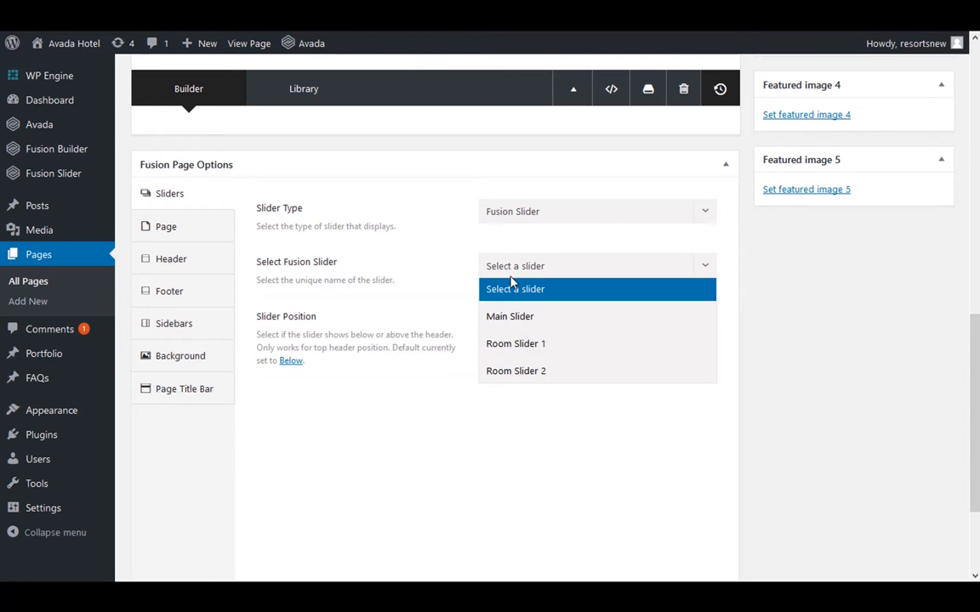
click(513, 317)
Preview the Test Page and examine how the assigned Main Slider sits above the page content
scroll(527, 320, up, 2)
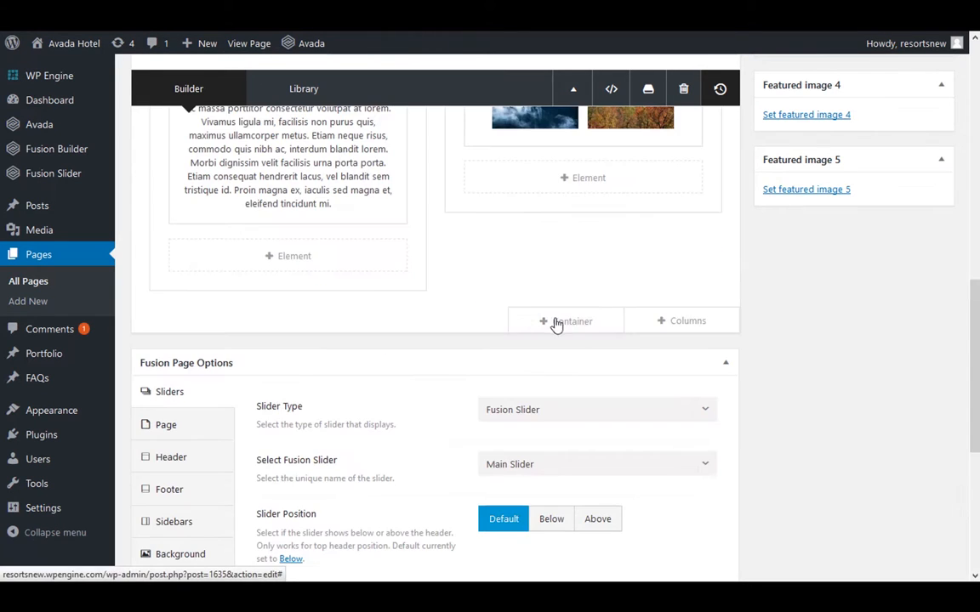
scroll(877, 369, up, 6)
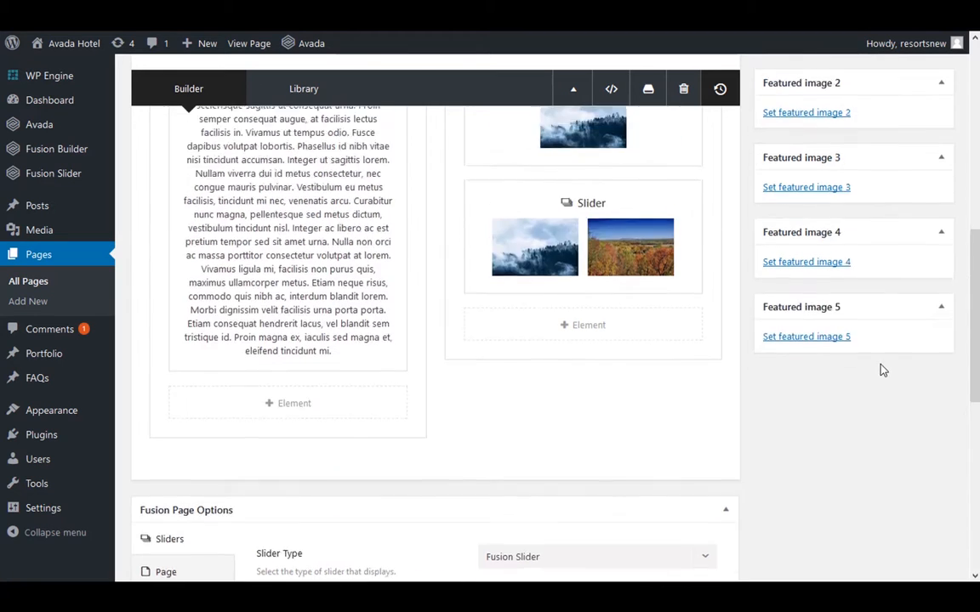
scroll(882, 366, up, 1)
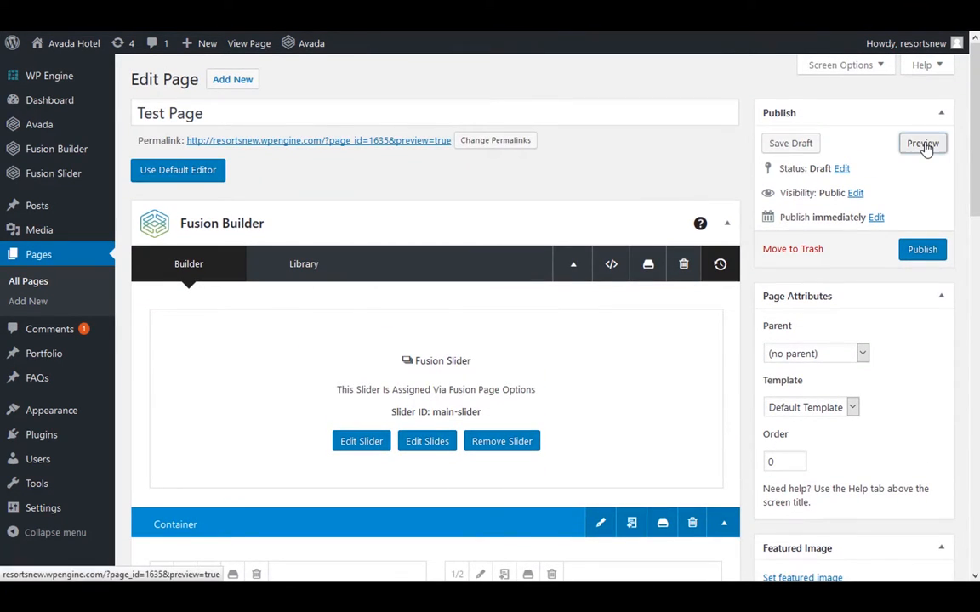
mouse_move(344, 33)
click(373, 42)
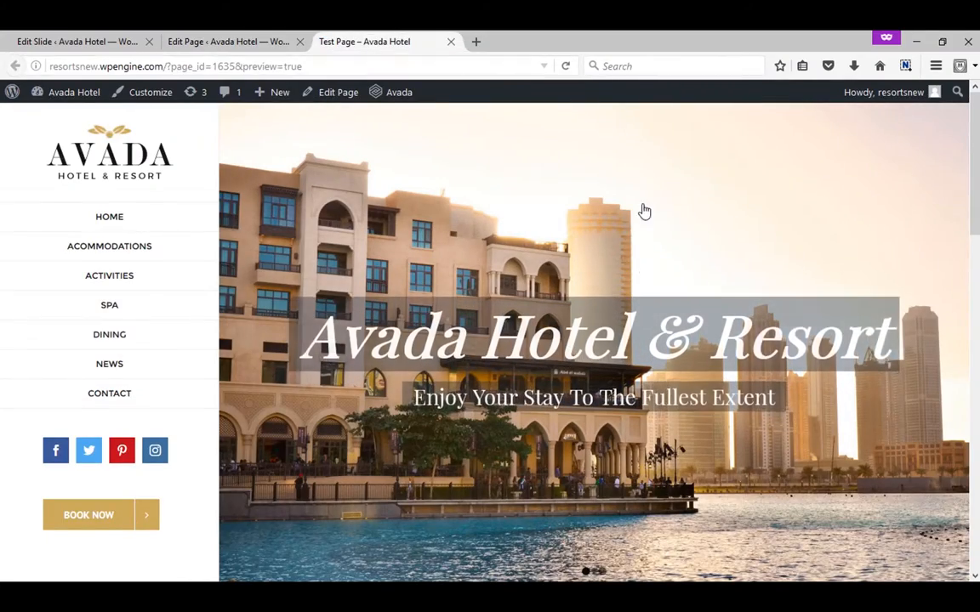
scroll(643, 267, down, 2)
scroll(644, 267, down, 4)
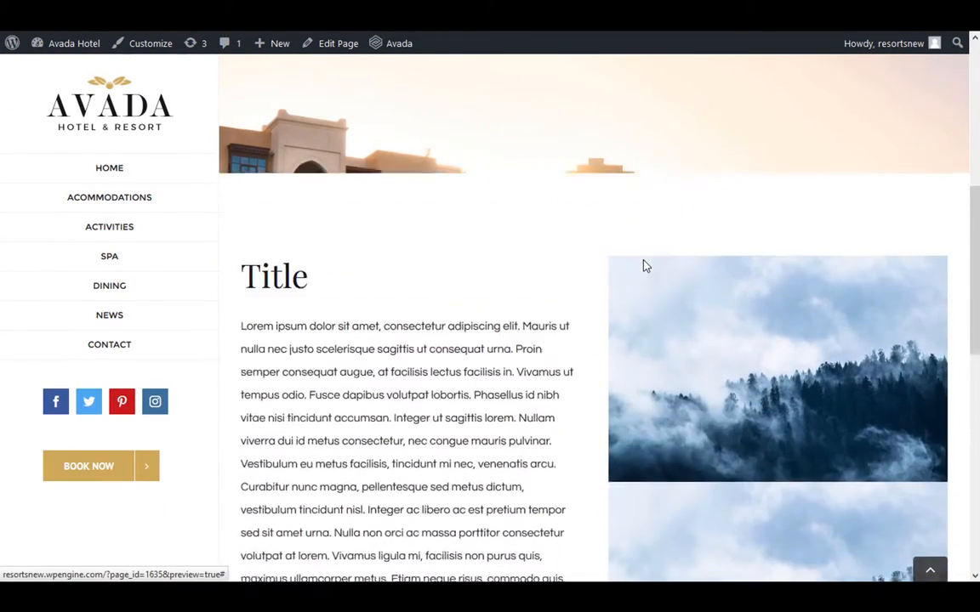
scroll(647, 264, up, 4)
scroll(650, 265, up, 3)
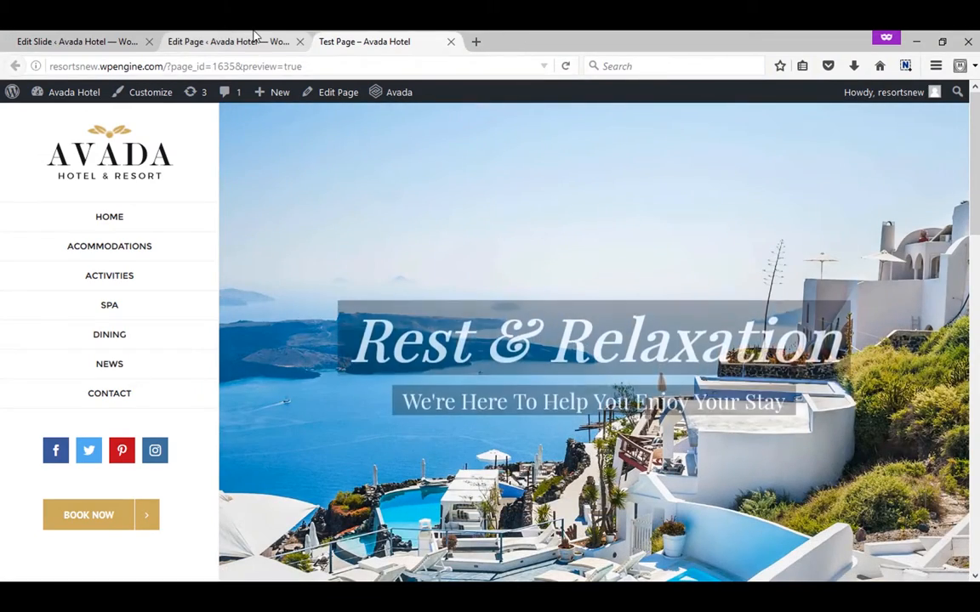
Return to the page editor, go to the Fusion Sliders management page and name a new slider "New Slider"
click(249, 41)
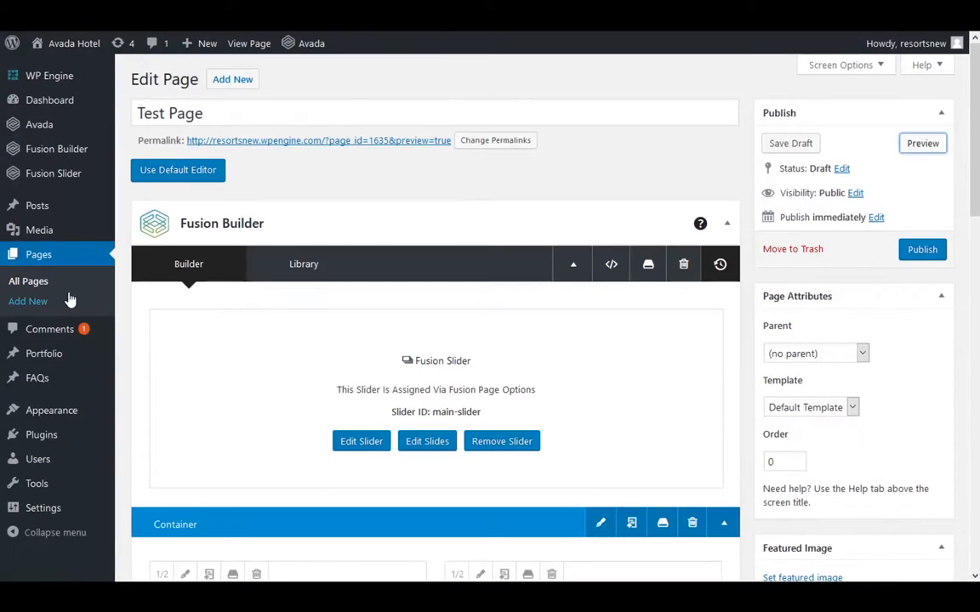
mouse_move(65, 182)
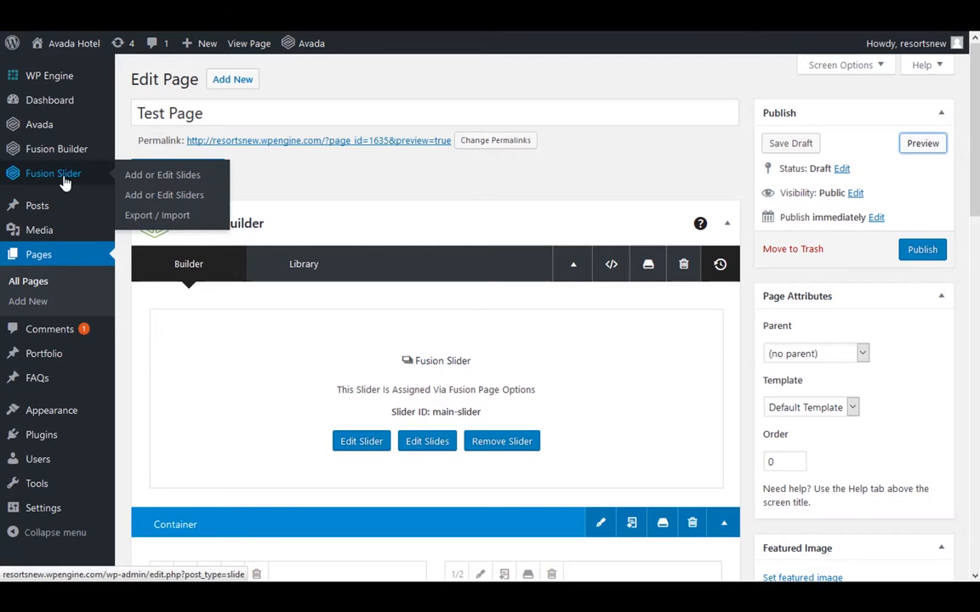
click(197, 197)
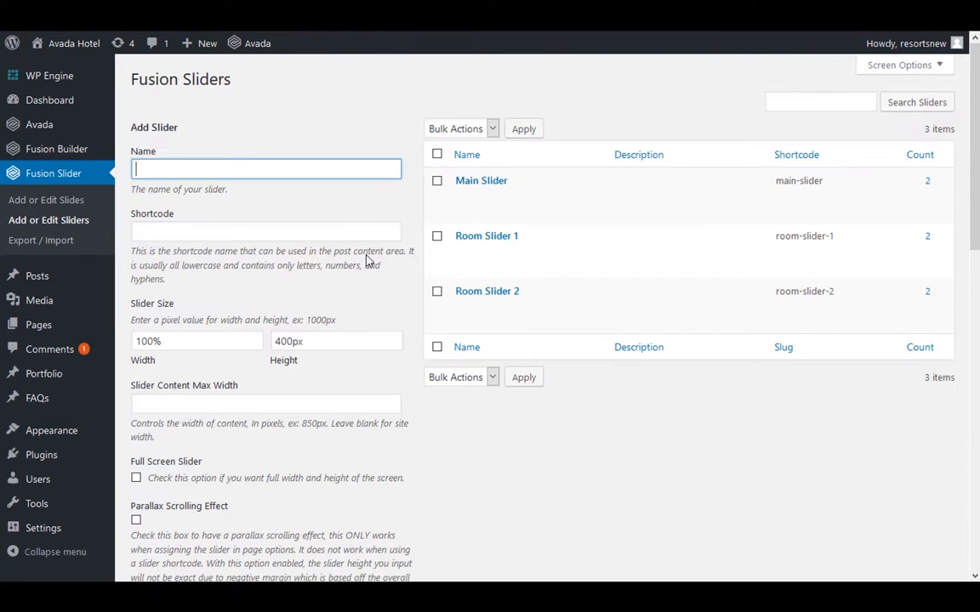
click(287, 170)
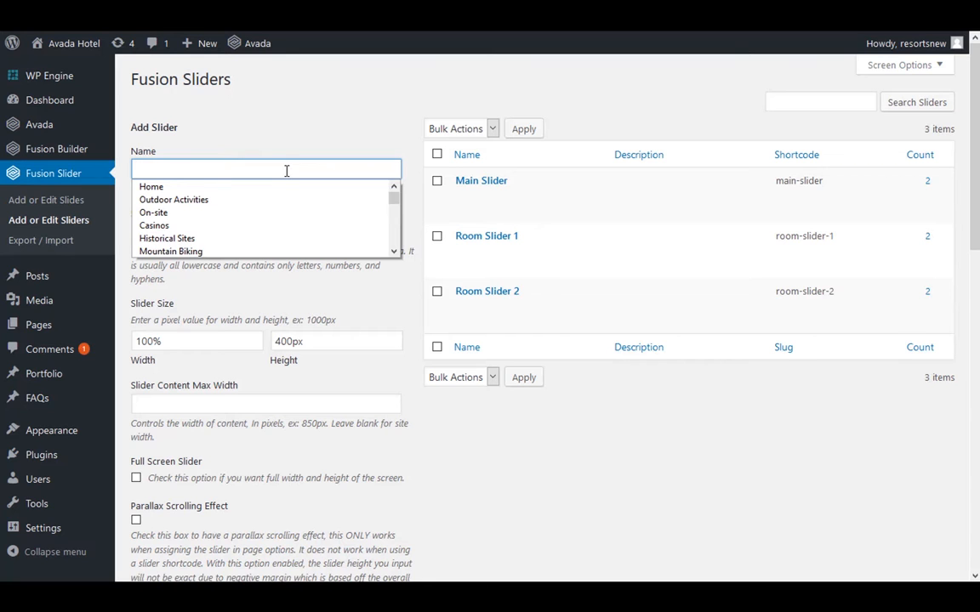
text(New Slider)
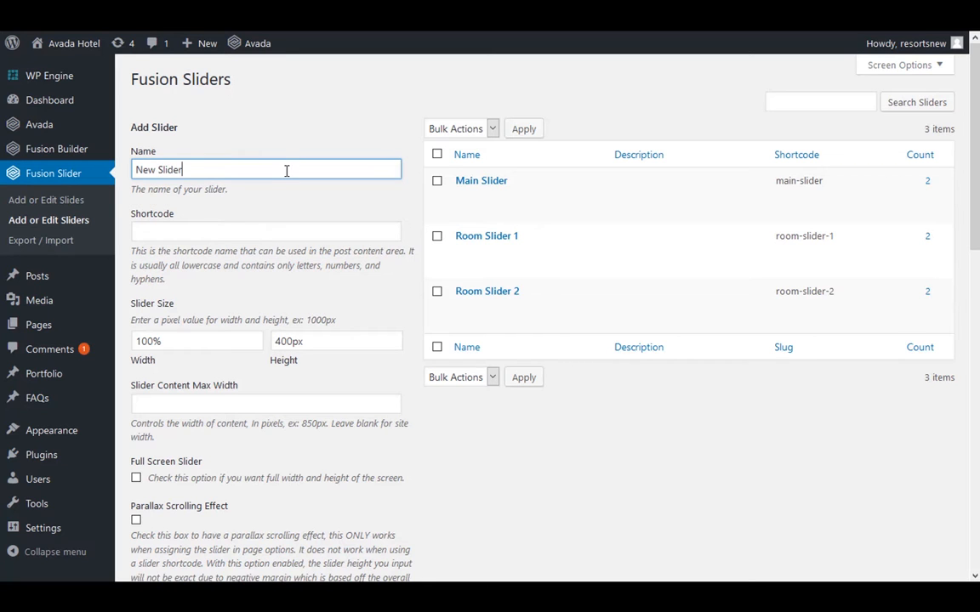
Enable infinite slide looping for the new slider, keep its other default settings, and add it
scroll(287, 171, down, 4)
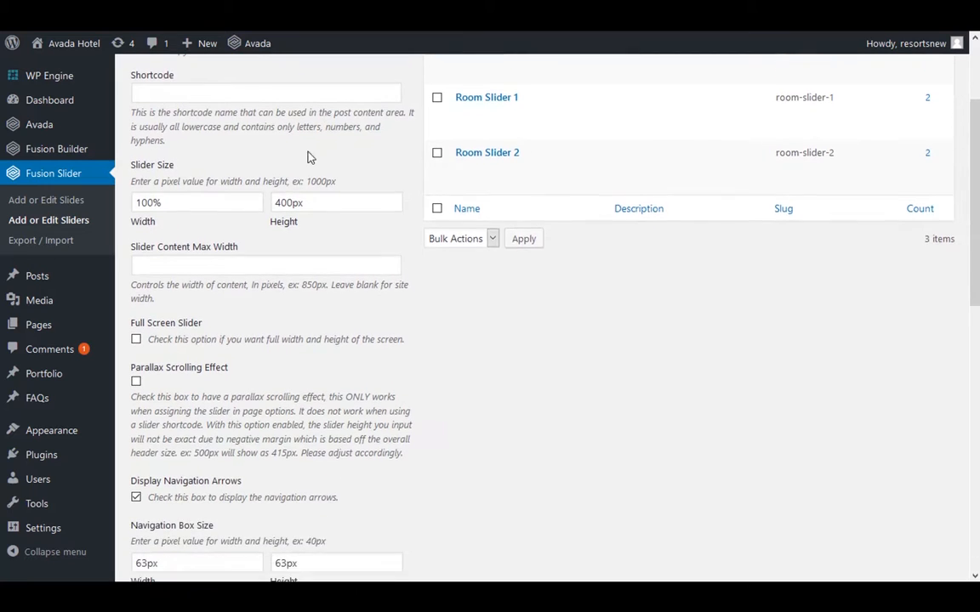
click(286, 177)
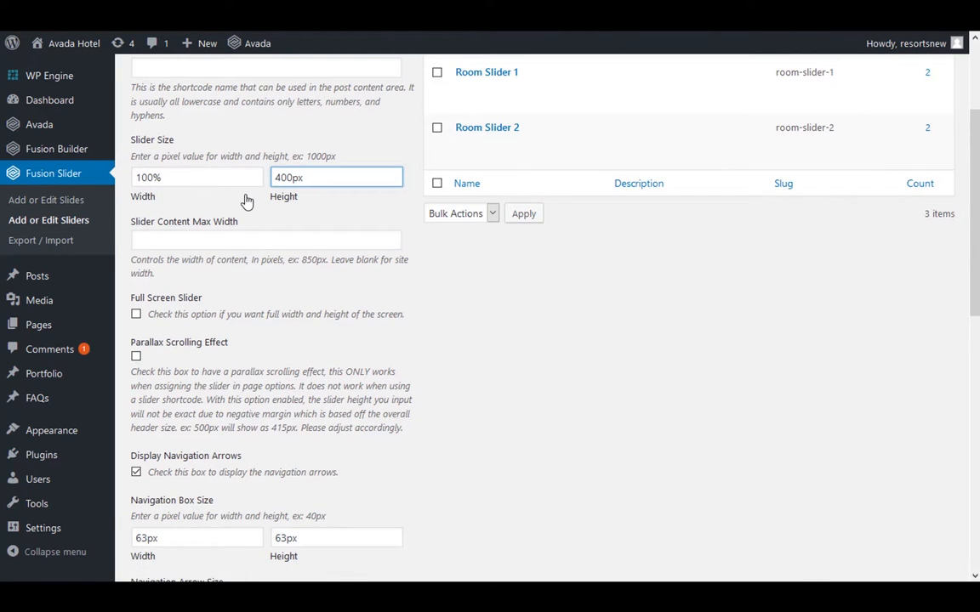
scroll(247, 201, down, 2)
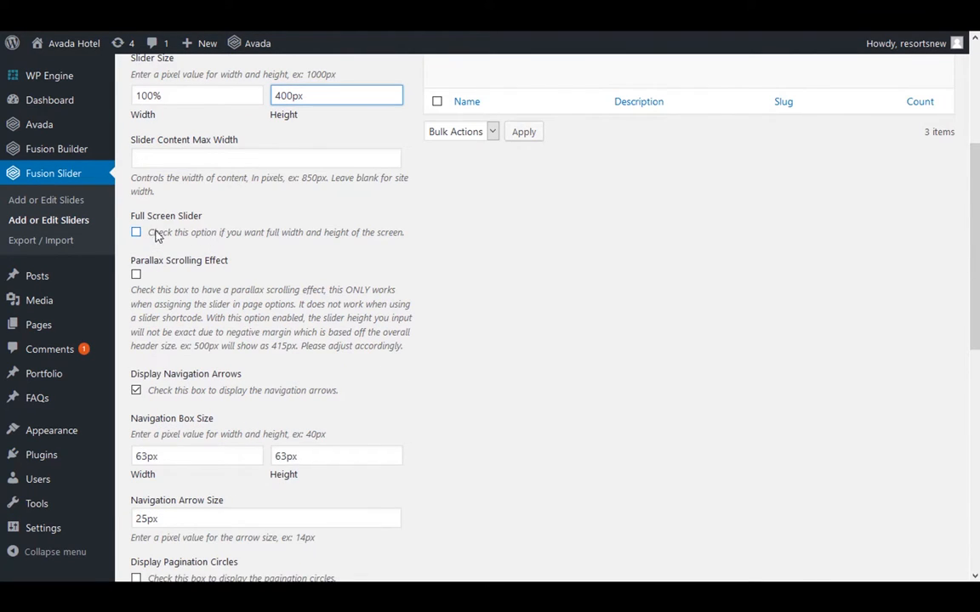
scroll(185, 234, down, 4)
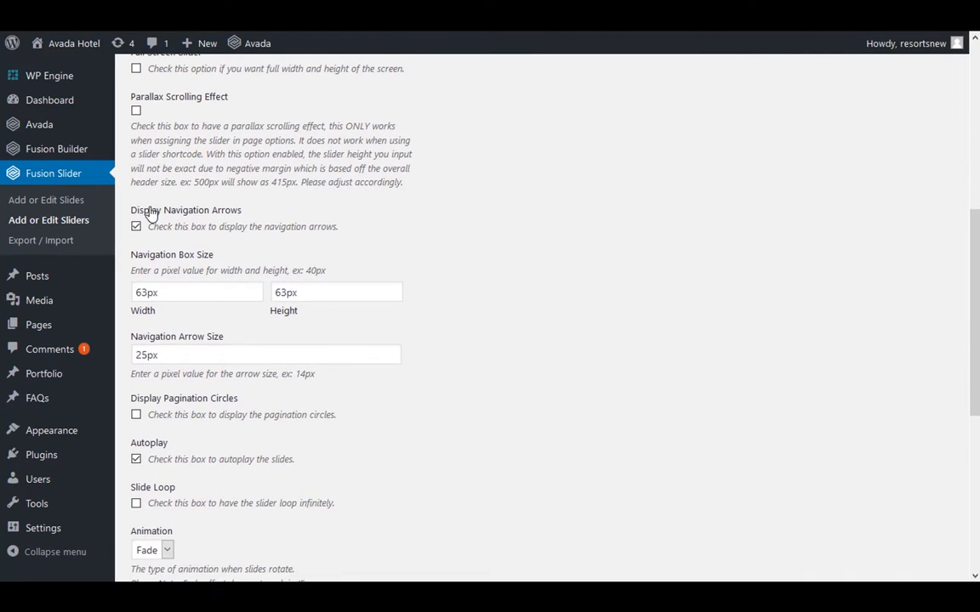
scroll(174, 244, down, 4)
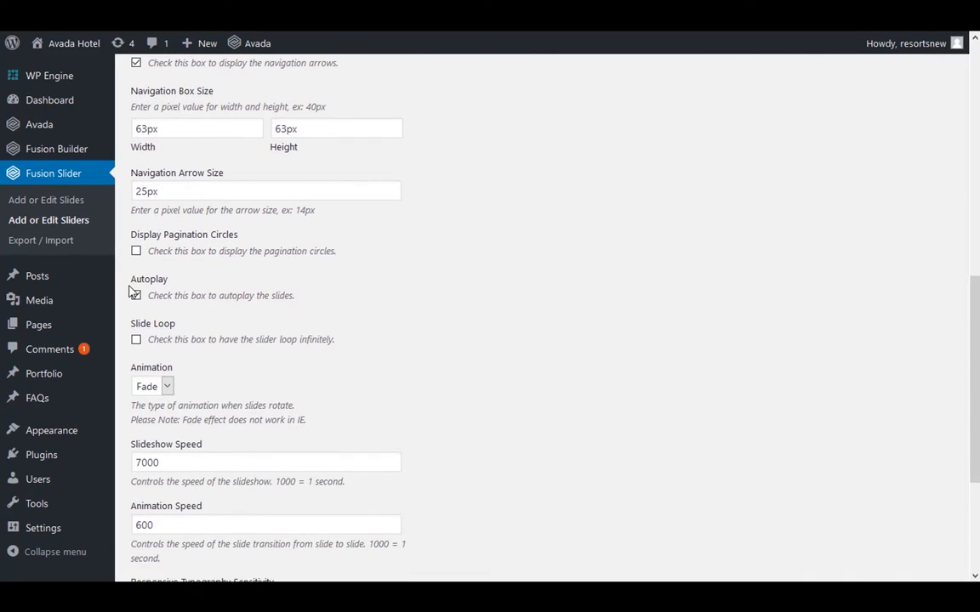
scroll(146, 302, down, 1)
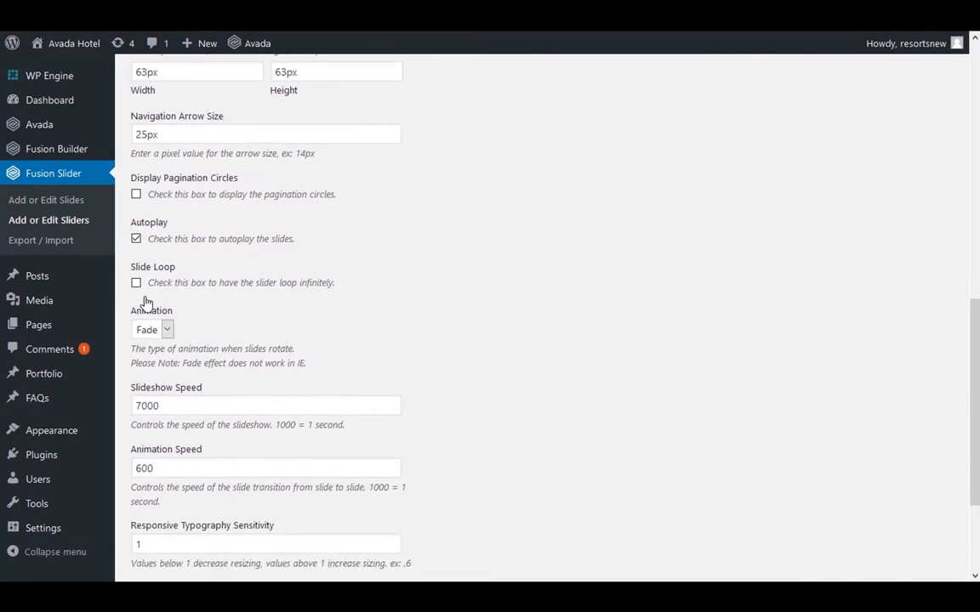
scroll(216, 283, down, 3)
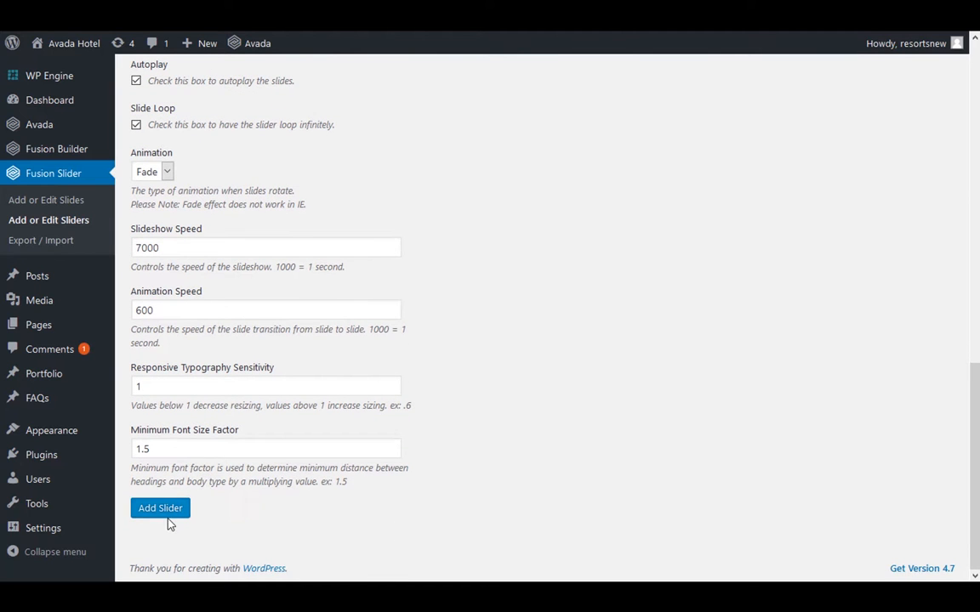
click(167, 522)
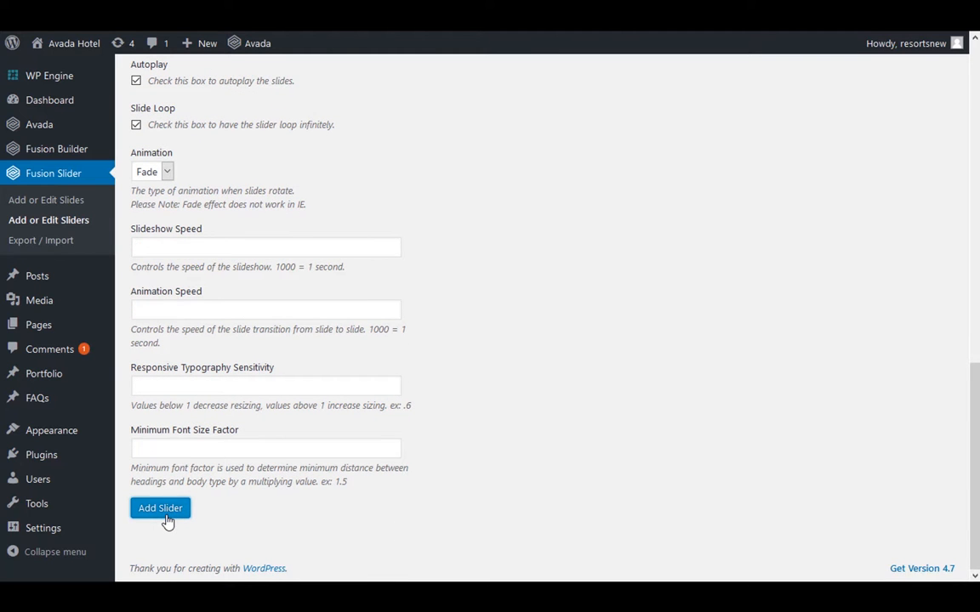
Go to the Fusion Slides management page, start a new slide and title it "New Slide 2"
scroll(422, 466, up, 9)
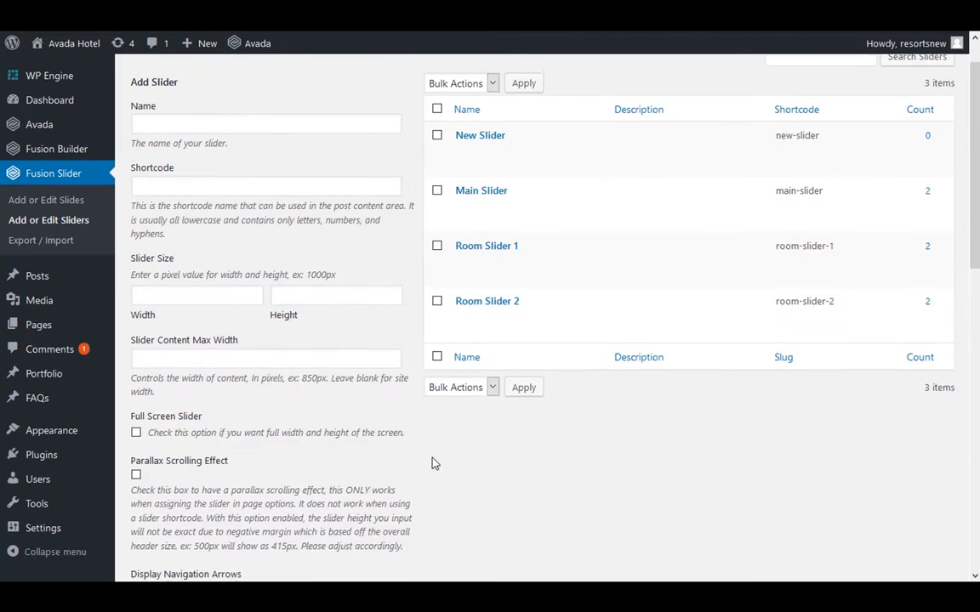
scroll(432, 463, up, 1)
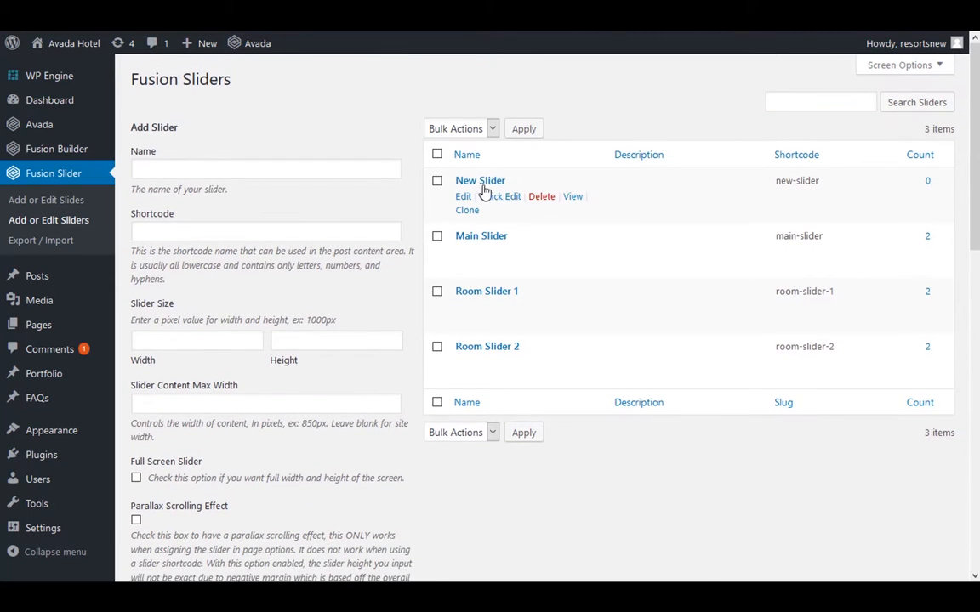
click(33, 202)
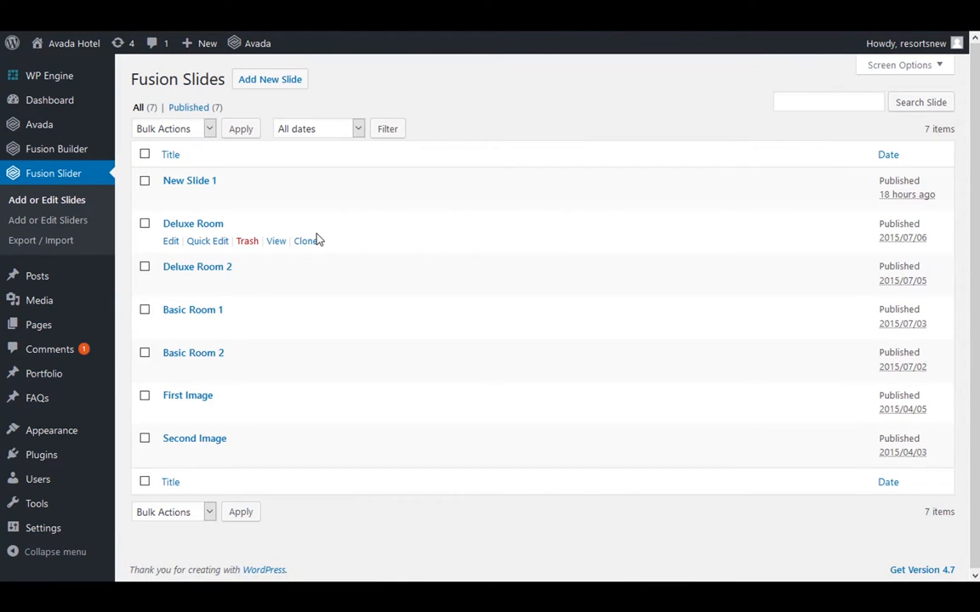
click(283, 87)
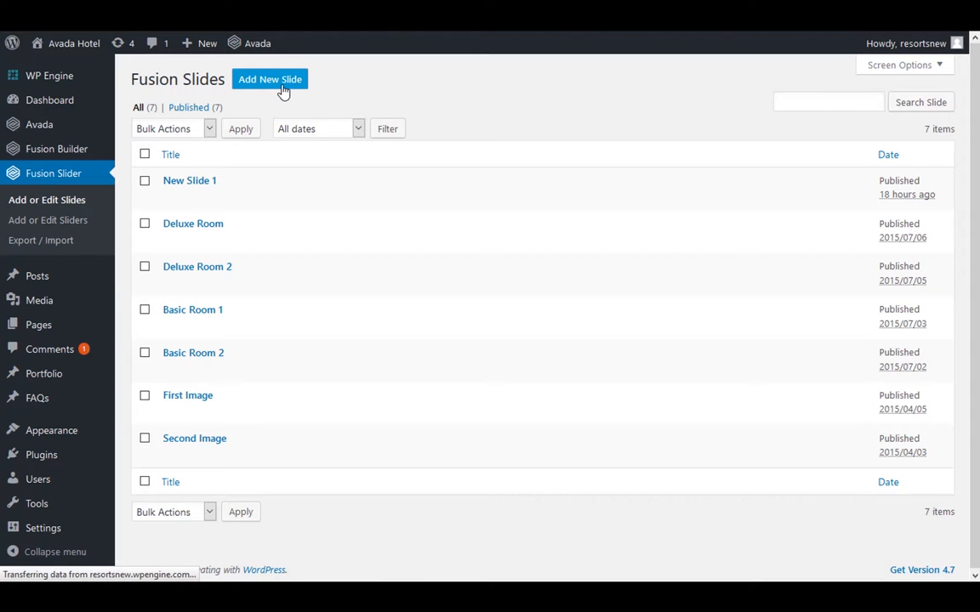
click(228, 119)
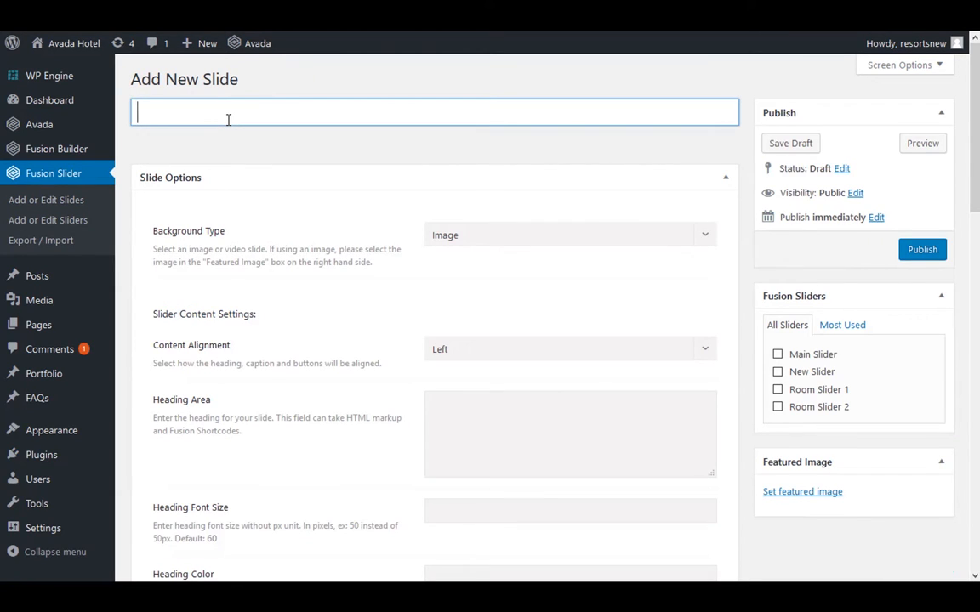
text(New Slide 2)
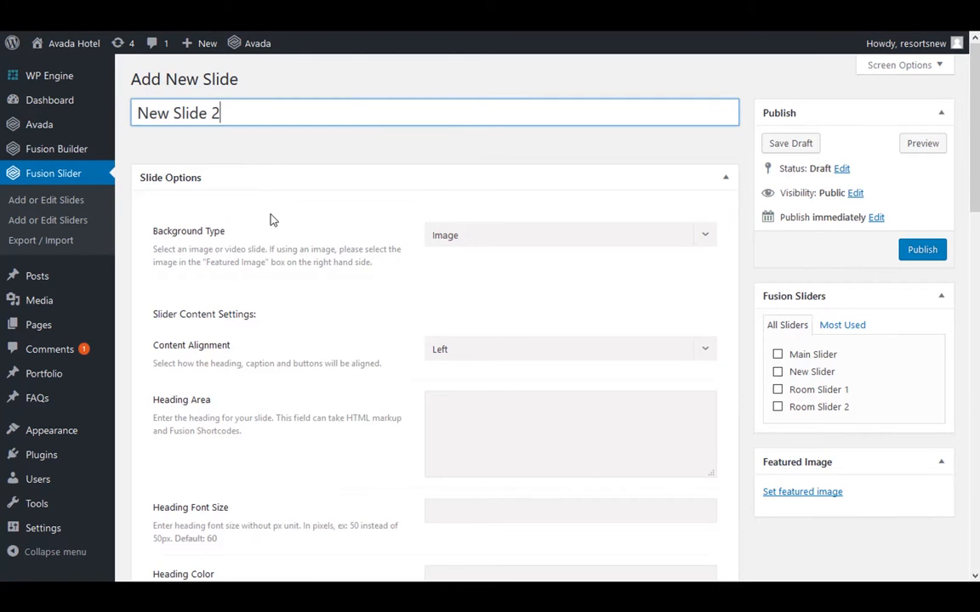
Keep the Image background type, set the content alignment to Center and enter "Test Title" as the slide heading
scroll(271, 220, down, 1)
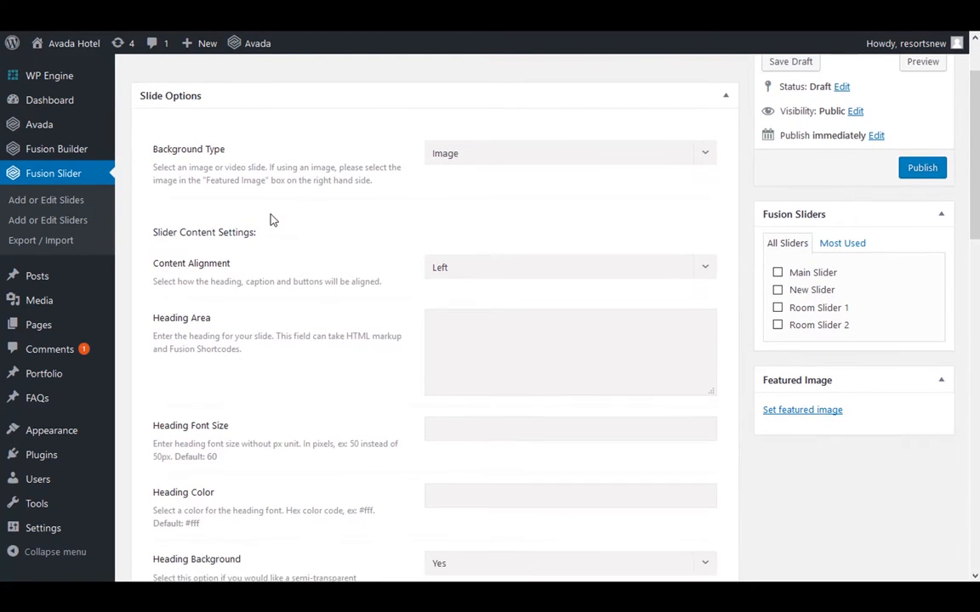
click(464, 154)
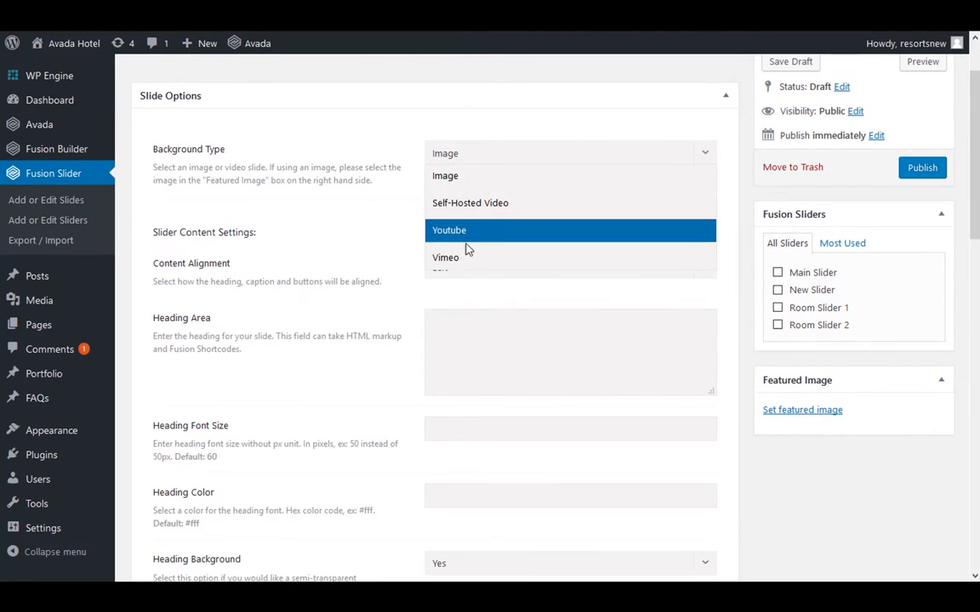
click(361, 257)
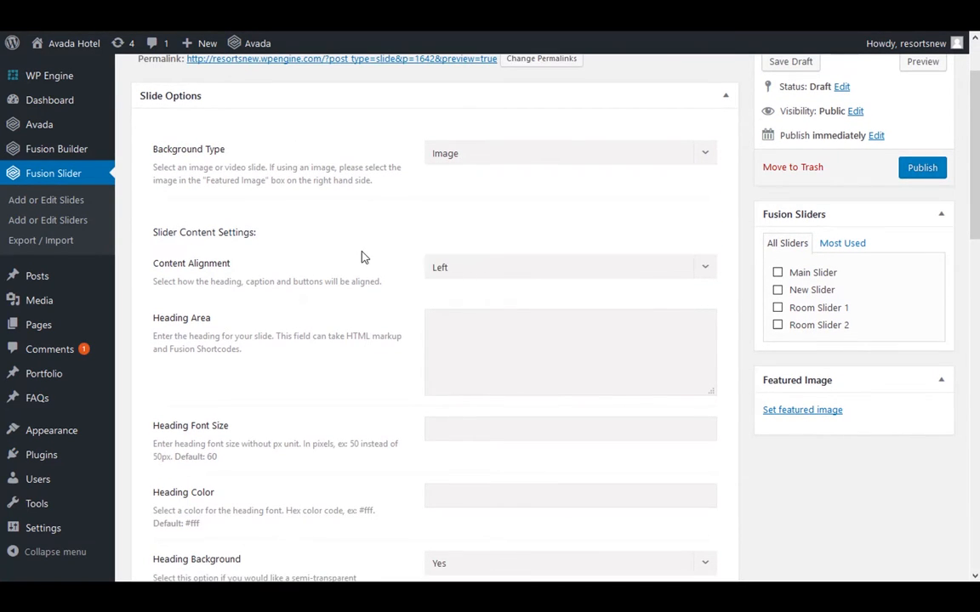
click(455, 269)
click(458, 319)
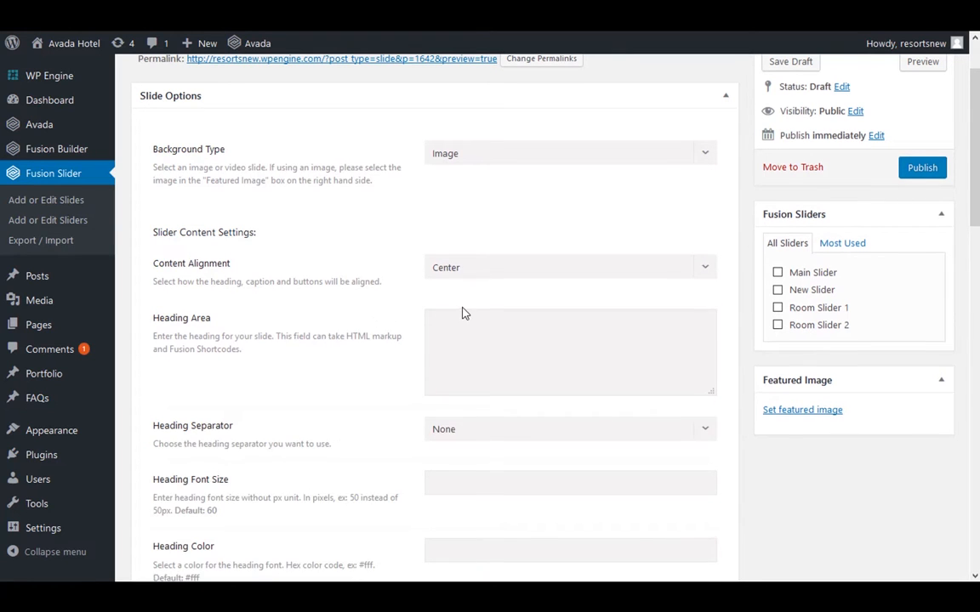
scroll(465, 302, down, 1)
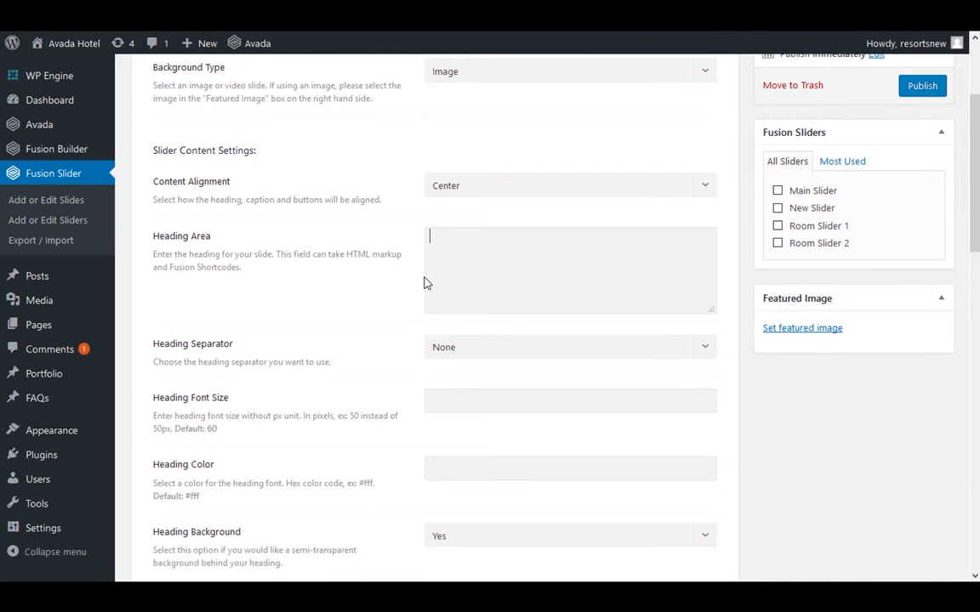
text(st Title)
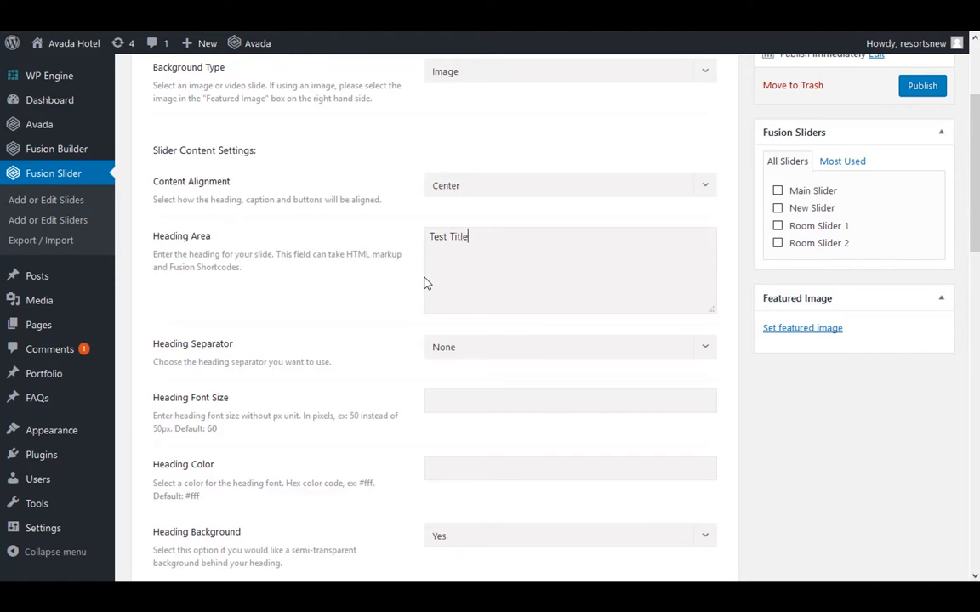
Leave the heading separator at None, set the heading font size to 50px and the heading color to #fff
scroll(405, 292, down, 1)
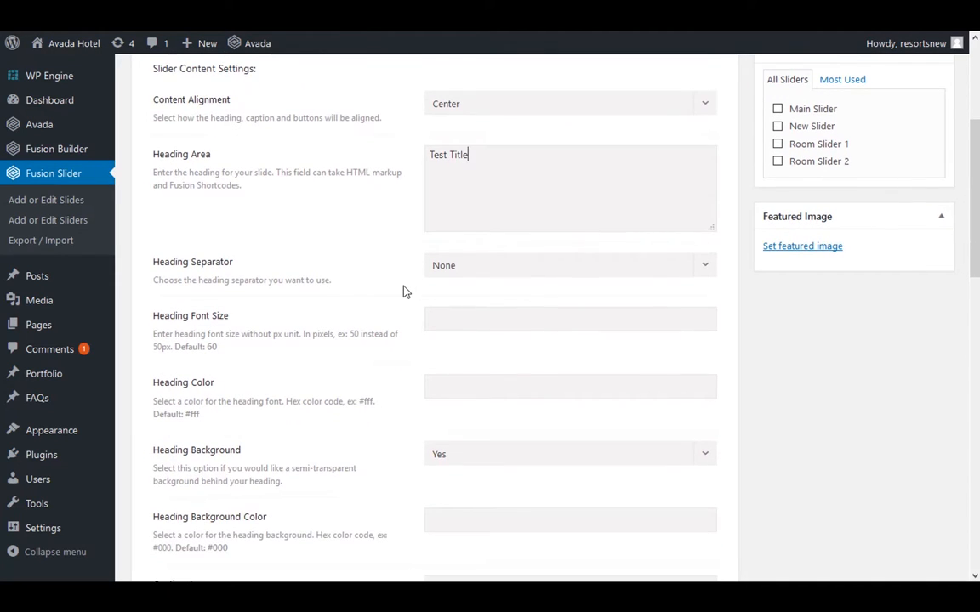
click(468, 274)
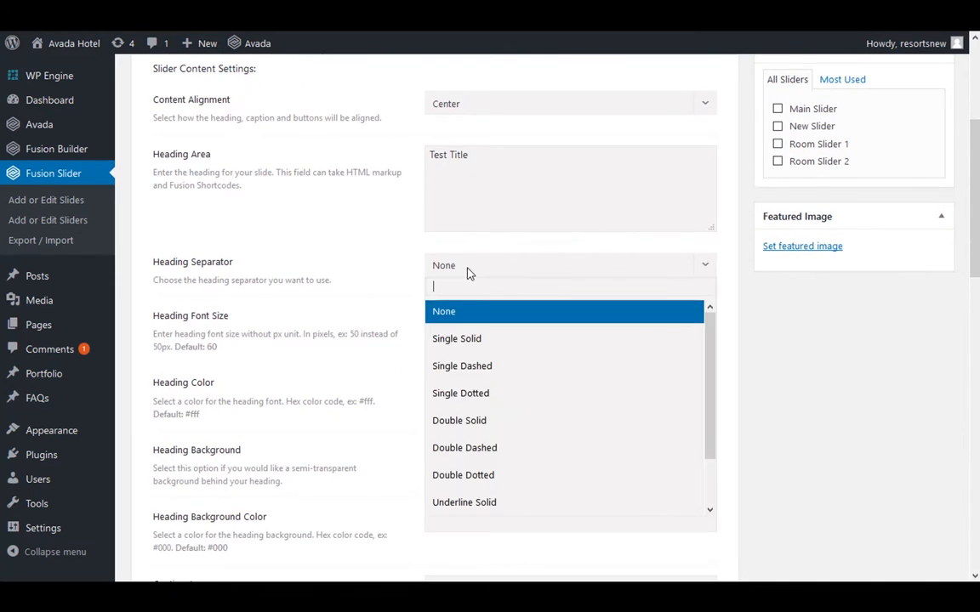
click(407, 287)
scroll(460, 264, down, 1)
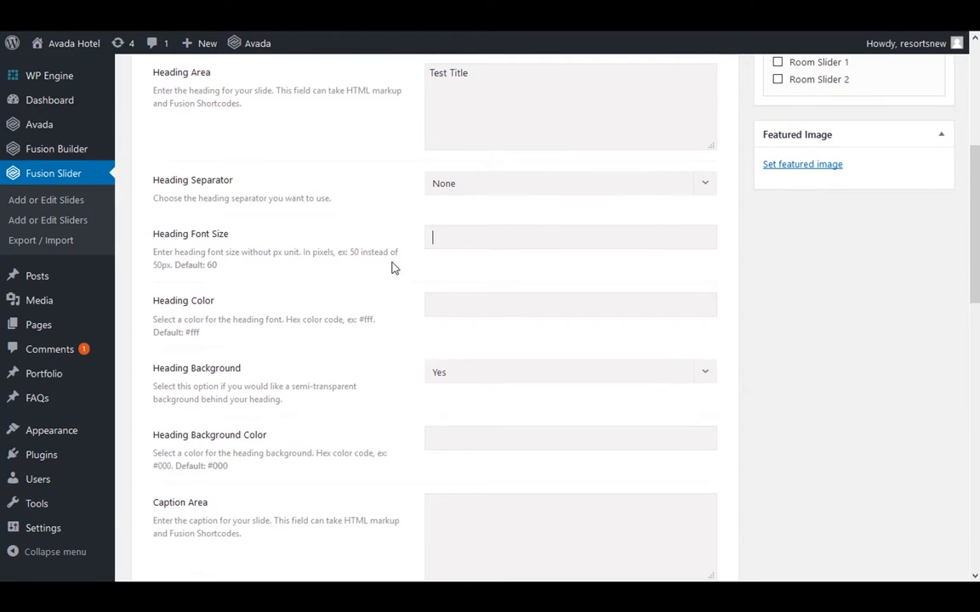
click(549, 243)
text(50px)
click(549, 244)
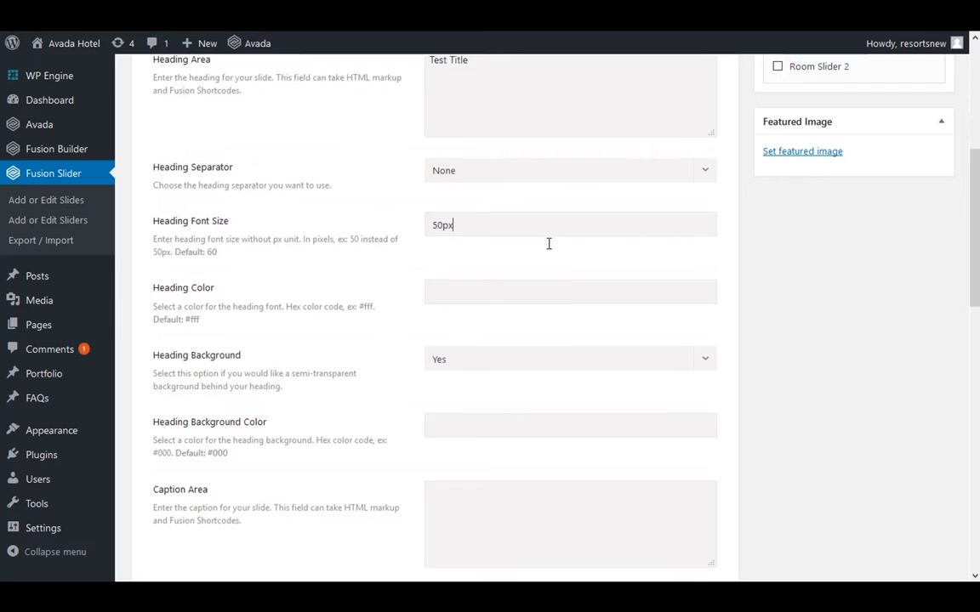
scroll(456, 223, down, 1)
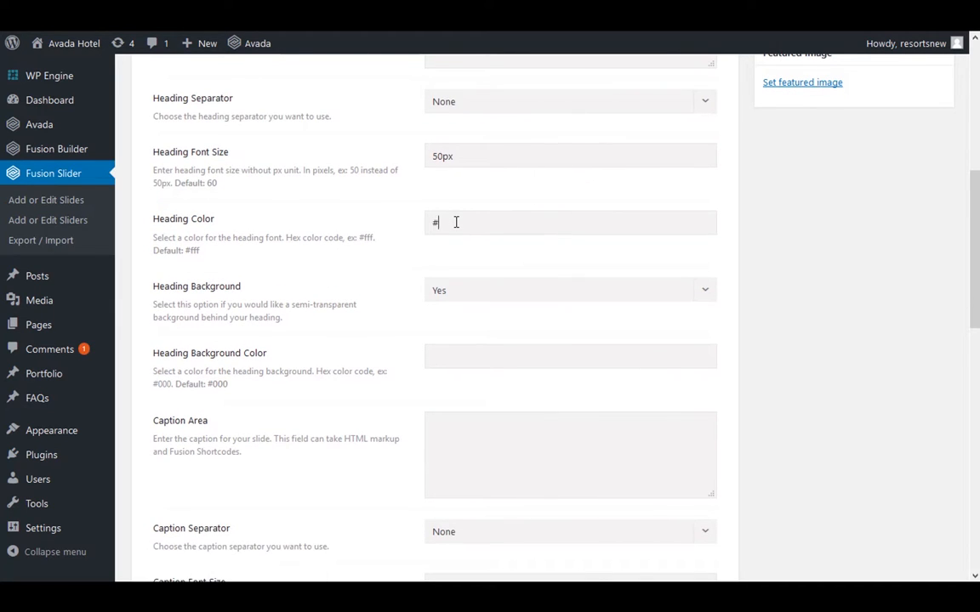
scroll(456, 222, down, 1)
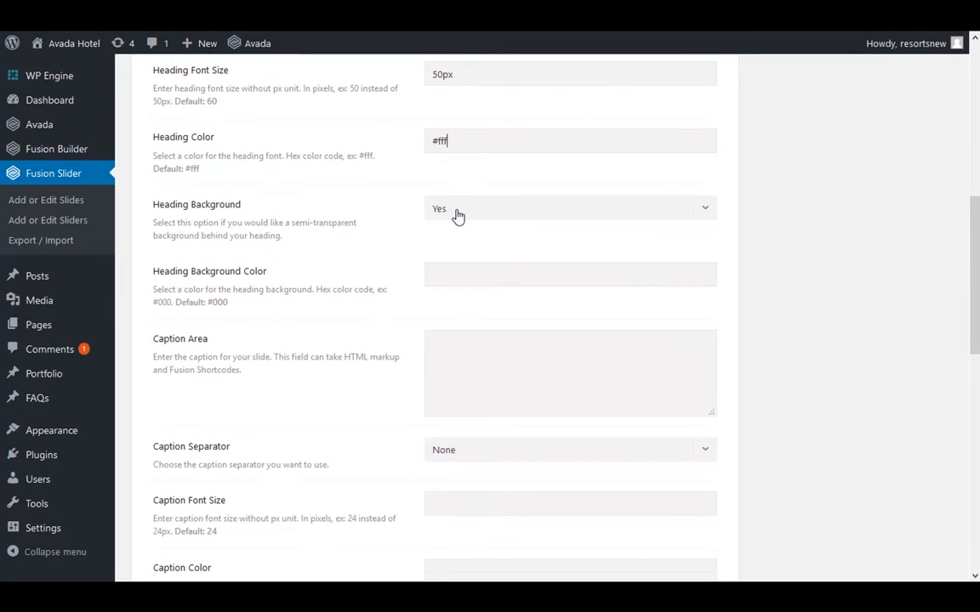
Keep the heading background enabled, set its color to #000 and enter "Caption Area" as the caption text
click(457, 211)
click(457, 210)
scroll(514, 184, down, 1)
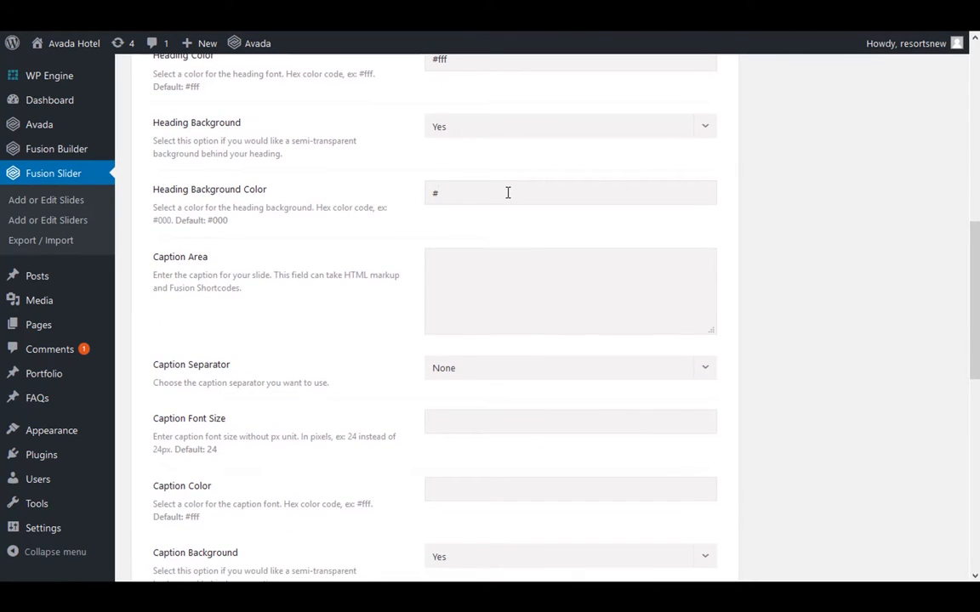
scroll(508, 193, down, 1)
click(513, 188)
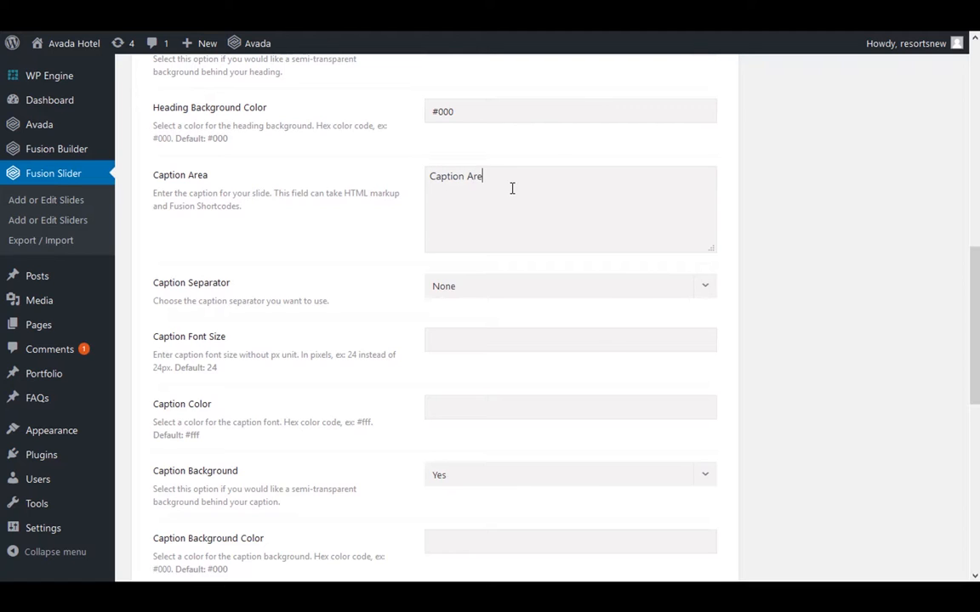
Set the caption font size to 24px, the caption color to #fff and the caption background color to #000
scroll(512, 188, down, 1)
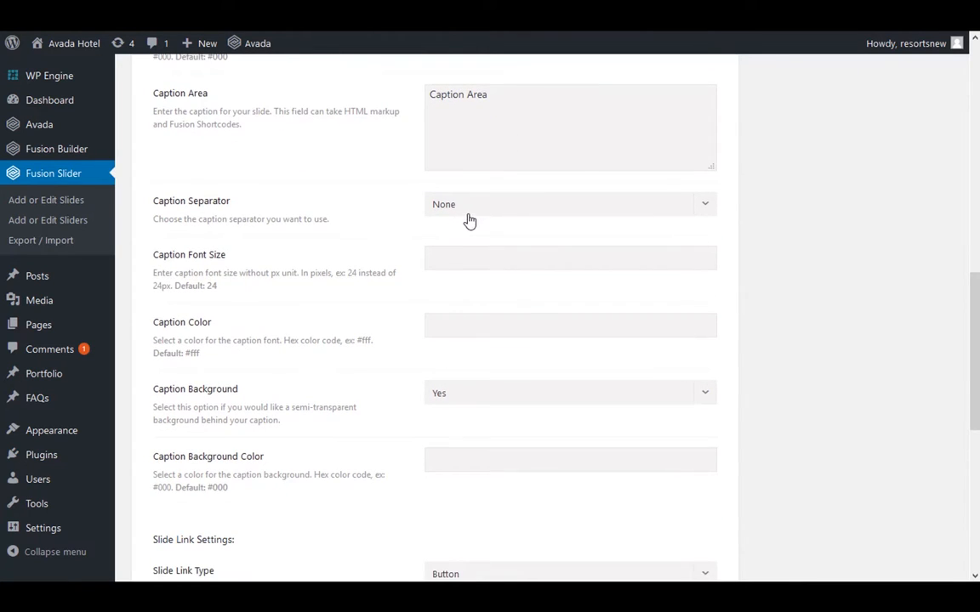
click(455, 262)
scroll(455, 262, down, 1)
click(459, 243)
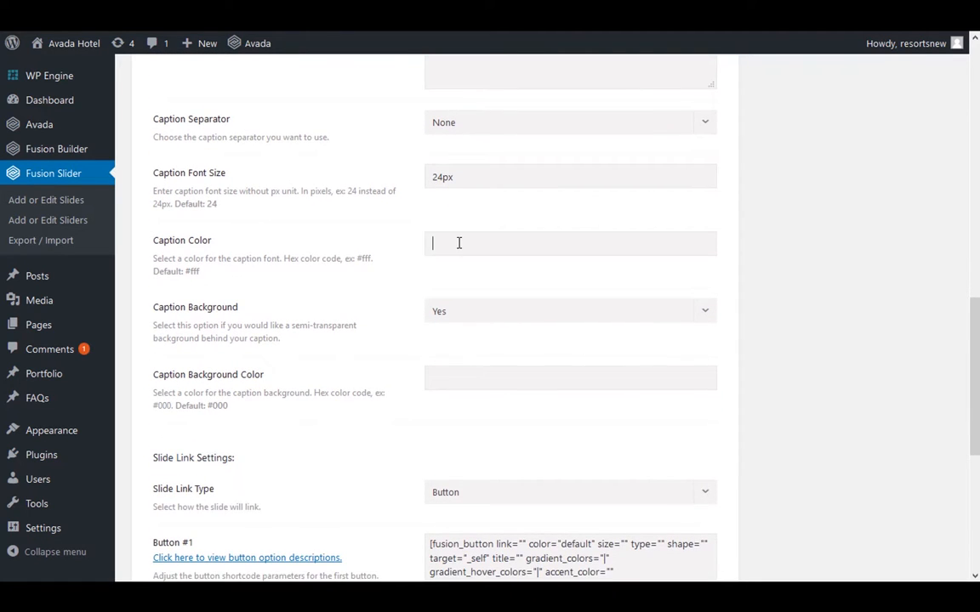
text(#)
click(470, 376)
scroll(472, 375, down, 3)
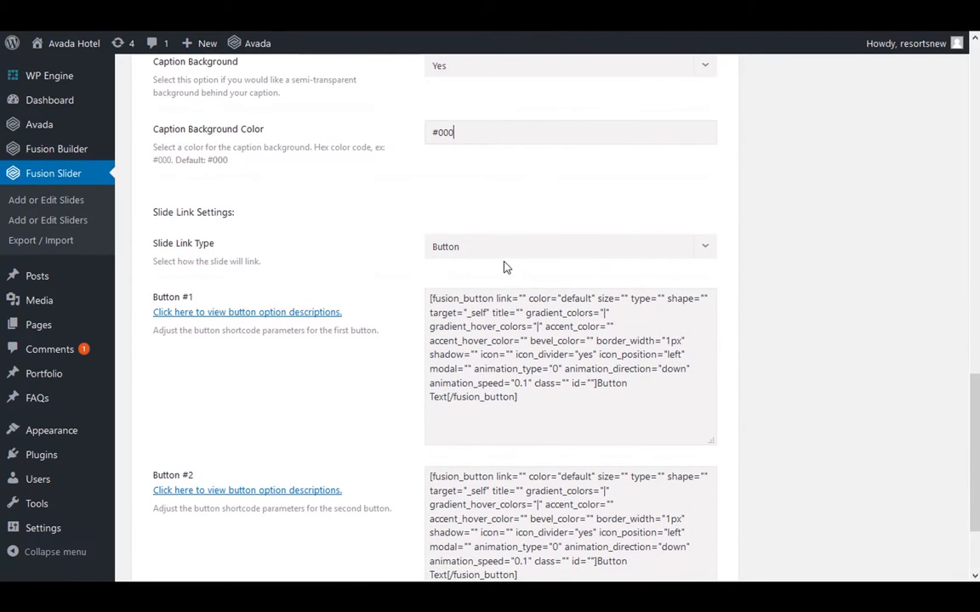
Set the slide link type to Full Slide and assign the slide to New Slider
click(504, 248)
click(504, 296)
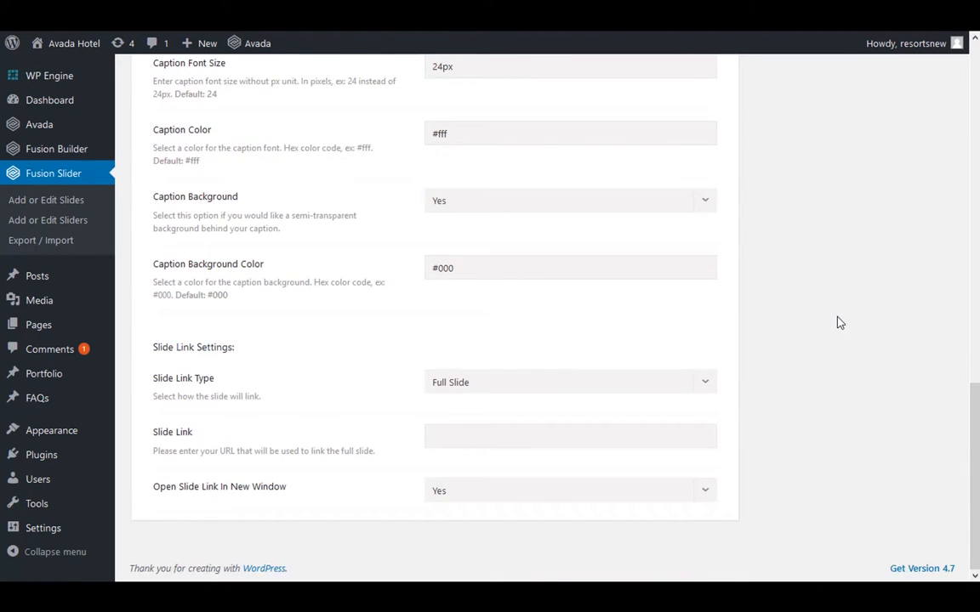
scroll(853, 321, up, 10)
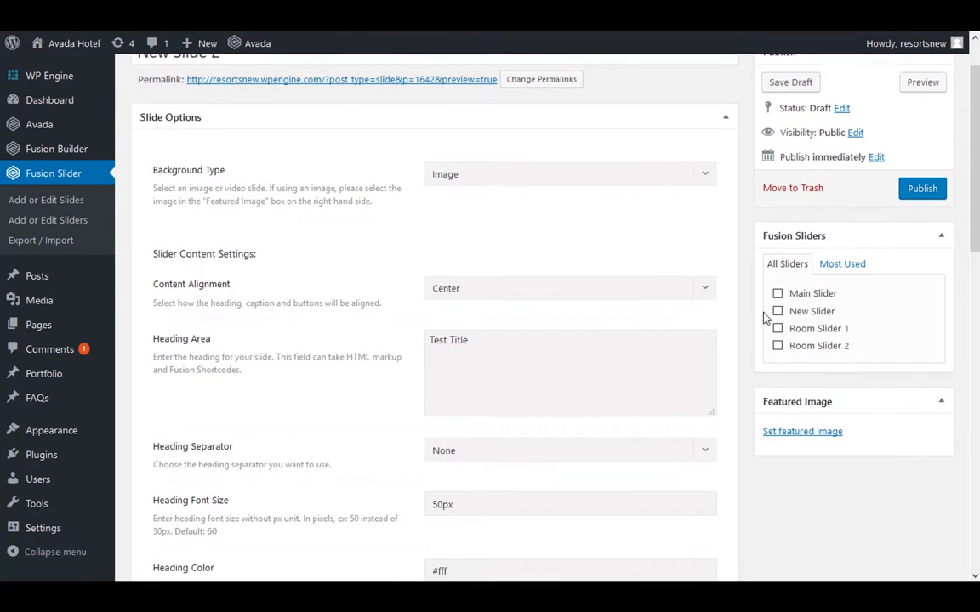
scroll(765, 318, down, 1)
click(778, 261)
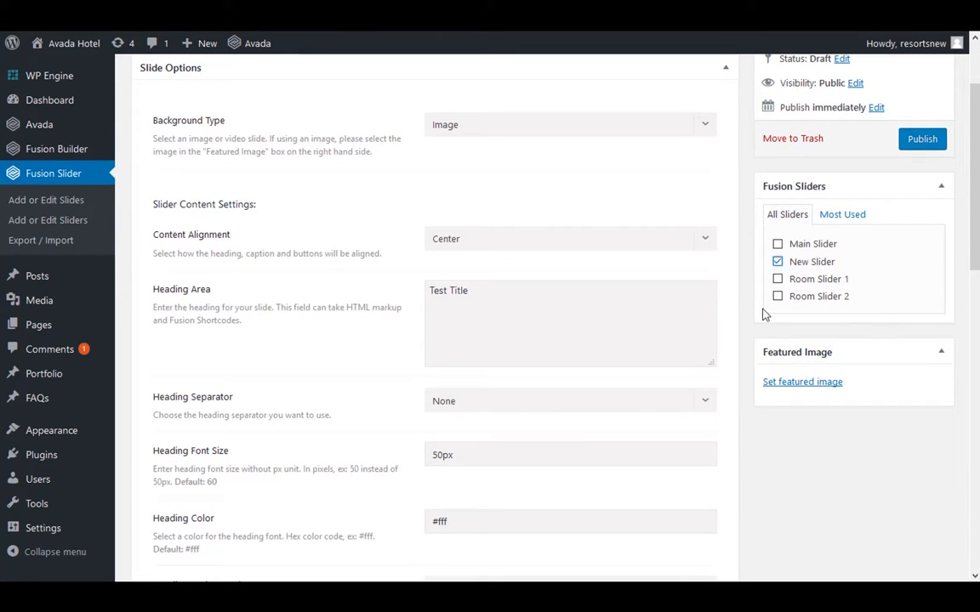
Set the misty forest picture from the media library as the slide's featured image and publish the slide
click(774, 384)
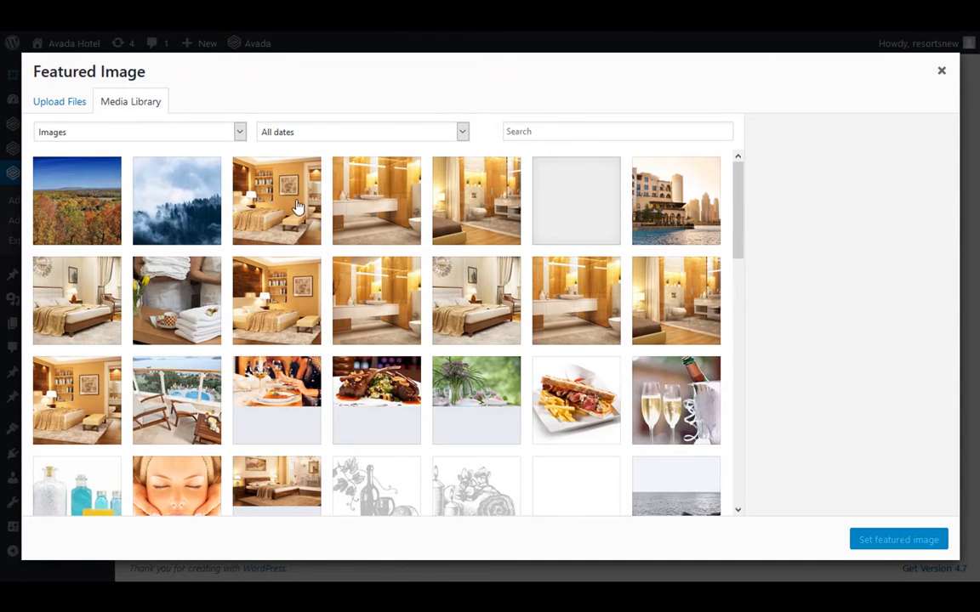
click(197, 206)
click(890, 543)
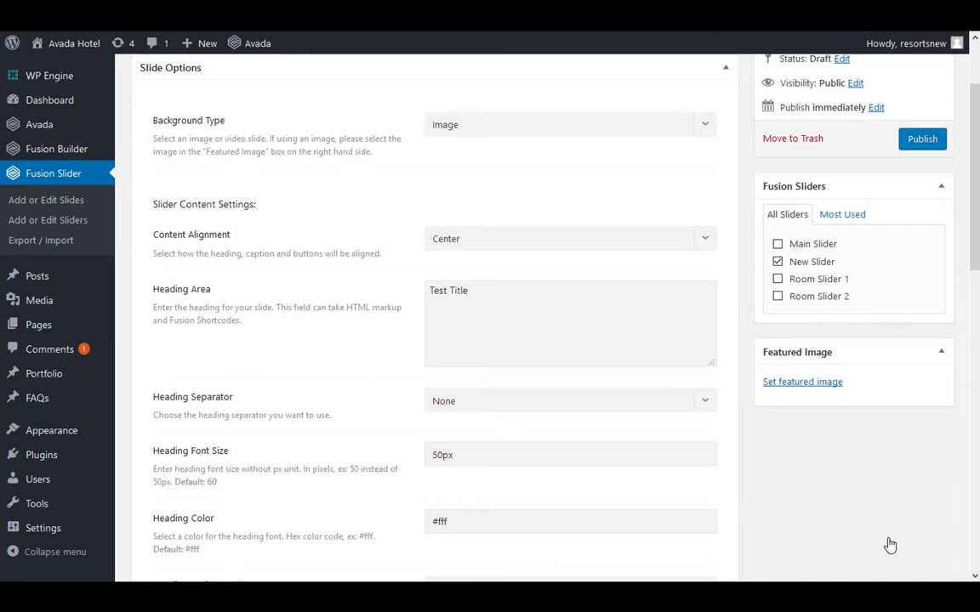
scroll(940, 426, up, 3)
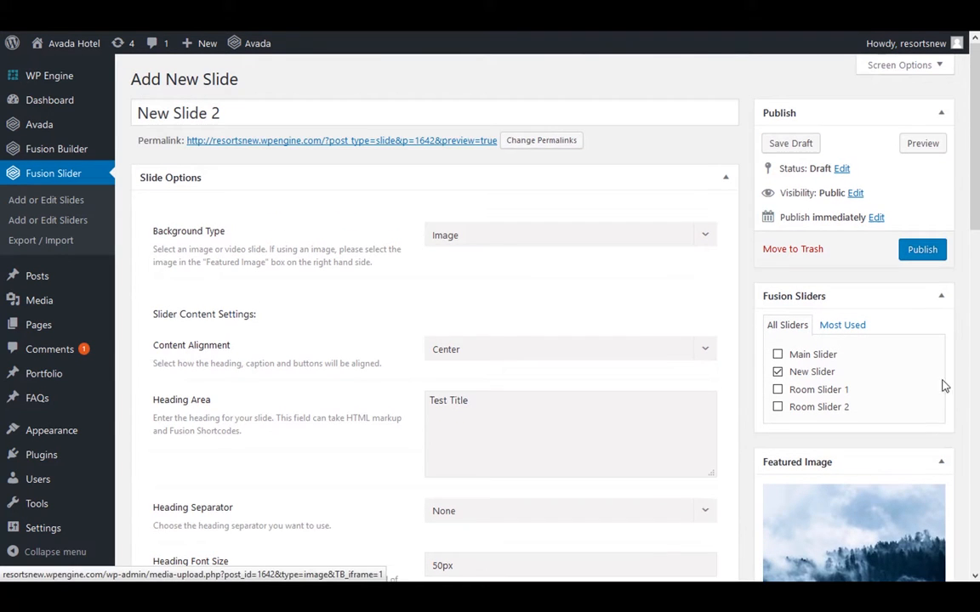
click(933, 255)
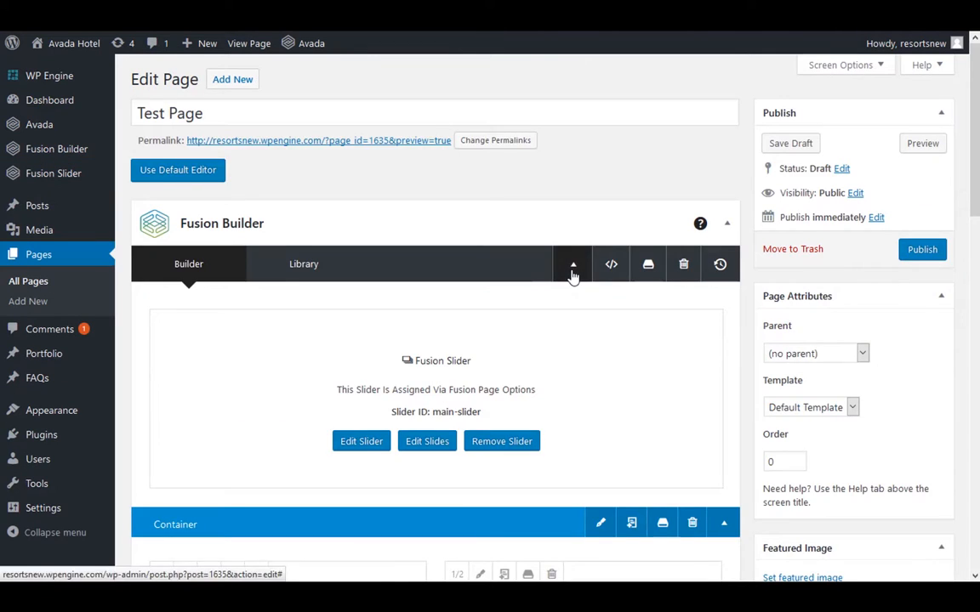
Return to the Test Page editor, select New Slider as the Fusion Slider in Fusion Page Options and preview the page
scroll(574, 274, down, 1)
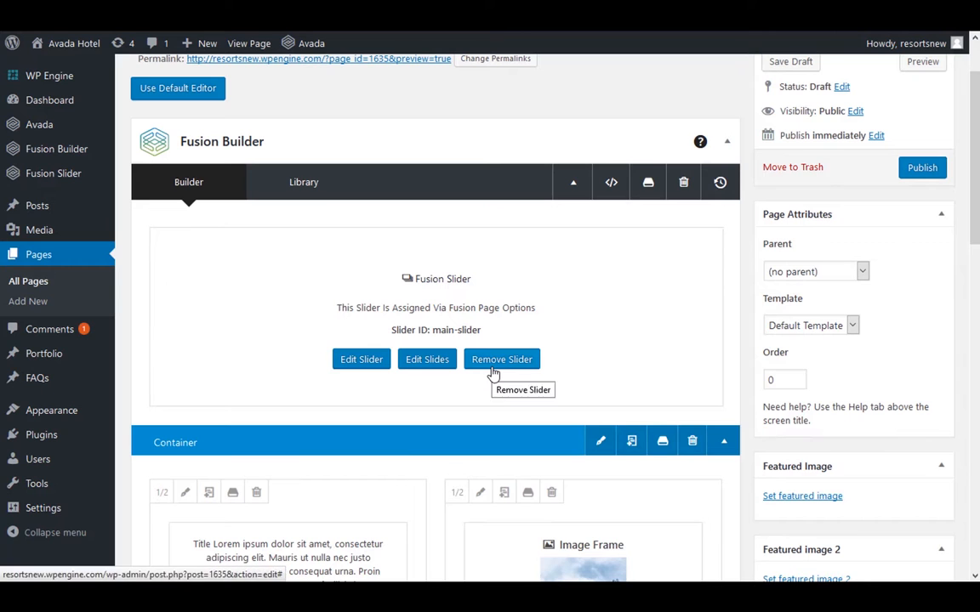
scroll(621, 372, down, 5)
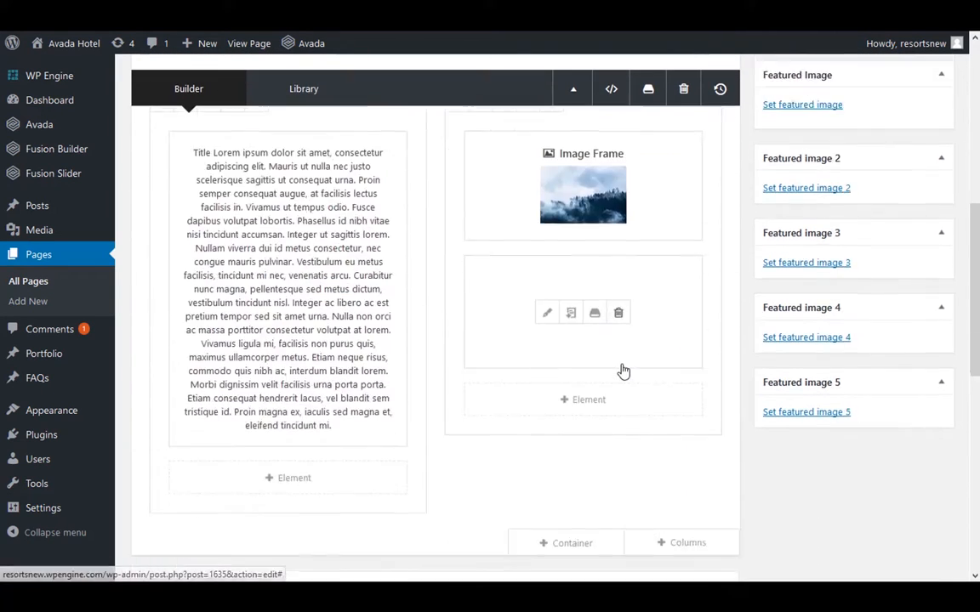
scroll(621, 372, down, 5)
scroll(613, 356, up, 1)
click(522, 262)
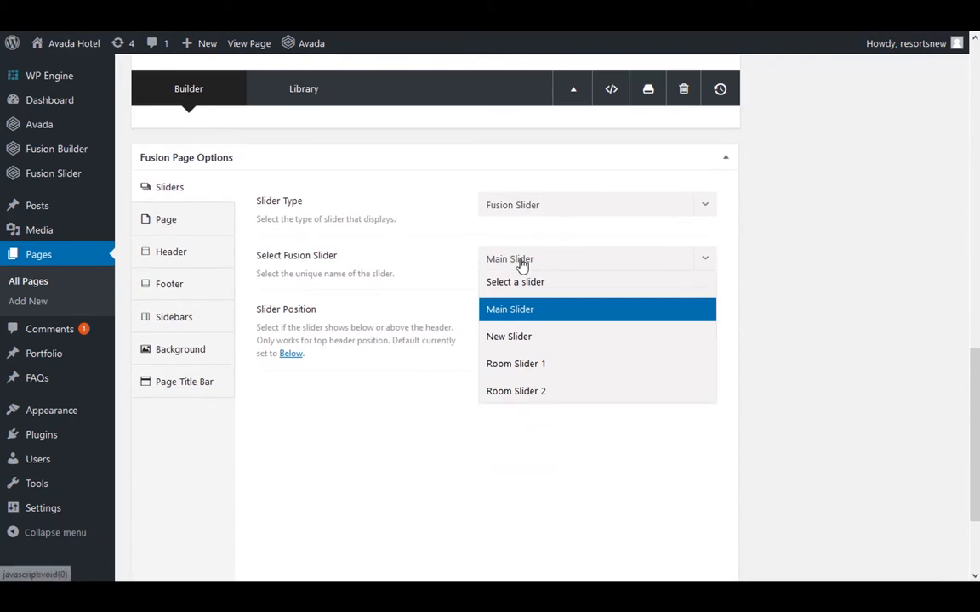
click(513, 340)
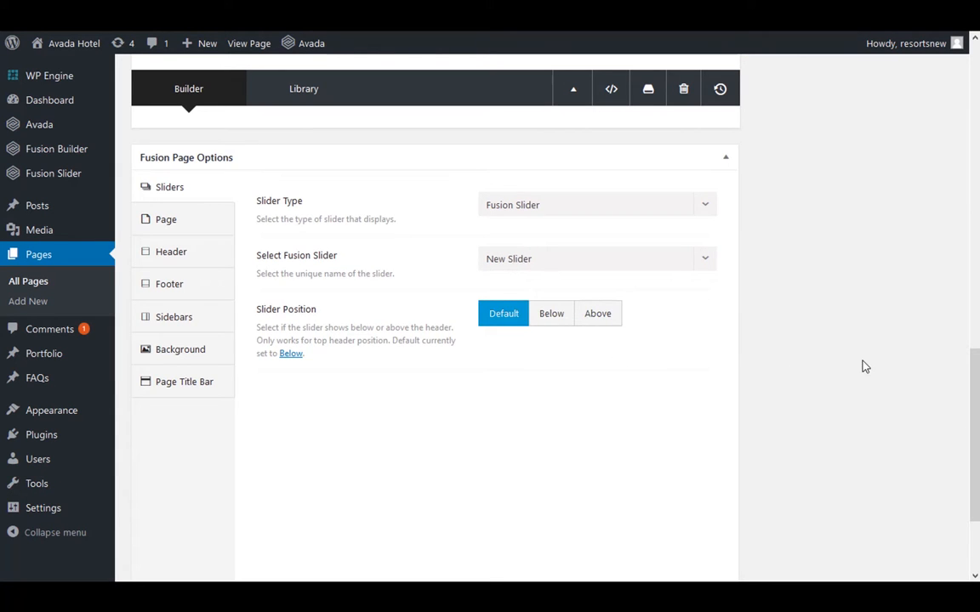
scroll(865, 367, up, 10)
click(917, 107)
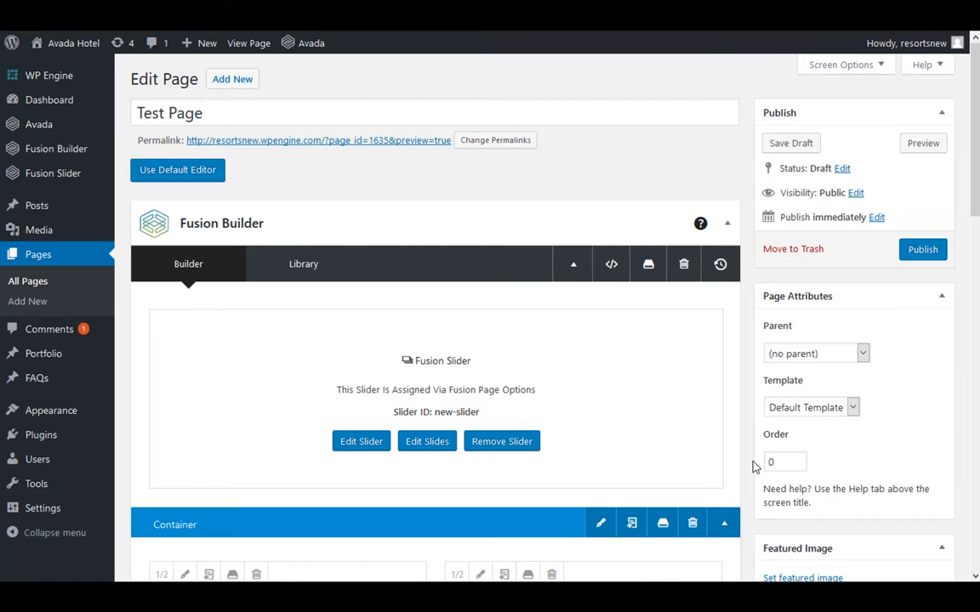
Go to adding new plugins and search the plugin directory for "mobile call now"
click(43, 437)
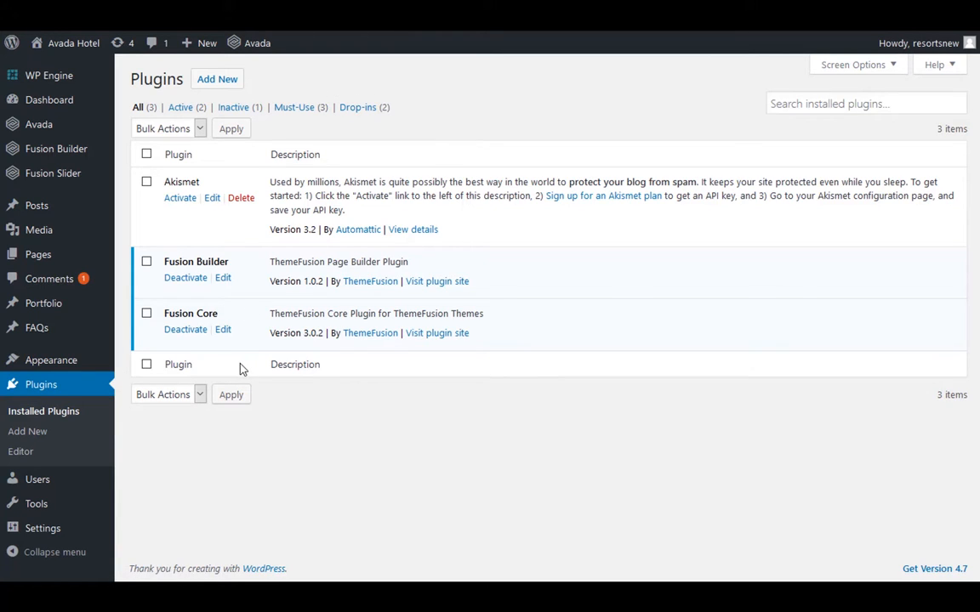
click(230, 81)
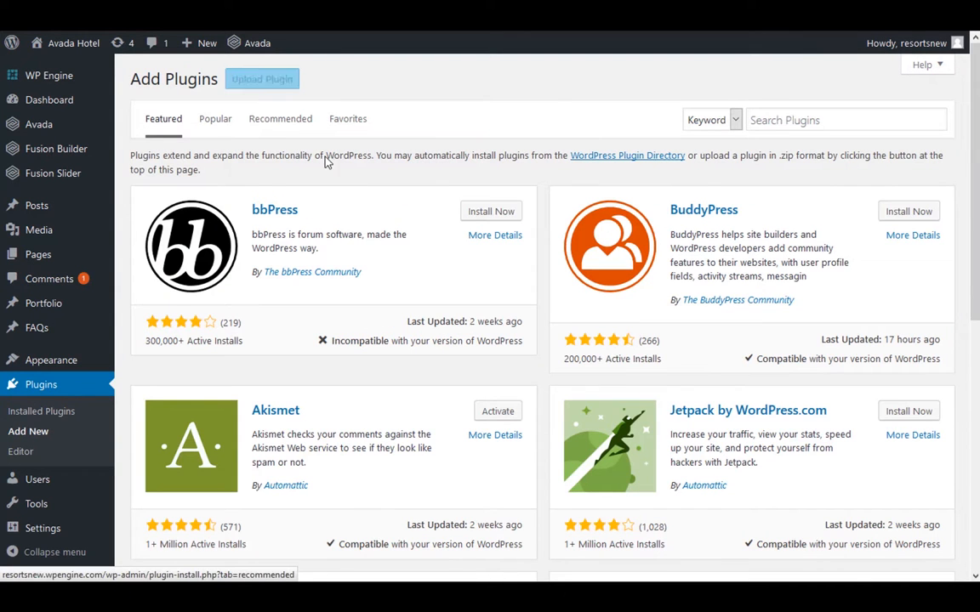
click(778, 121)
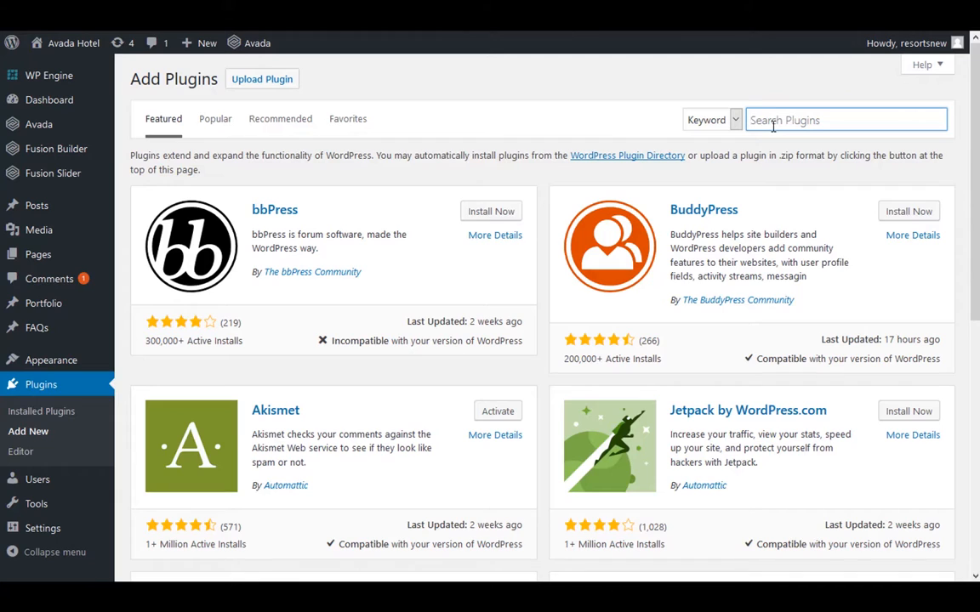
text(mc)
text(bile call now)
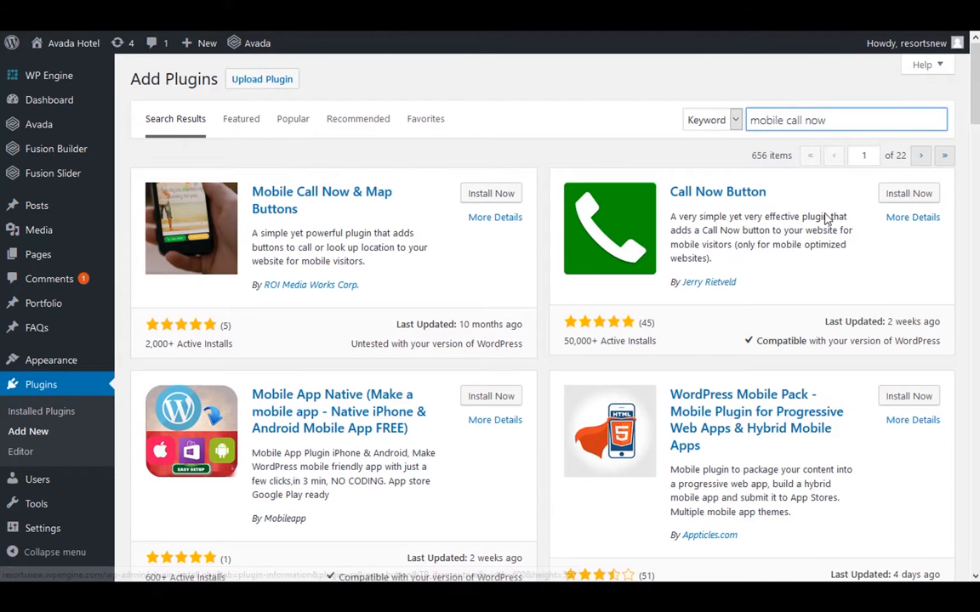
Review the Call Now Button plugin's description and screenshots and install the plugin
click(704, 202)
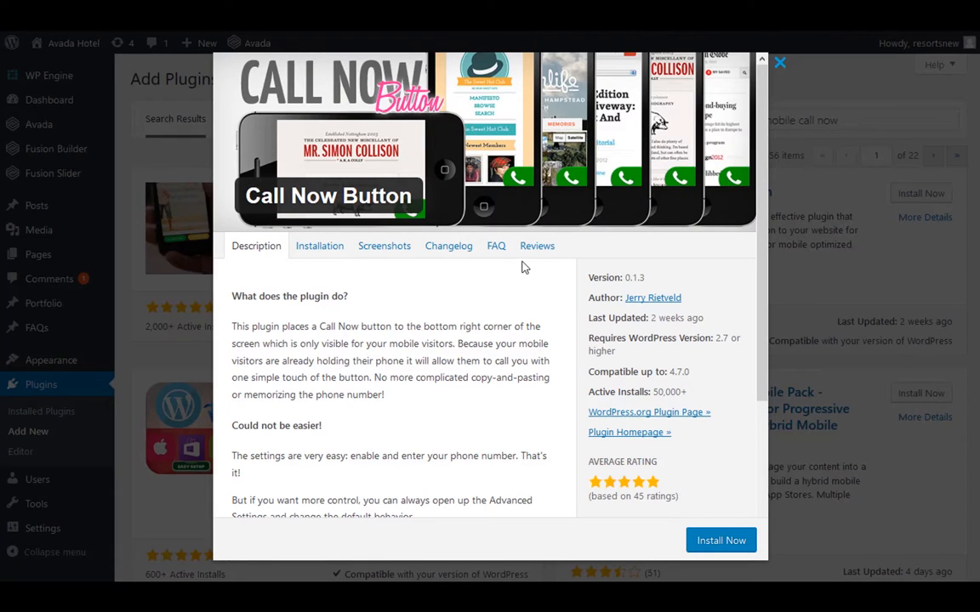
scroll(524, 267, down, 2)
scroll(527, 253, up, 2)
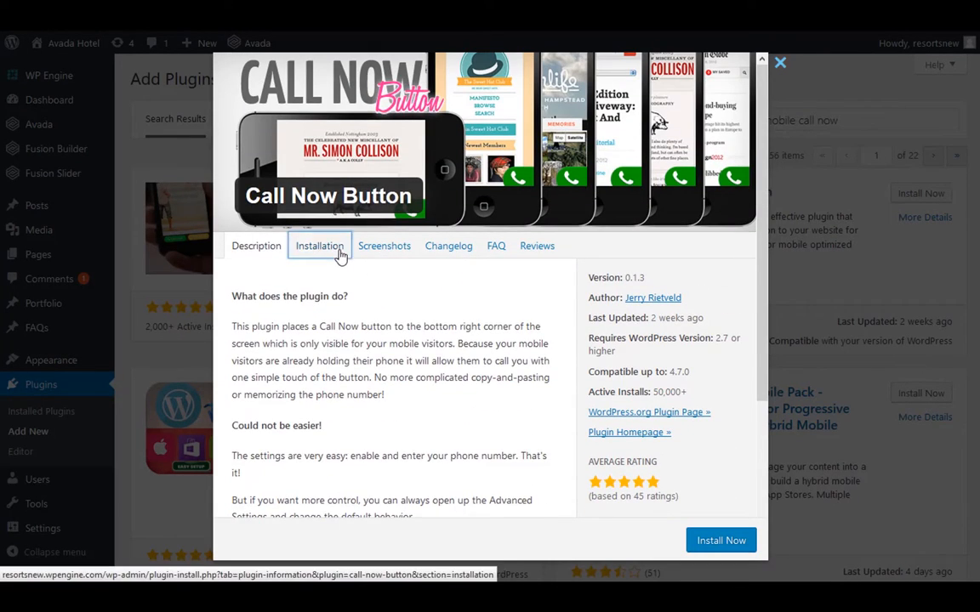
click(340, 253)
click(380, 248)
scroll(429, 287, down, 6)
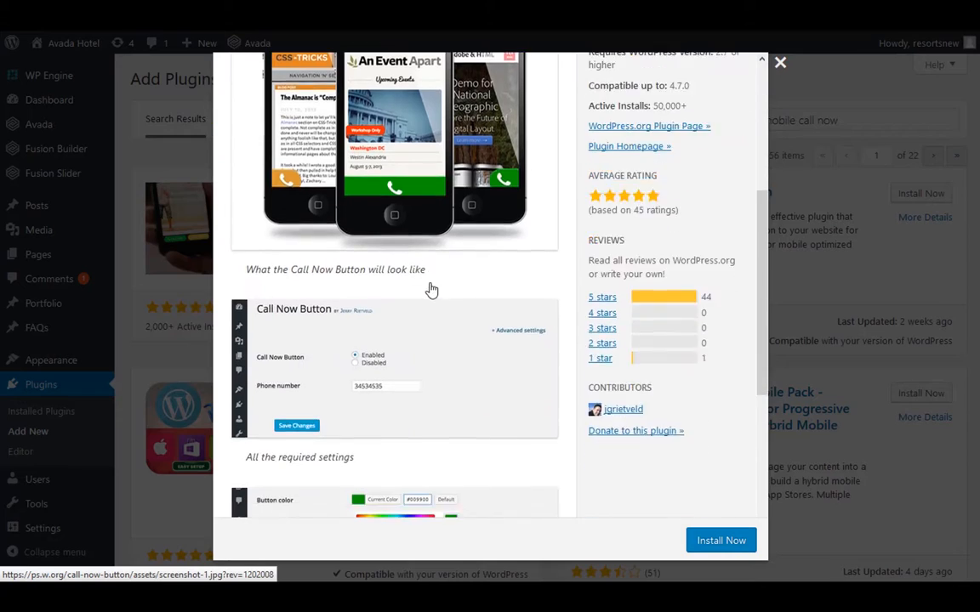
scroll(429, 286, up, 6)
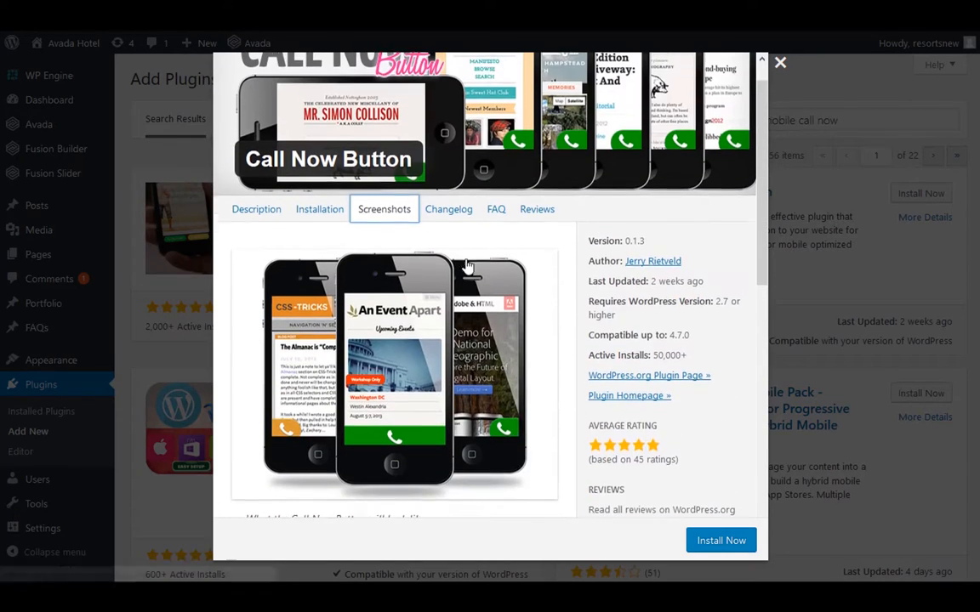
click(701, 544)
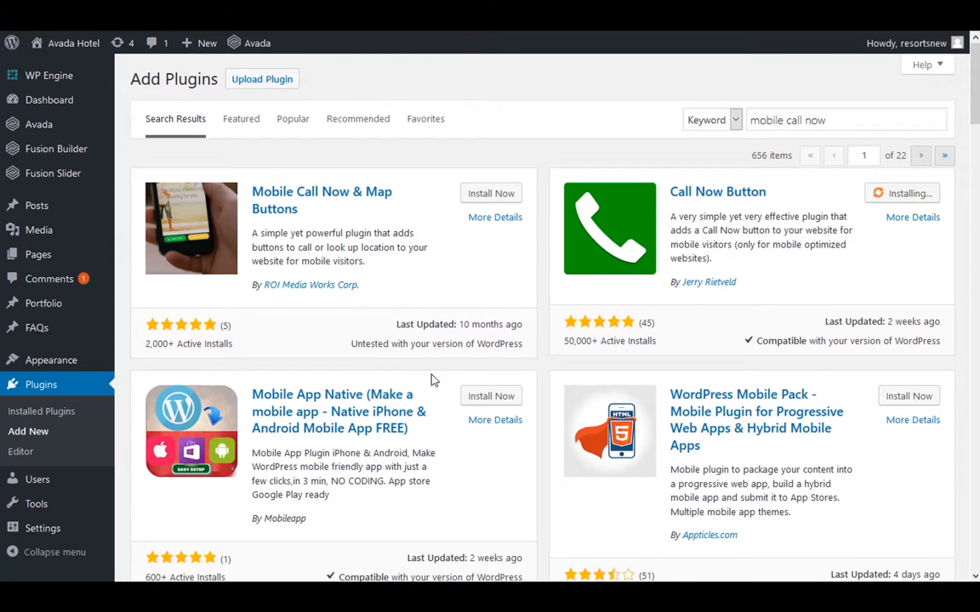
click(259, 80)
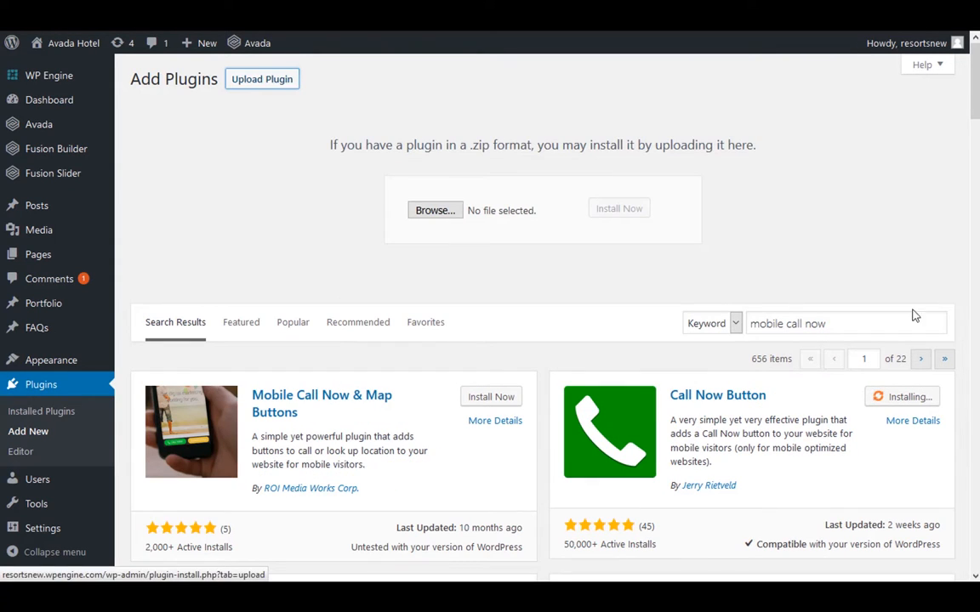
click(918, 251)
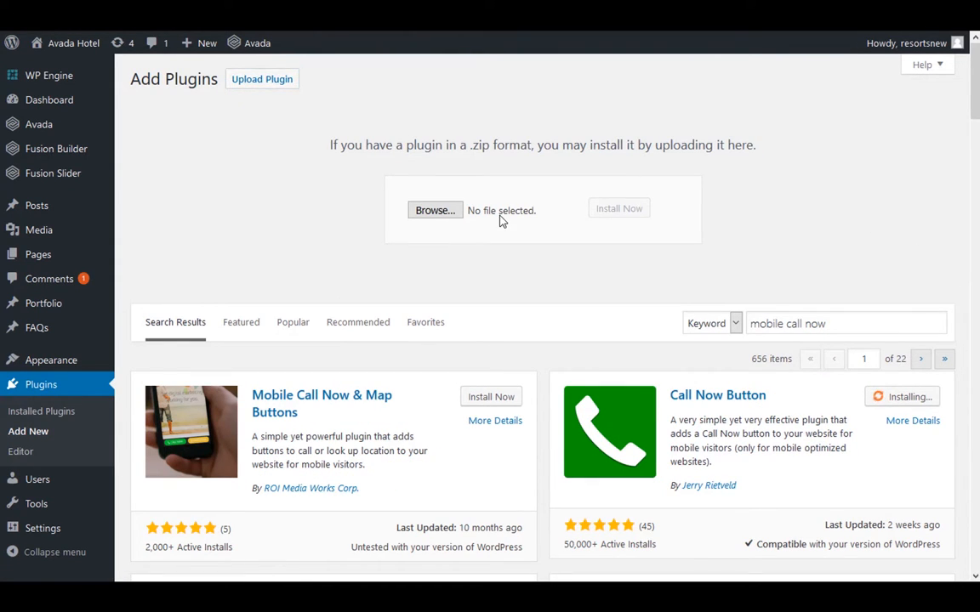
click(438, 211)
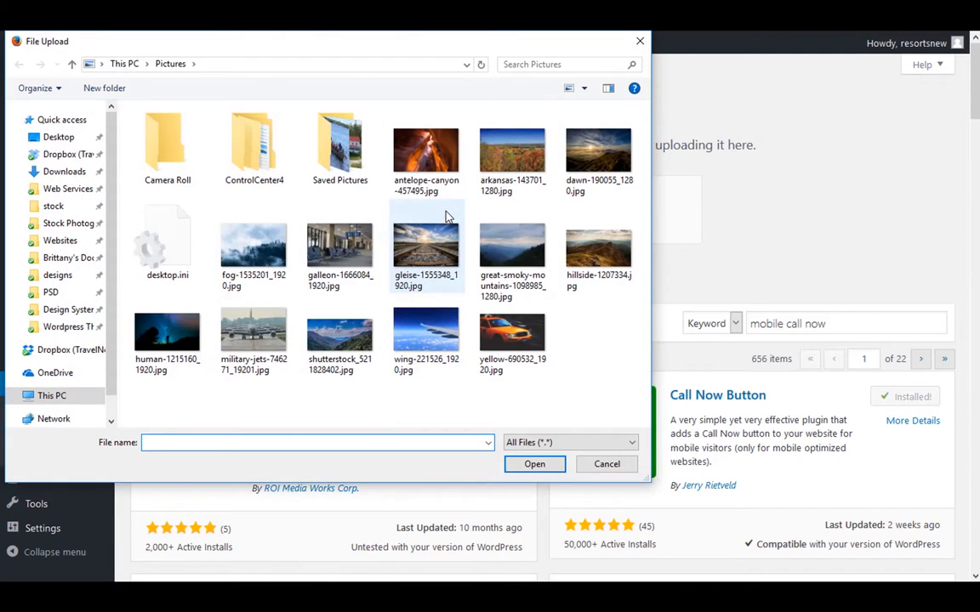
click(606, 464)
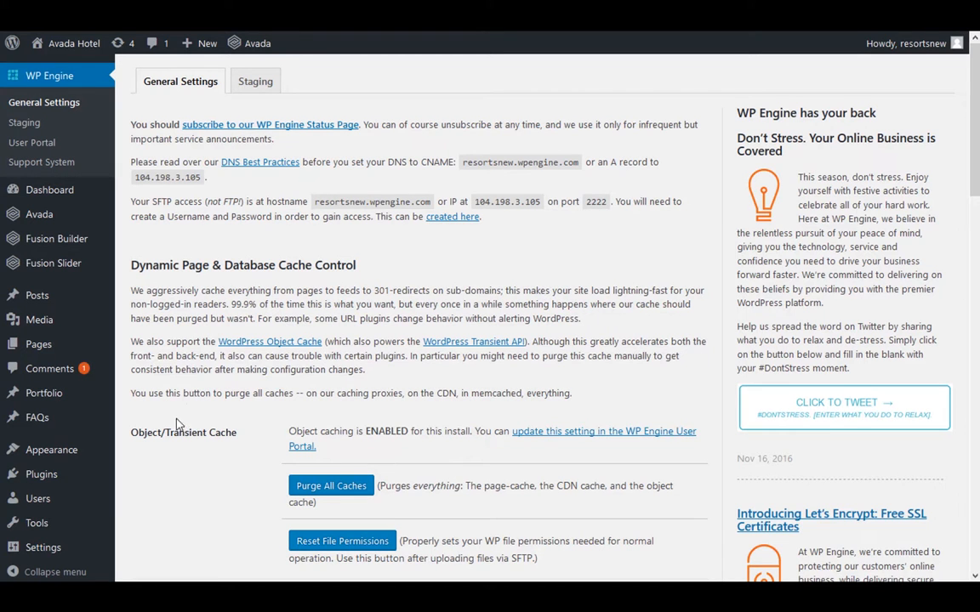
Create a new blog post from the posts list and title it "New Post"
mouse_move(28, 304)
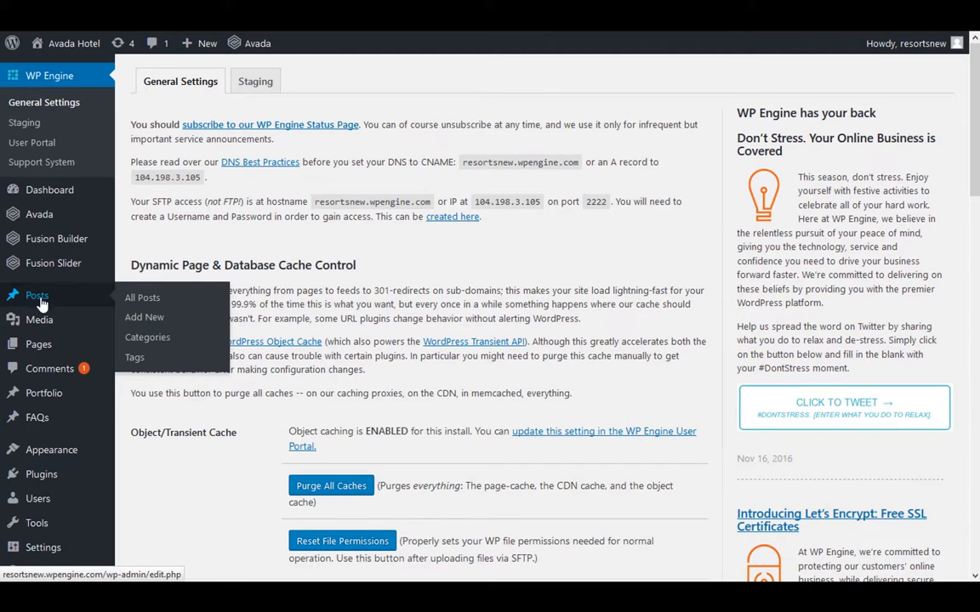
click(135, 301)
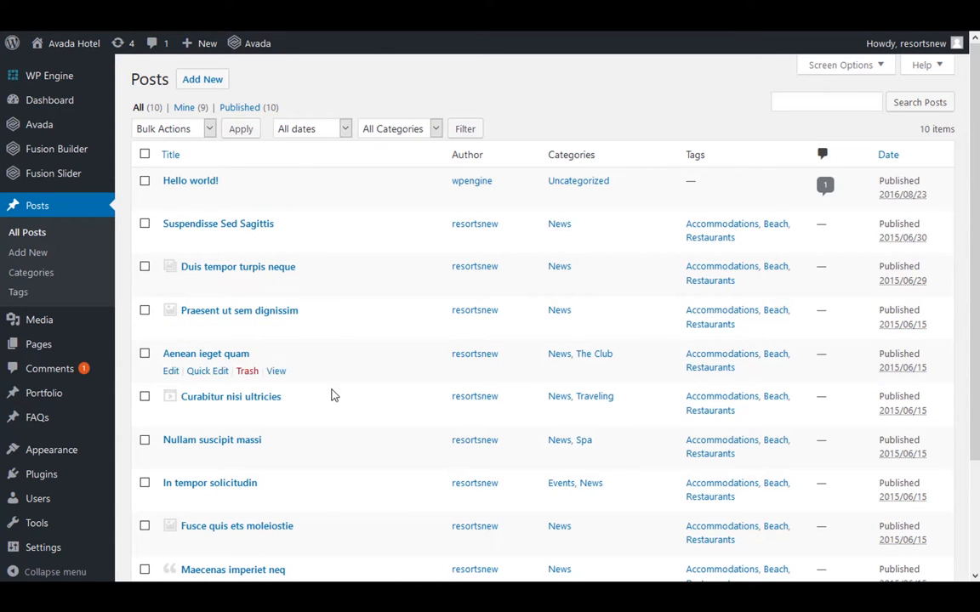
click(204, 80)
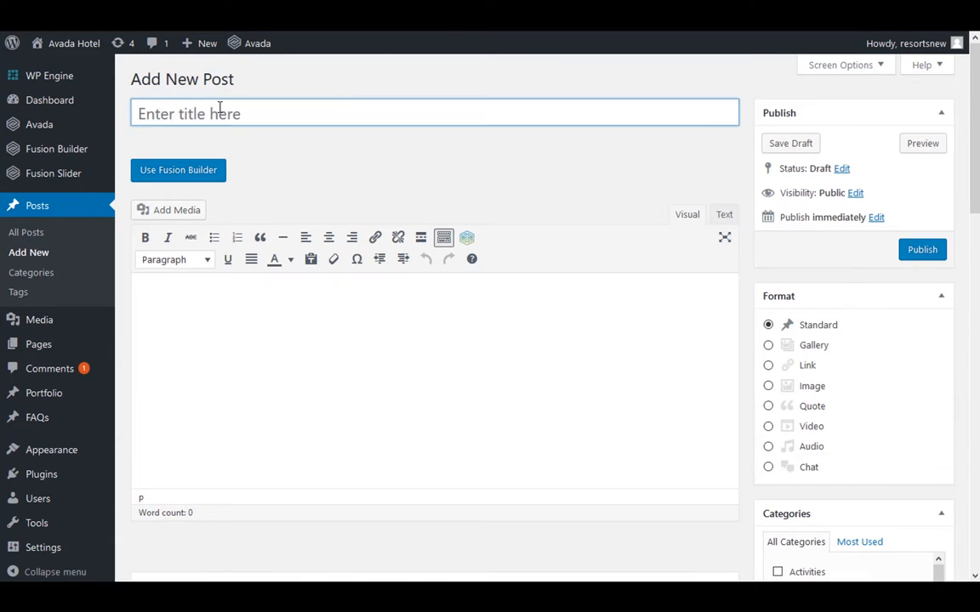
click(222, 107)
text(New Po)
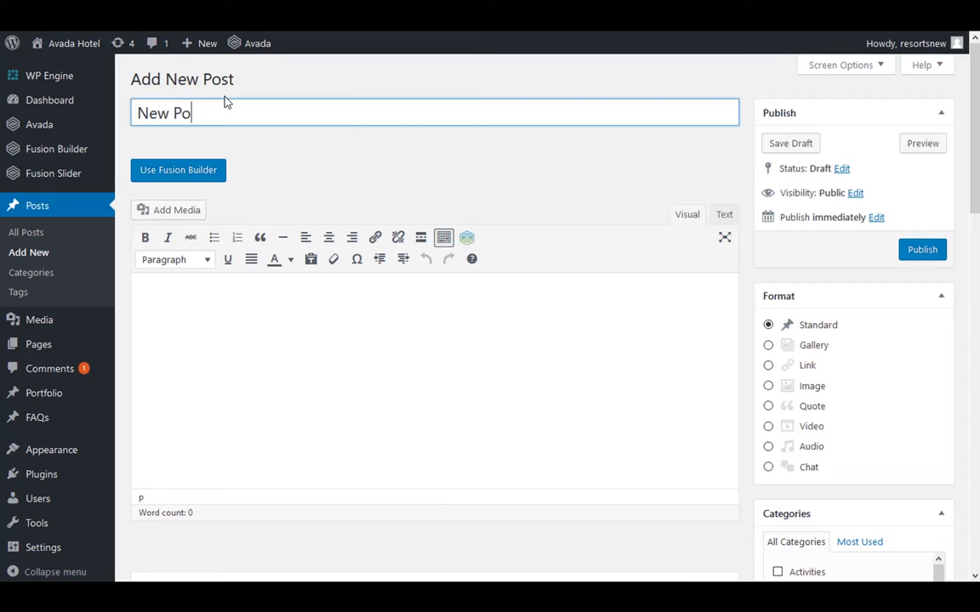
text(st)
Switch the post to Fusion Builder and back to the default editor, and paste the copied lorem ipsum paragraph into the body
click(194, 167)
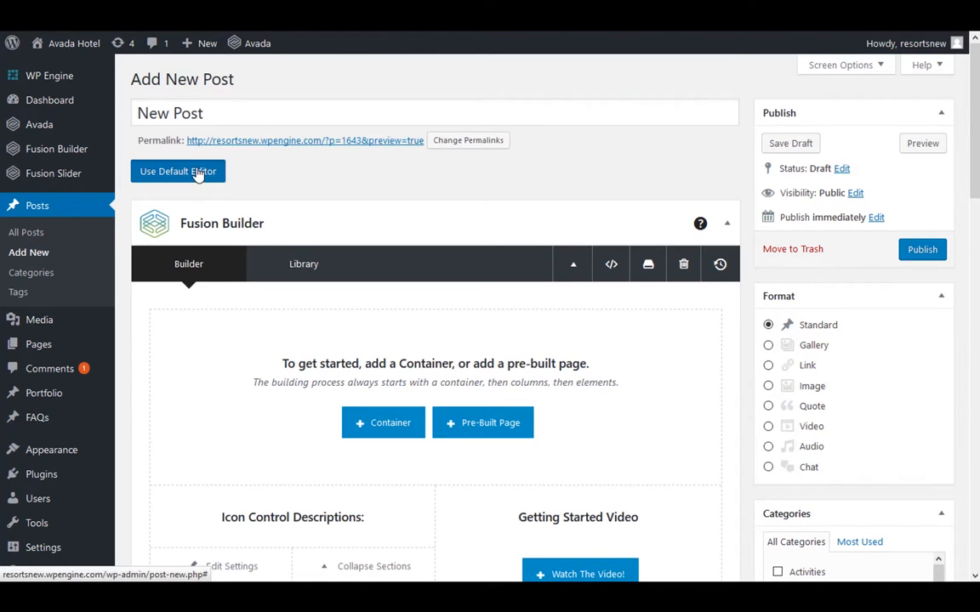
click(204, 169)
right_click(263, 302)
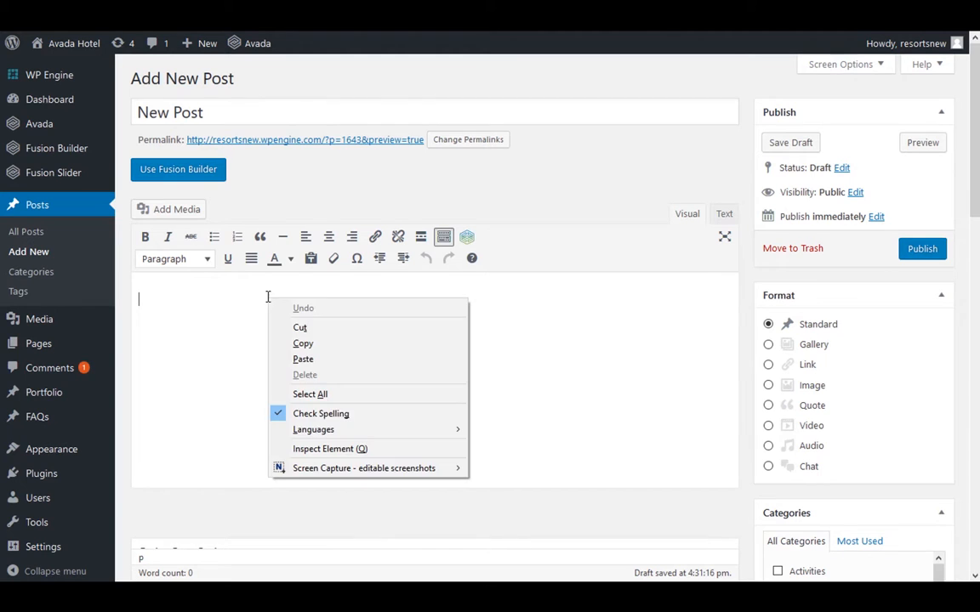
click(322, 359)
scroll(323, 359, down, 3)
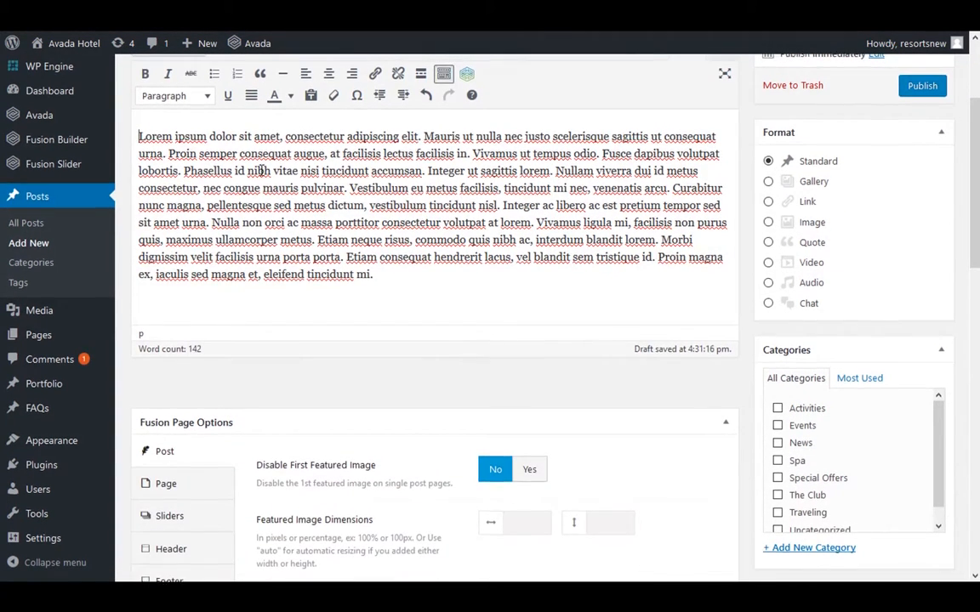
Insert the misty forest picture fog-1535201_1920.jpg from the media library at the start of the post text
scroll(255, 187, up, 3)
click(181, 211)
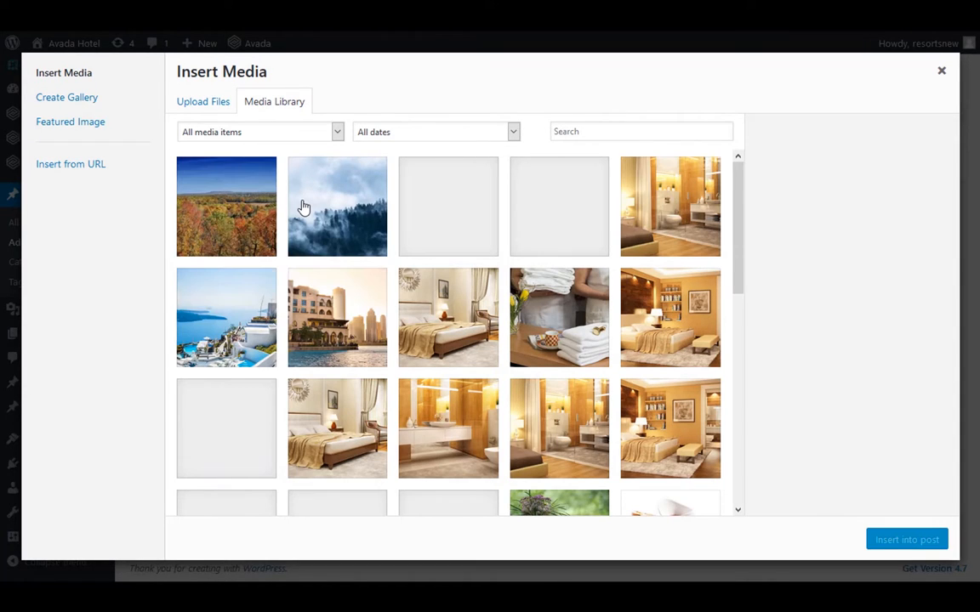
click(302, 210)
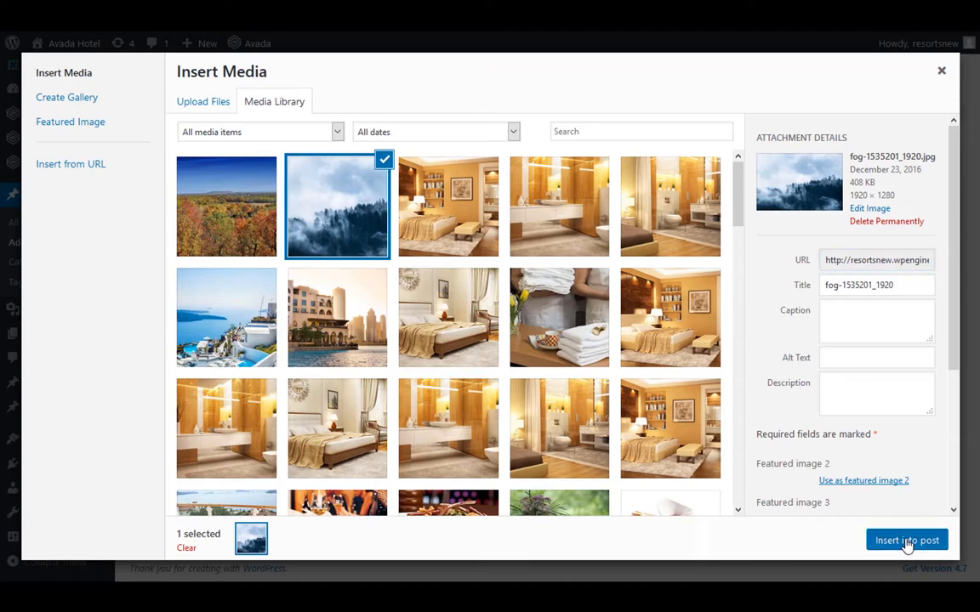
click(904, 540)
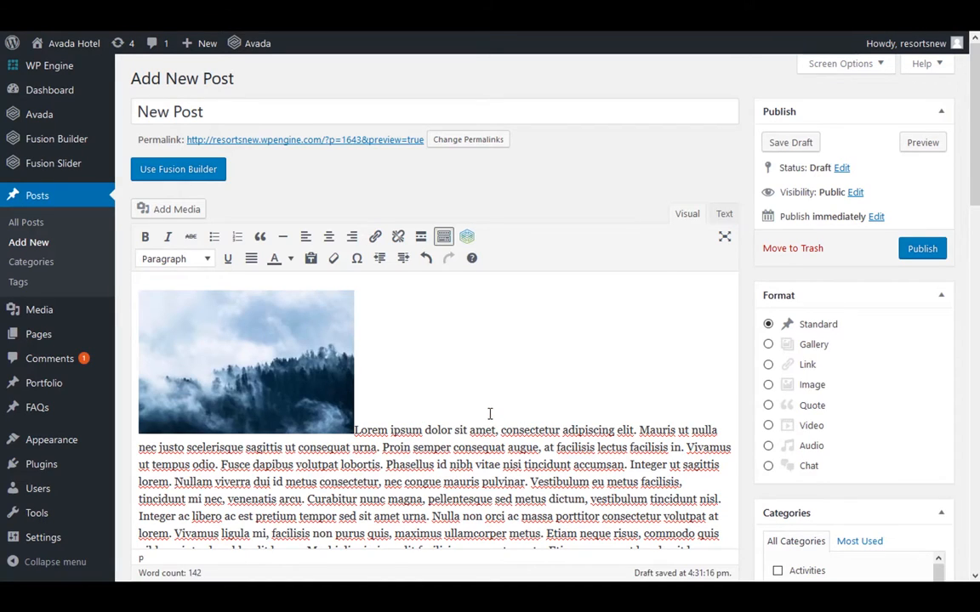
Assign the post to the Events and The Club categories
scroll(490, 411, down, 3)
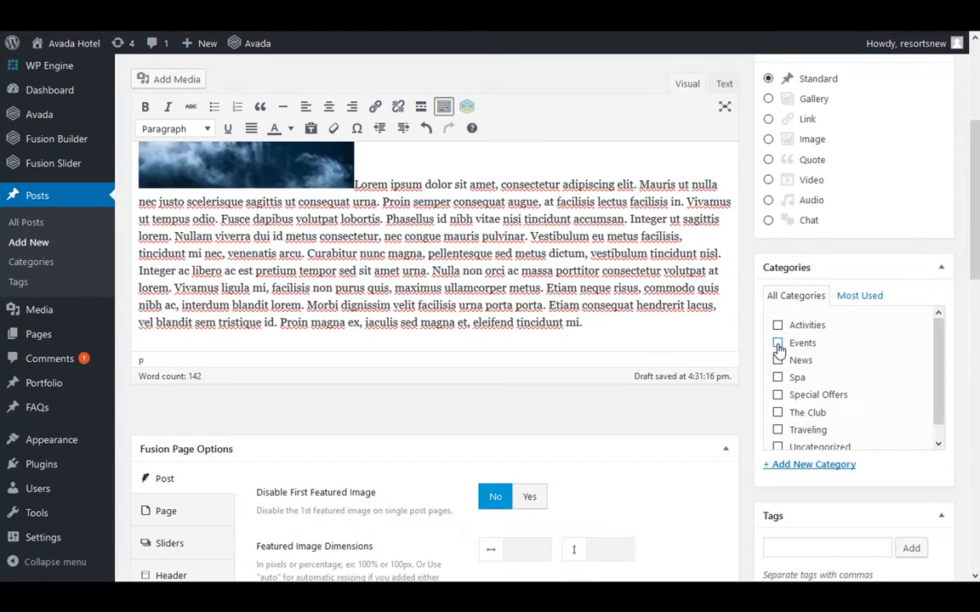
click(778, 344)
click(778, 413)
scroll(777, 425, down, 1)
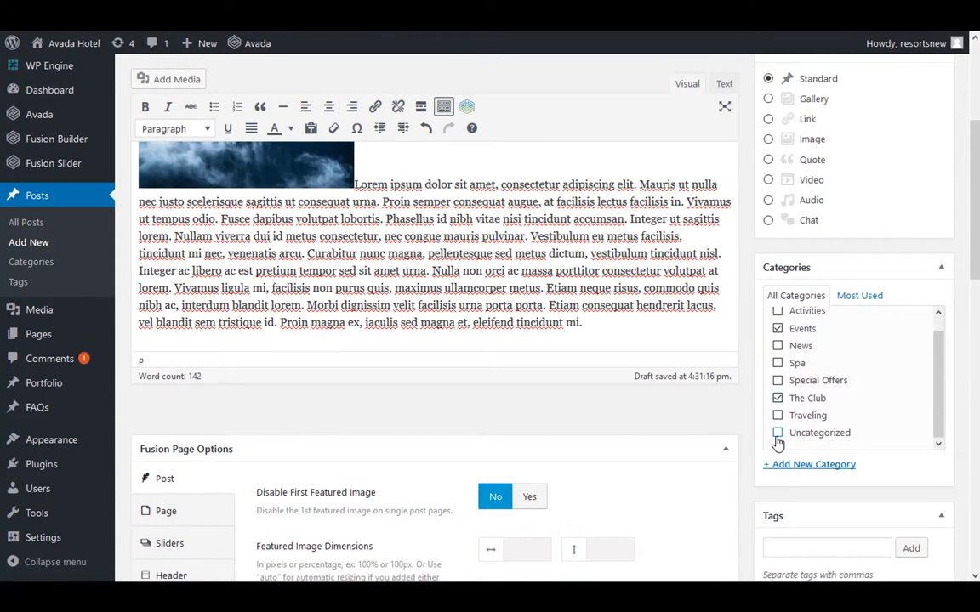
scroll(777, 444, up, 1)
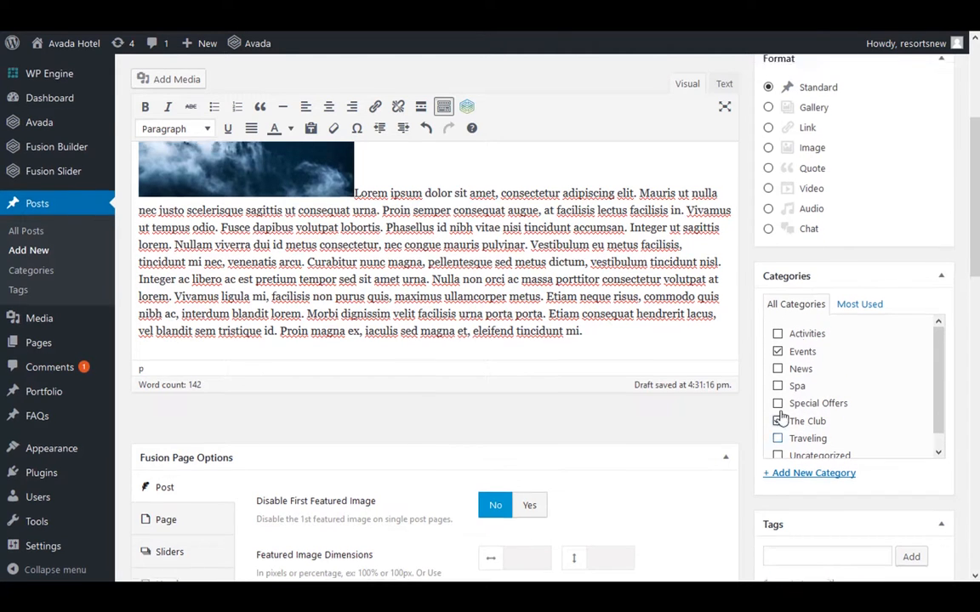
scroll(820, 339, up, 1)
Set the autumn landscape arkansas-143701_1280.jpg from the media library as the post's featured image
scroll(820, 345, down, 2)
scroll(822, 349, down, 2)
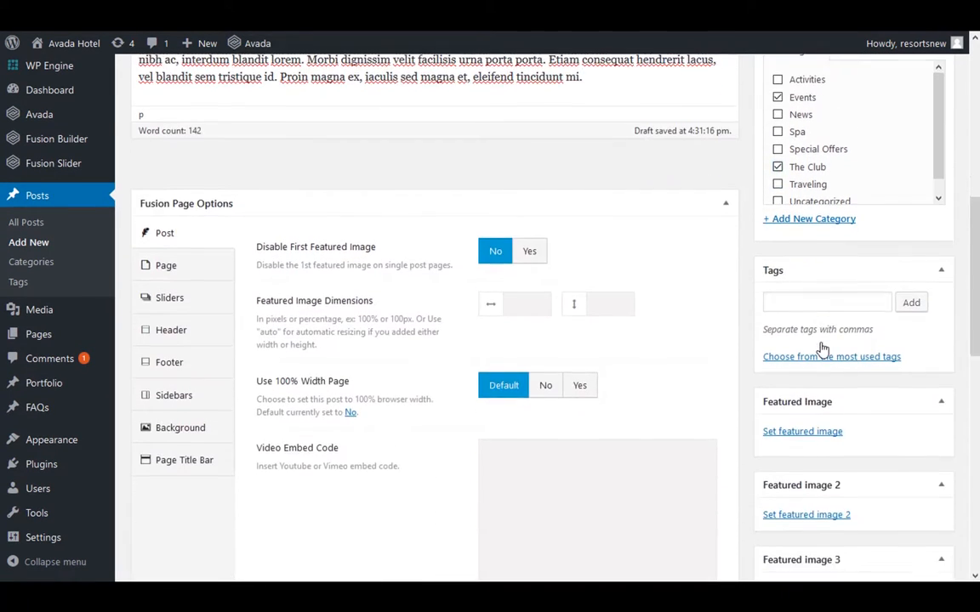
scroll(821, 349, down, 1)
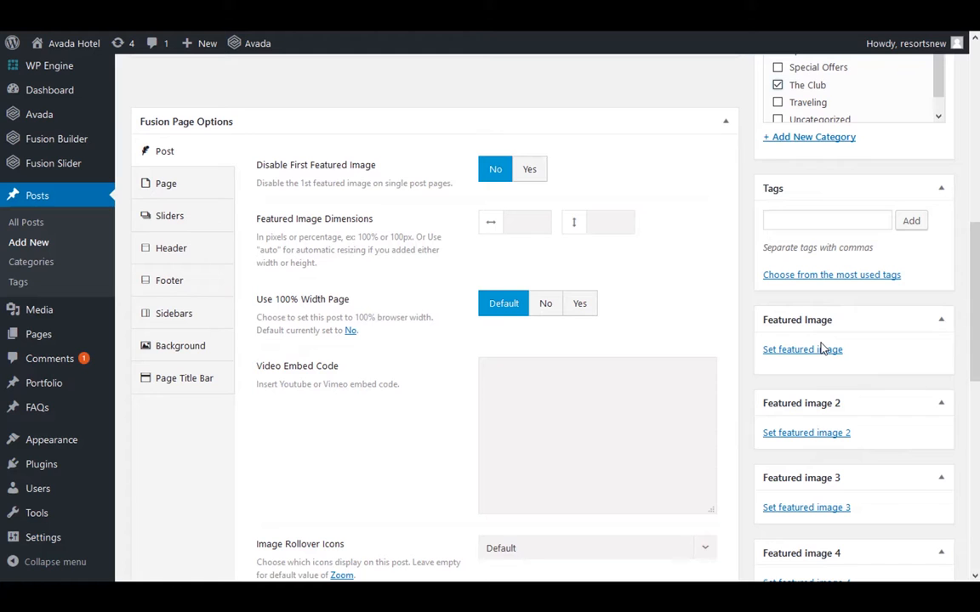
click(817, 351)
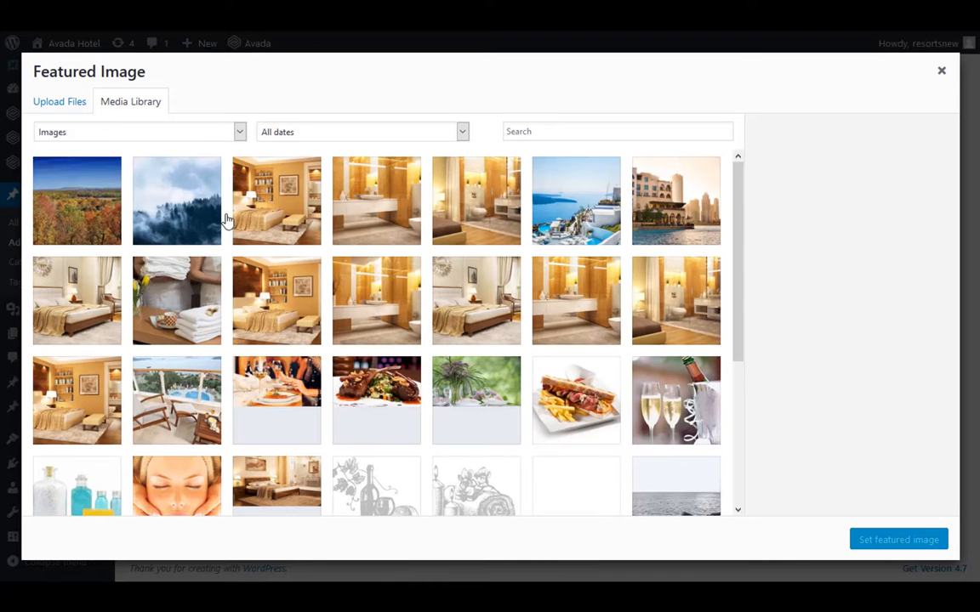
click(66, 201)
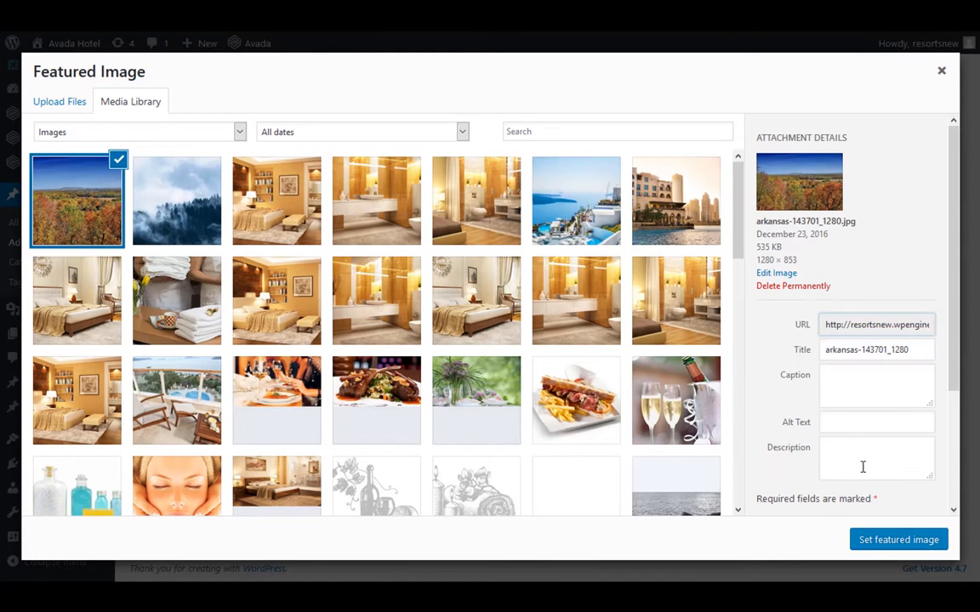
click(885, 542)
scroll(881, 426, up, 6)
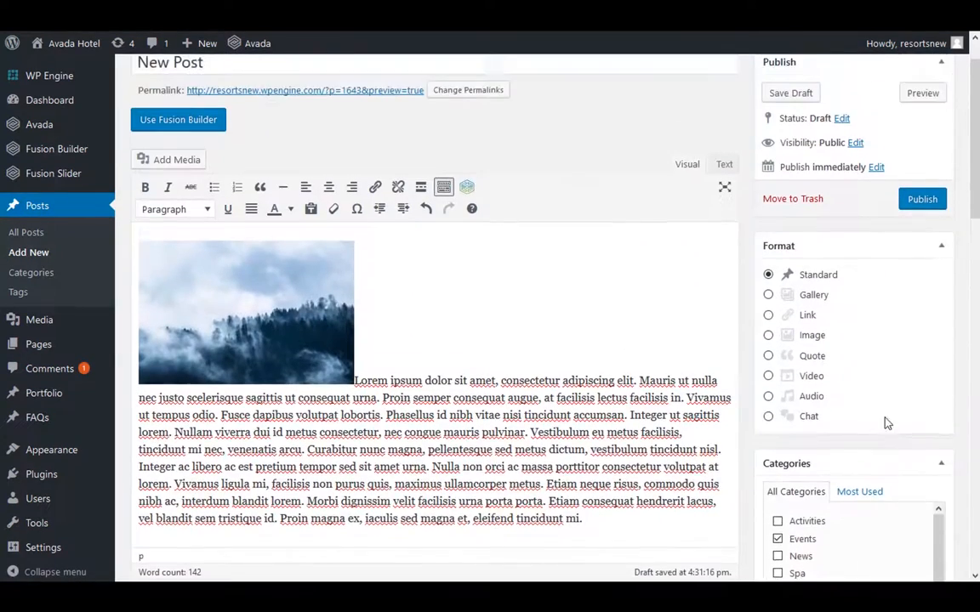
scroll(885, 422, up, 1)
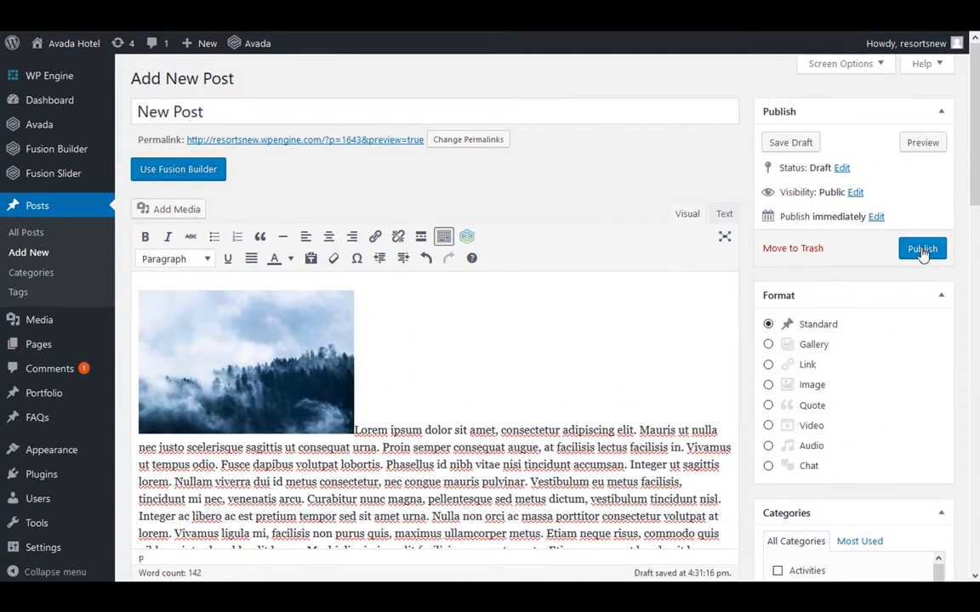